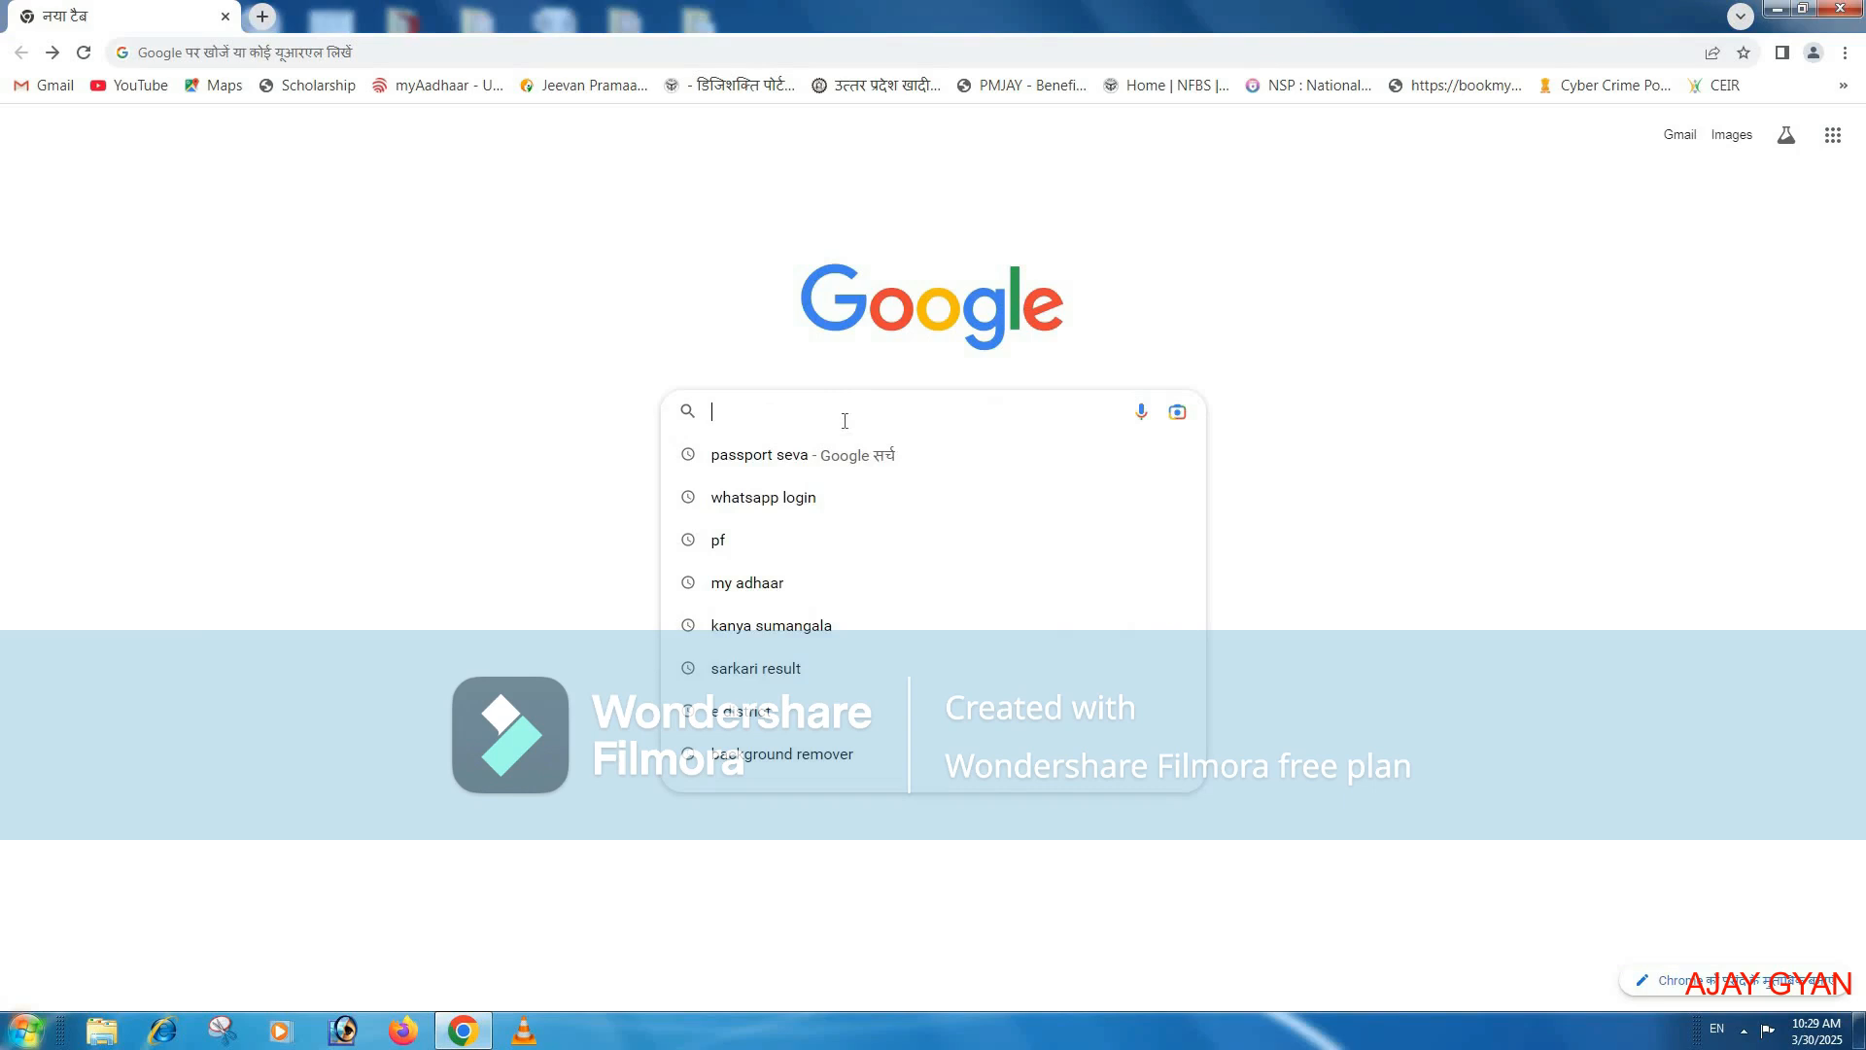
Step: Search Google for "passport seva", open the official Passport Seva website and dismiss its advisory notice
{"action": "type", "text": "passport seva"}
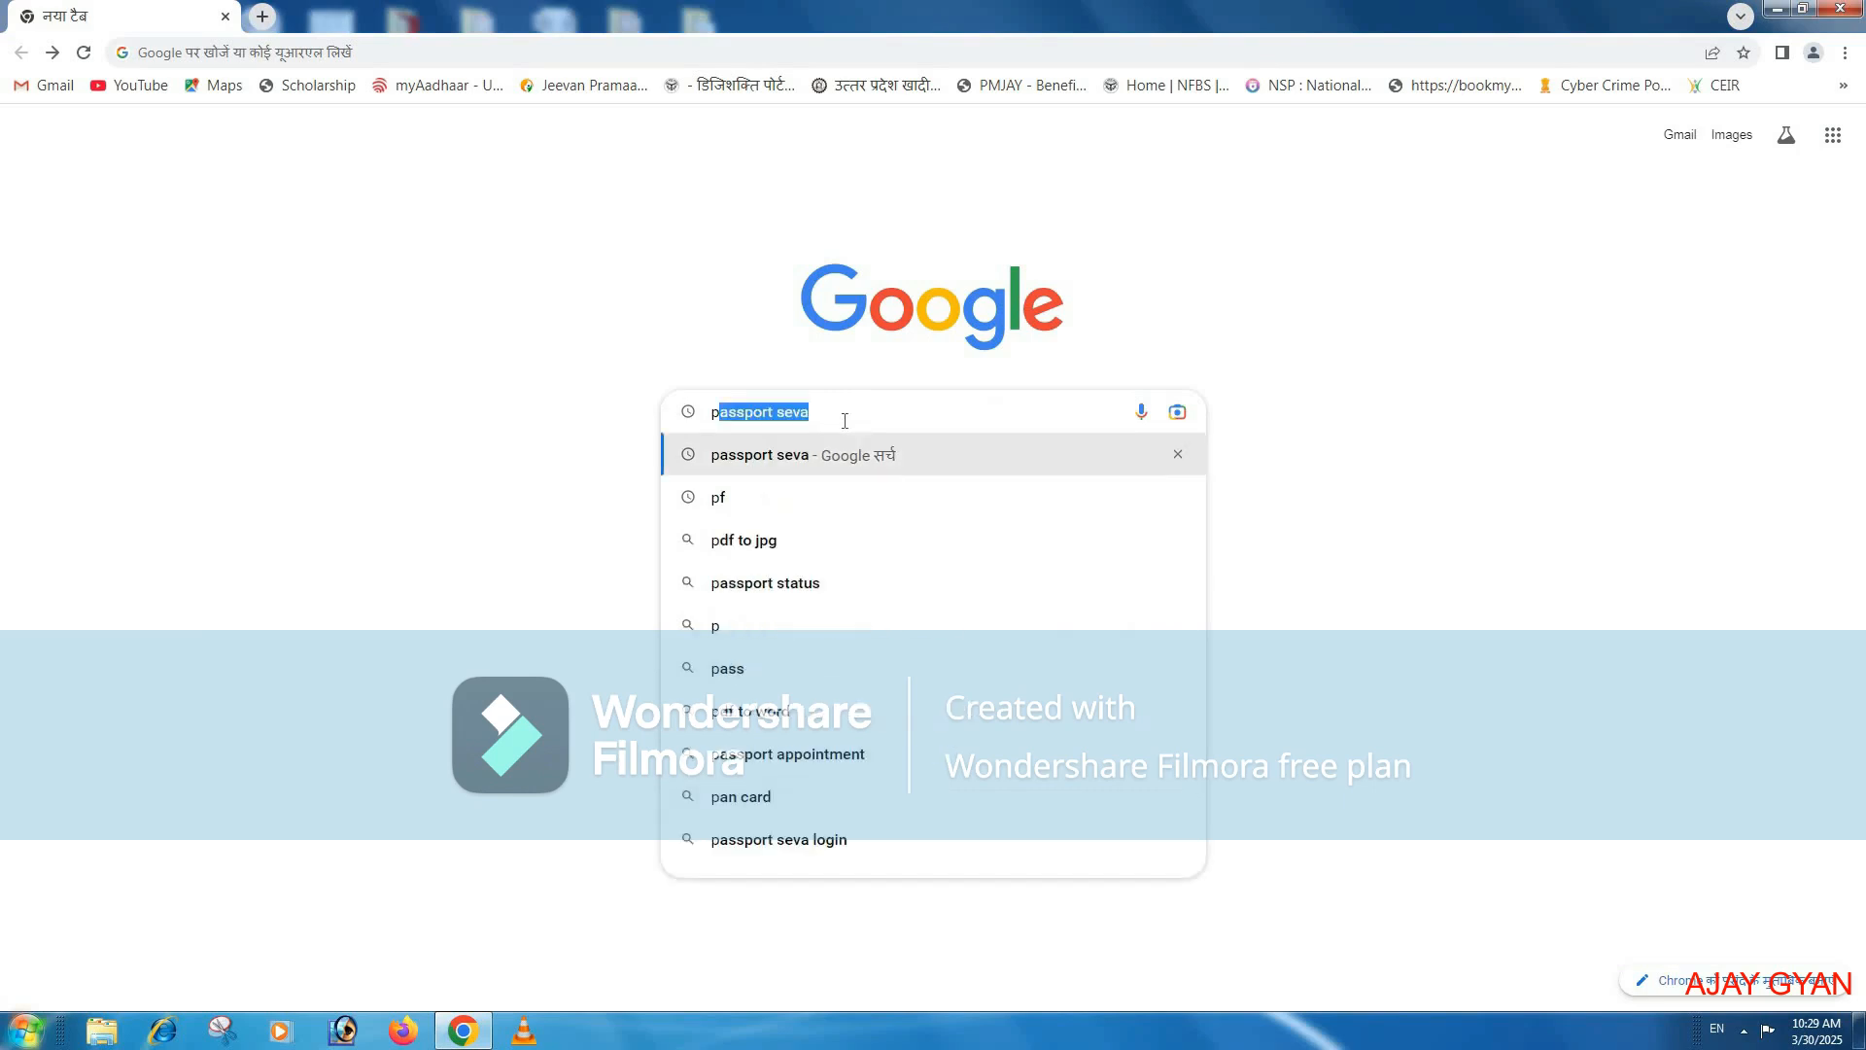
{"action": "key", "text": "Return"}
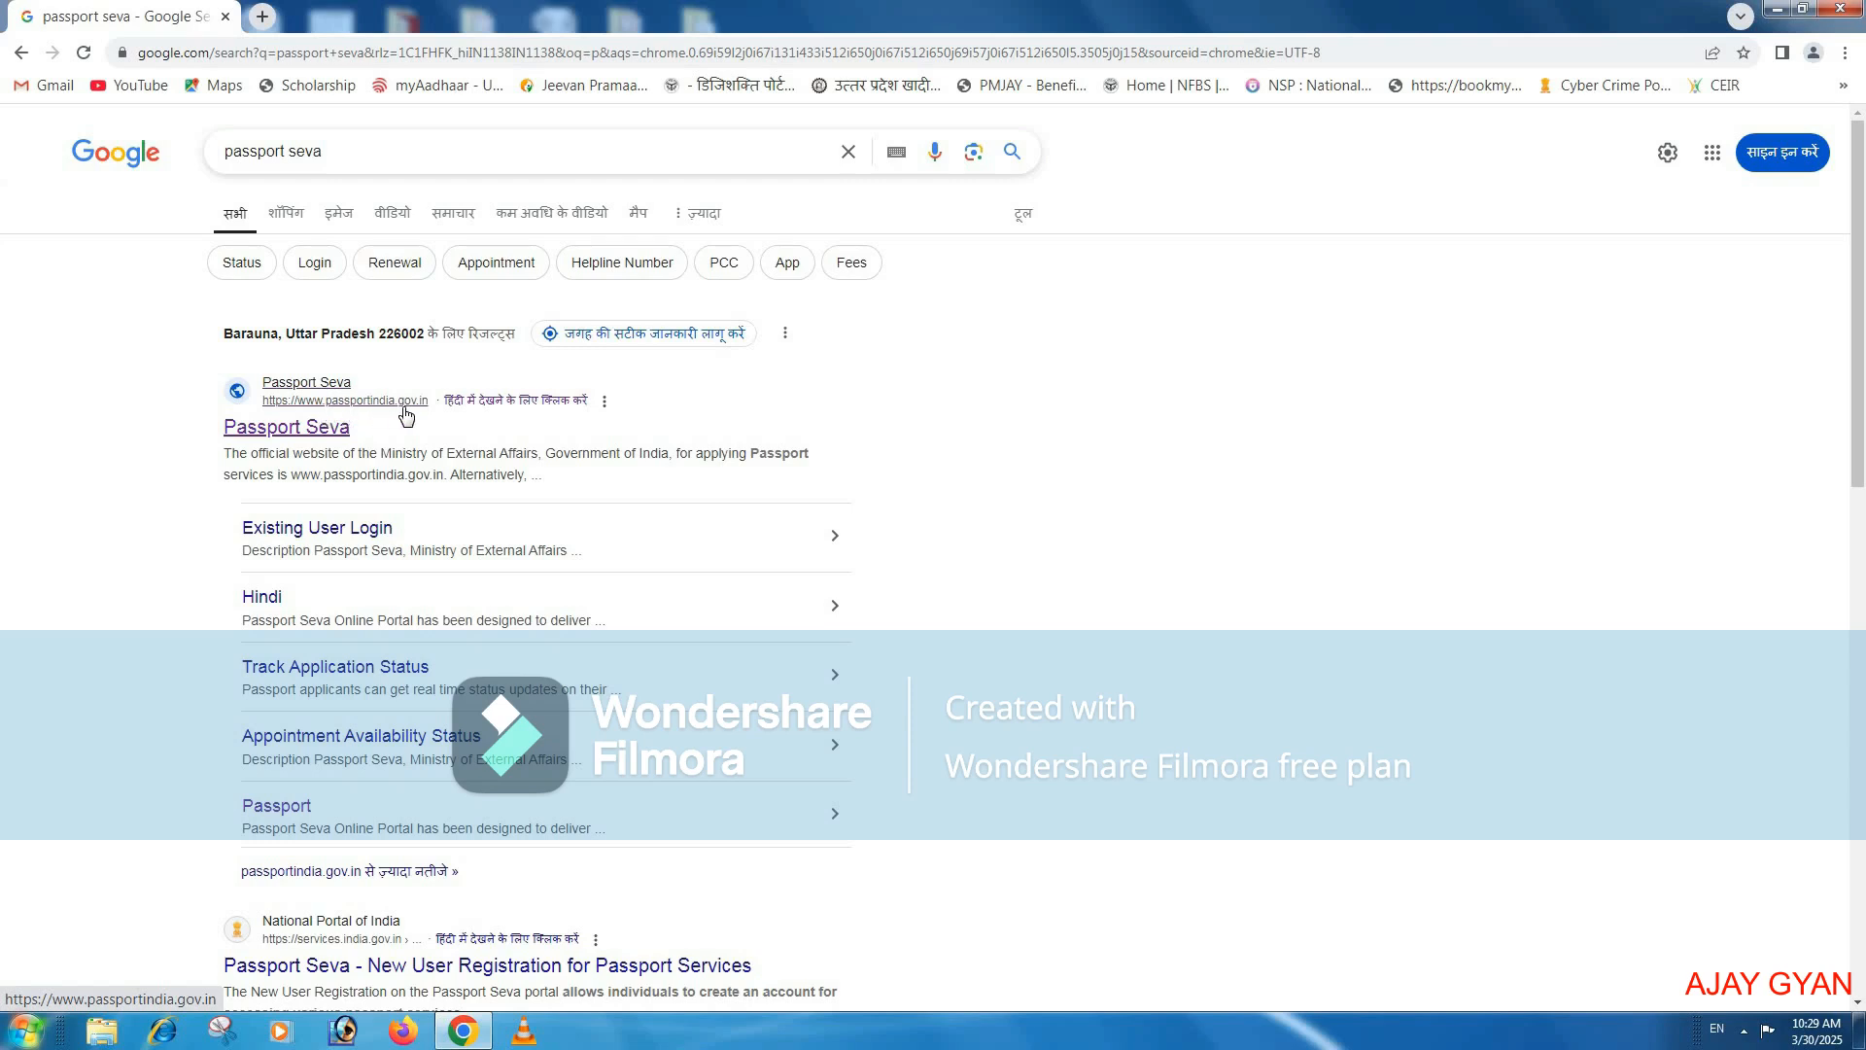
{"action": "left_click", "coordinate": [338, 411]}
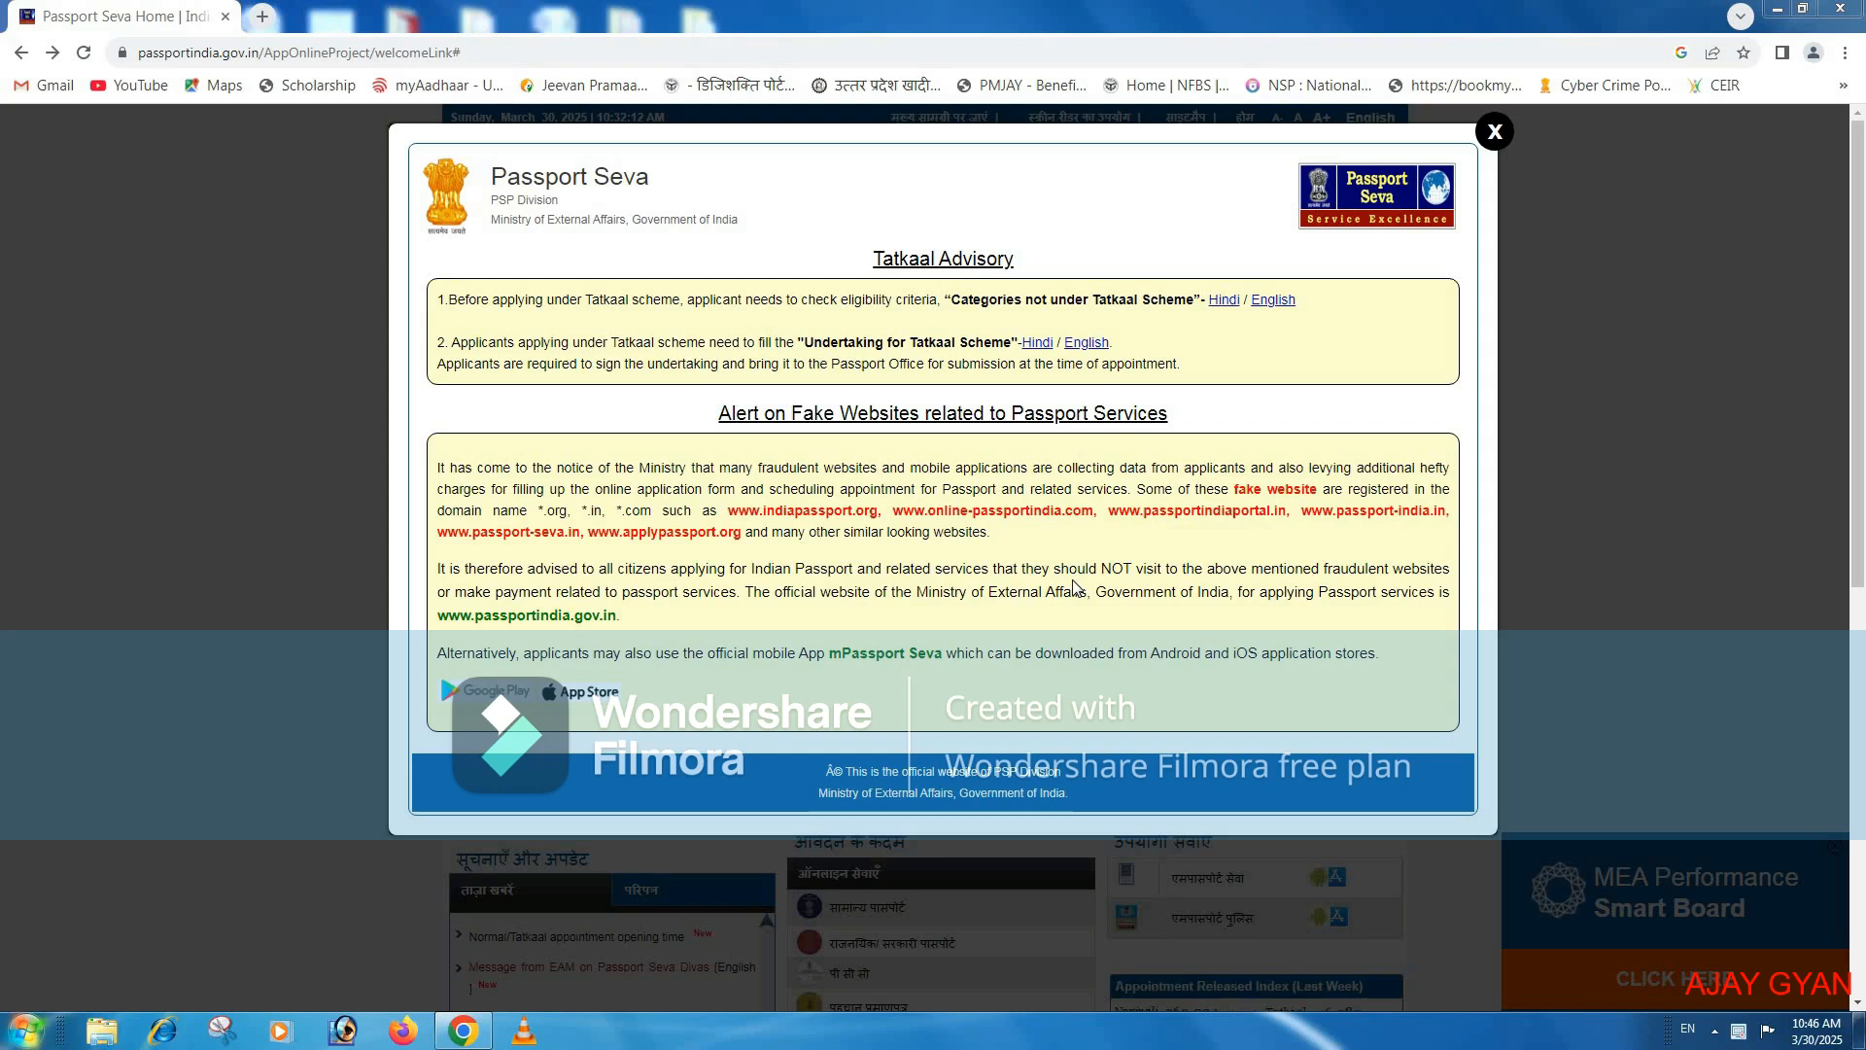
{"action": "left_click", "coordinate": [1493, 131]}
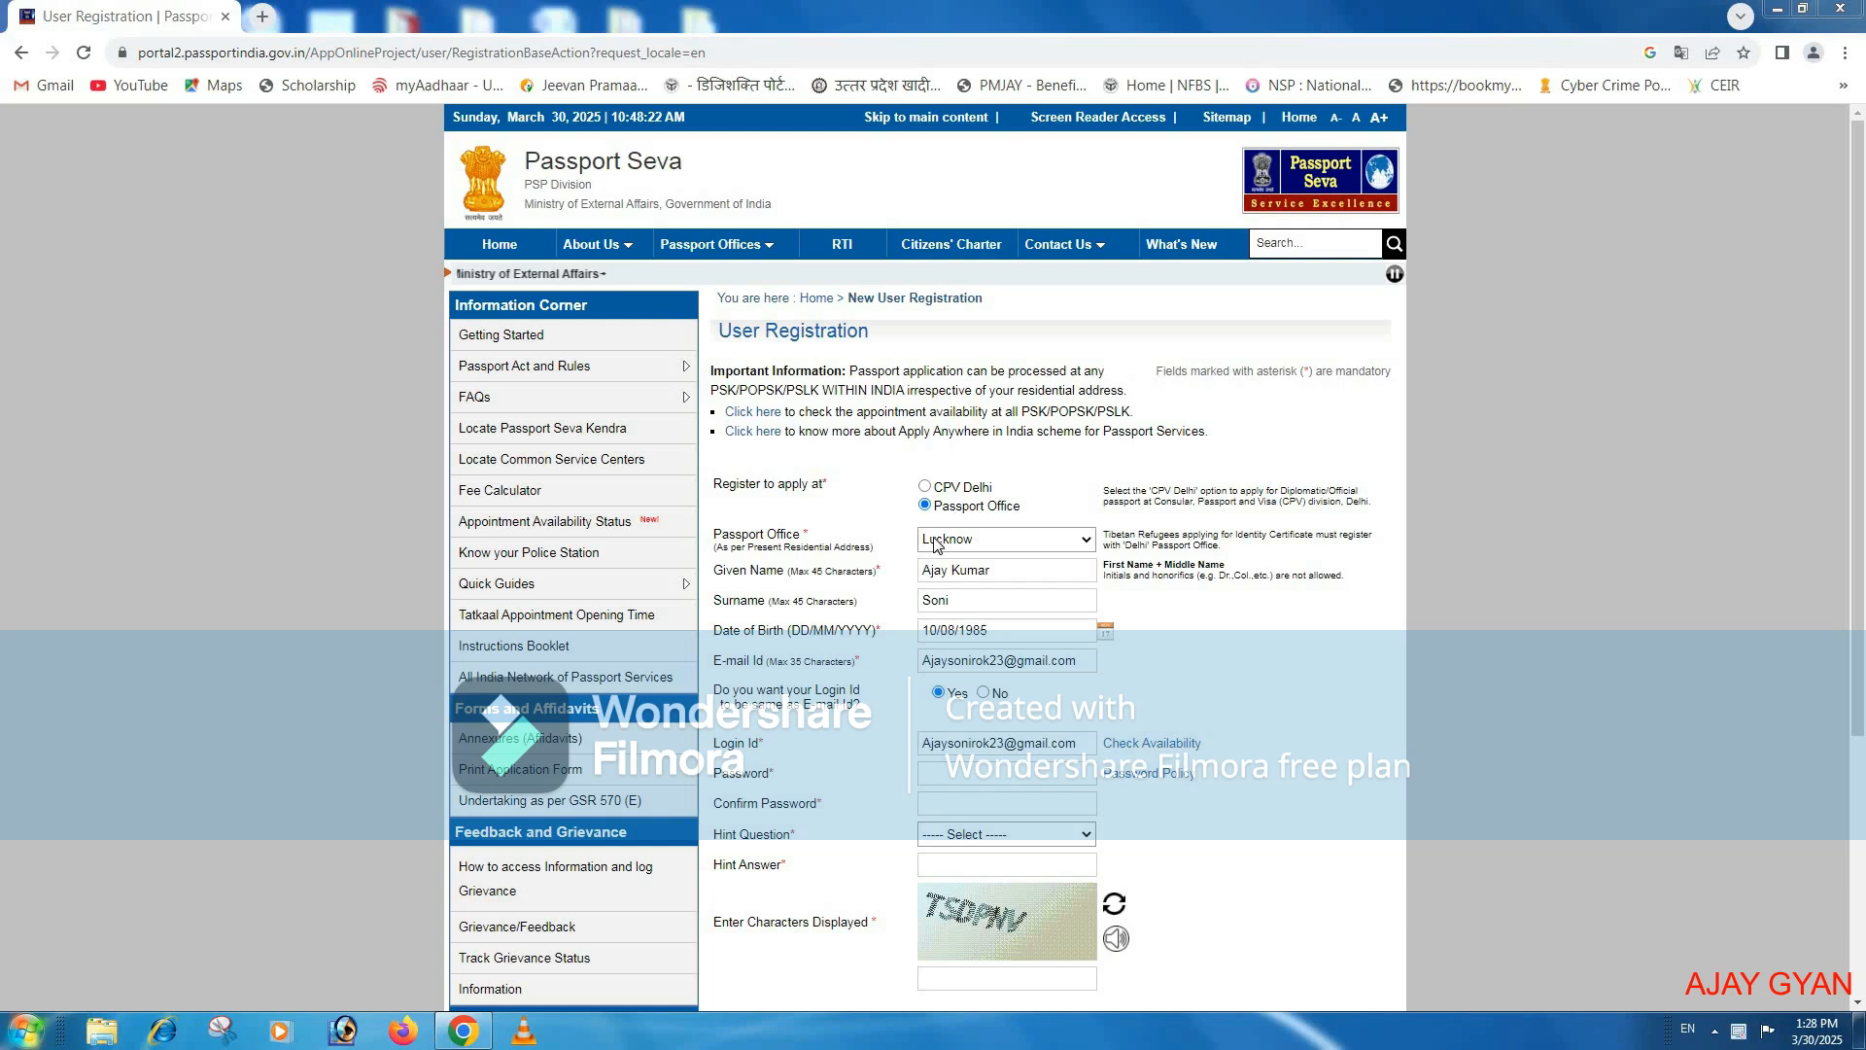
Step: Review the Passport Office options and the login ID question on the User Registration form
{"action": "left_click", "coordinate": [1010, 547]}
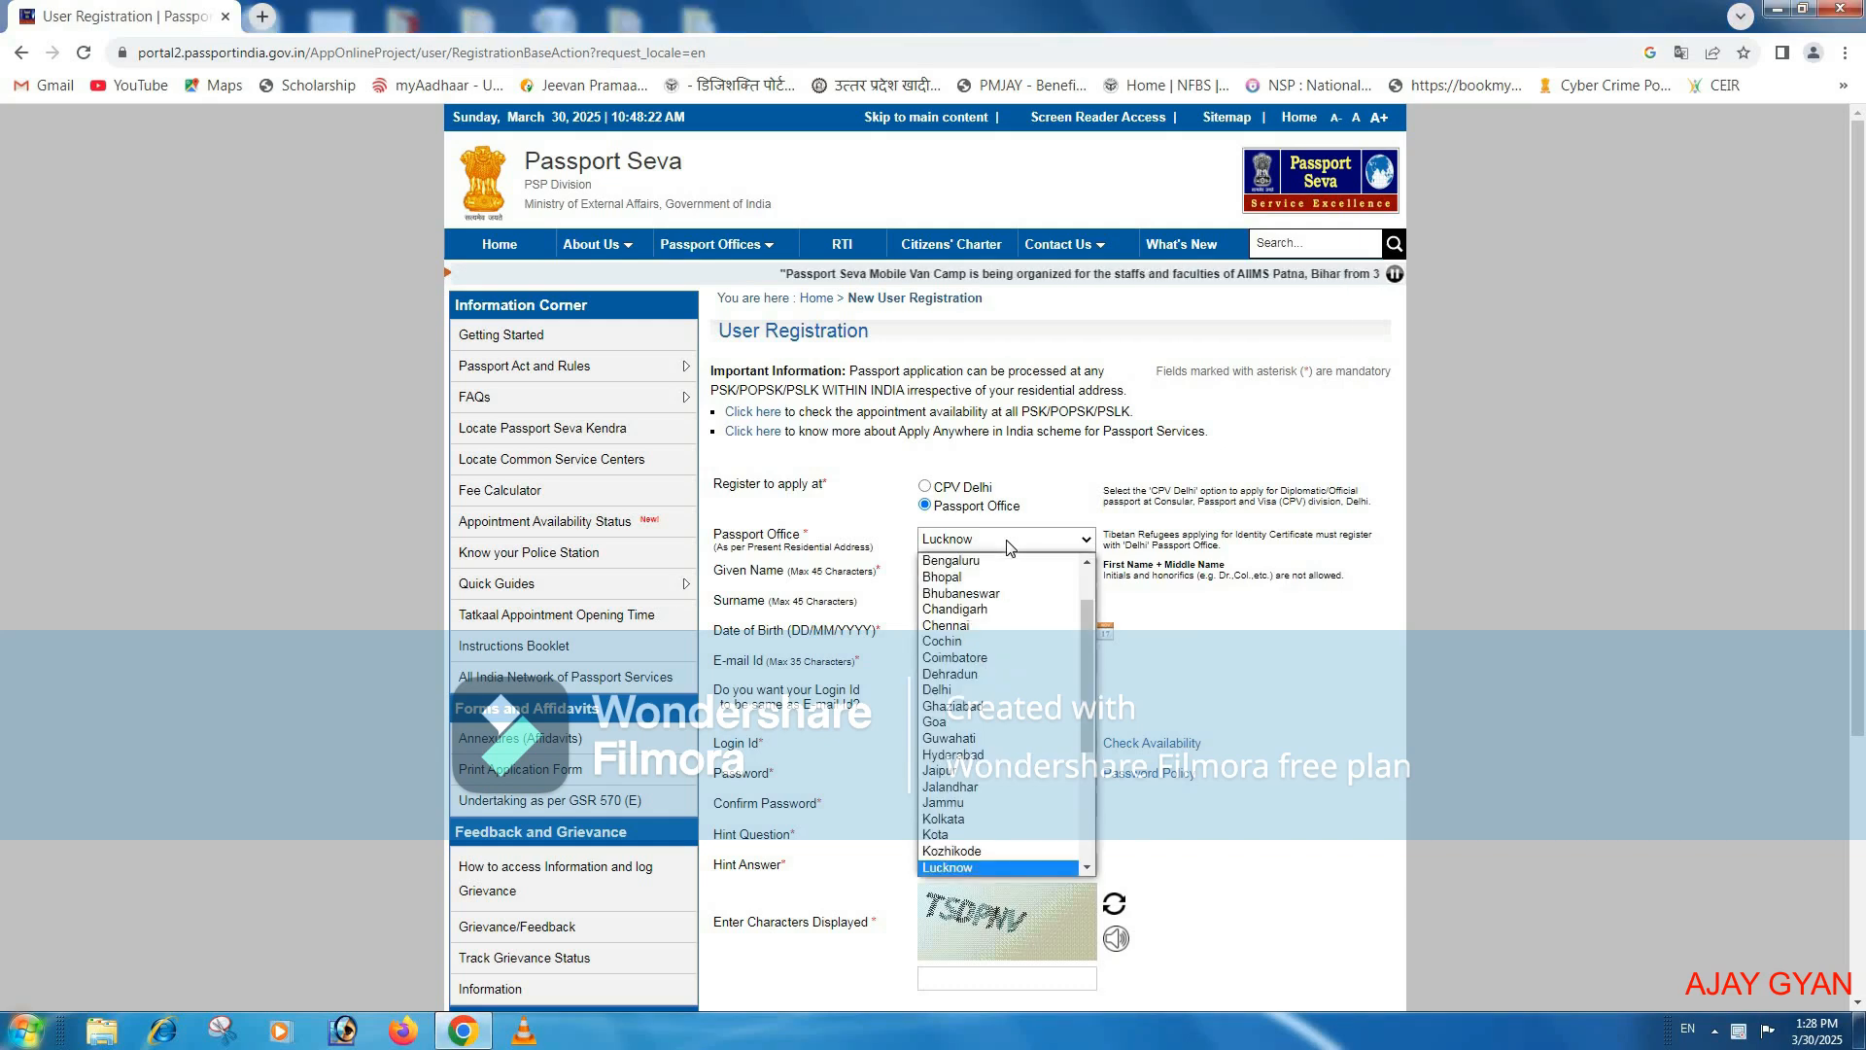
{"action": "left_click", "coordinate": [1010, 547]}
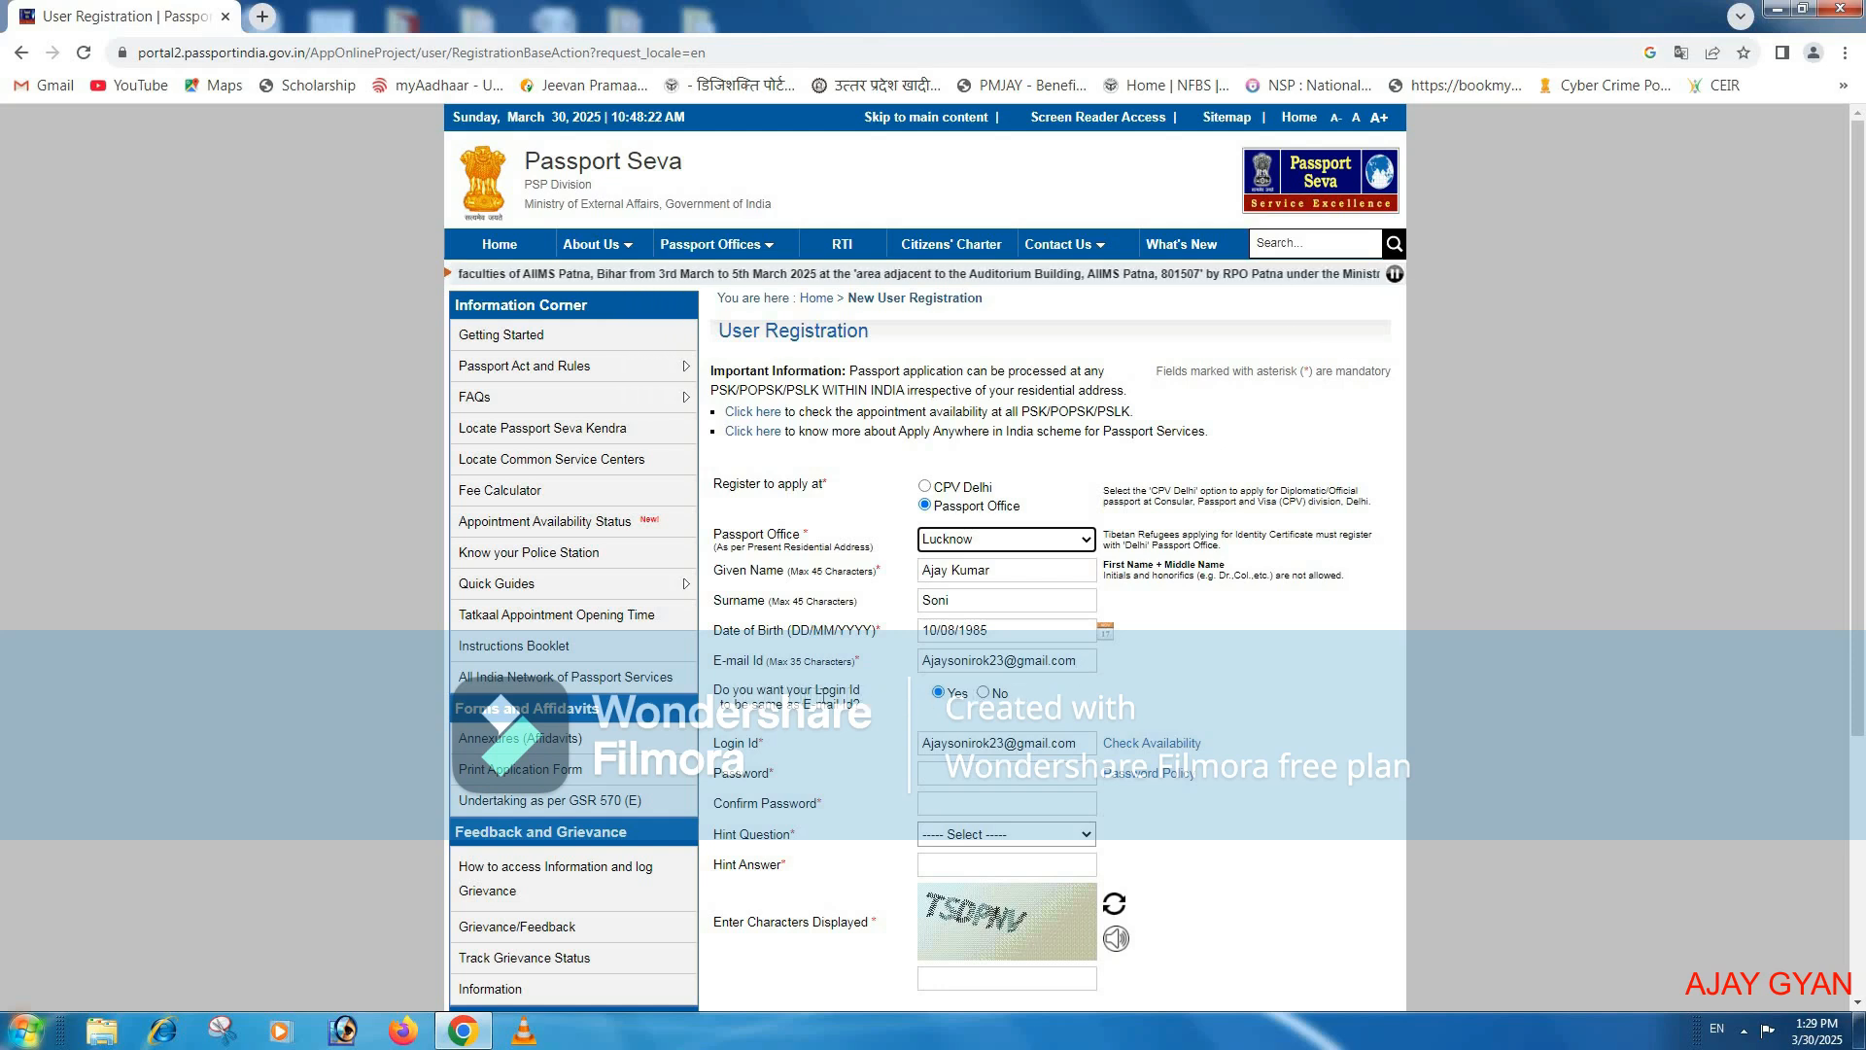
{"action": "left_click_drag", "start_coordinate": [813, 691], "coordinate": [864, 695]}
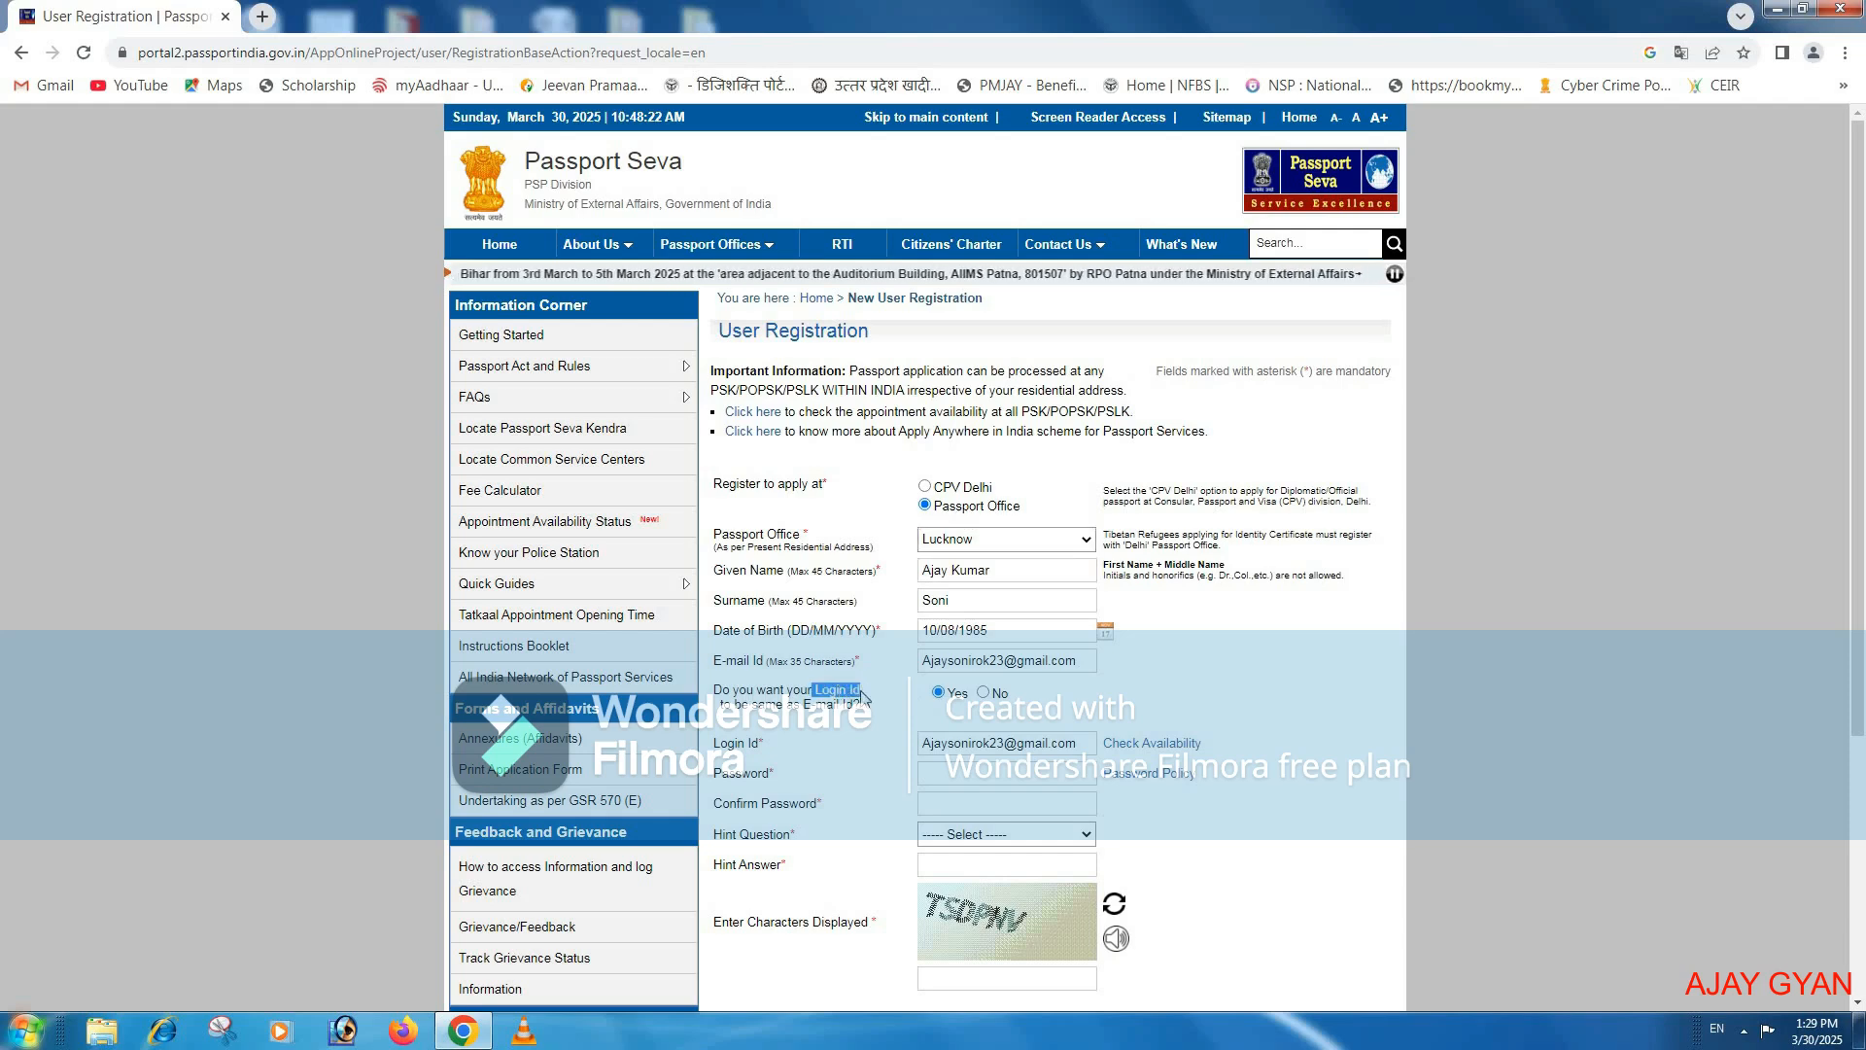
{"action": "left_click", "coordinate": [925, 724]}
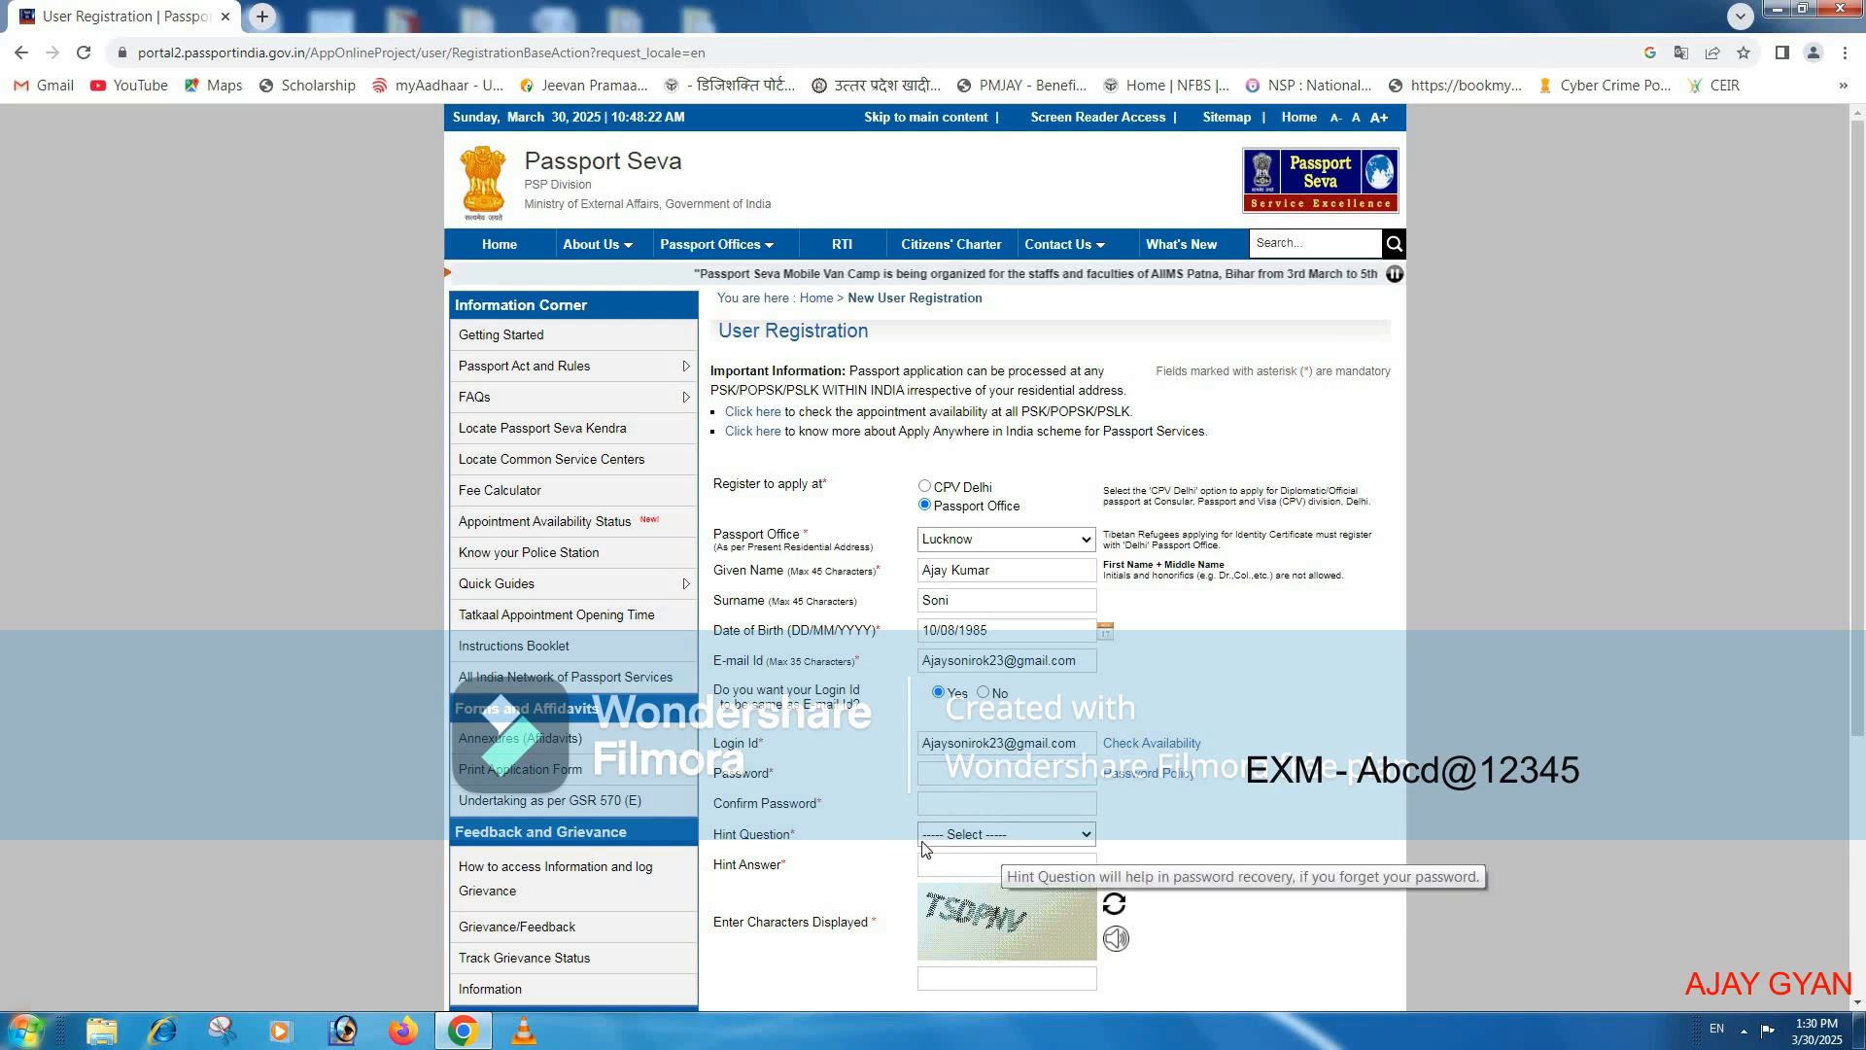
Step: Set the registration form's hint question to Favourite Food
{"action": "left_click", "coordinate": [975, 838]}
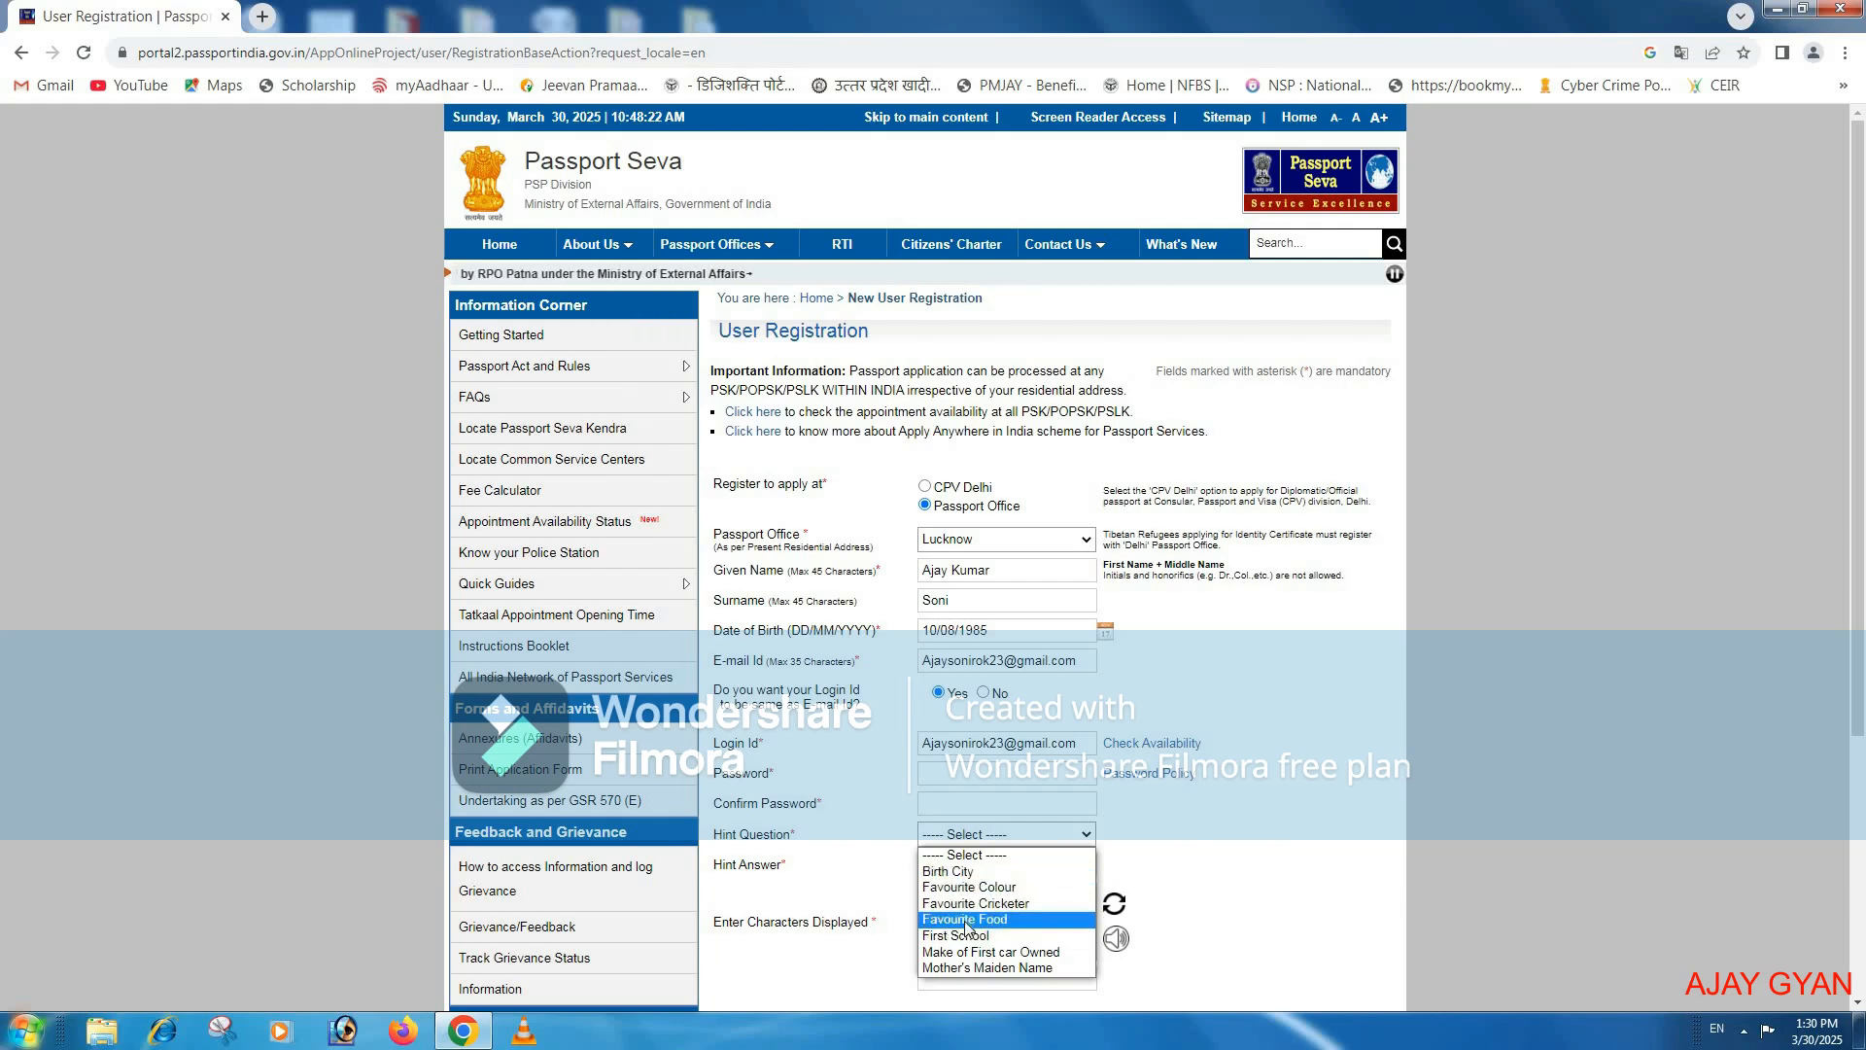
{"action": "left_click", "coordinate": [967, 920]}
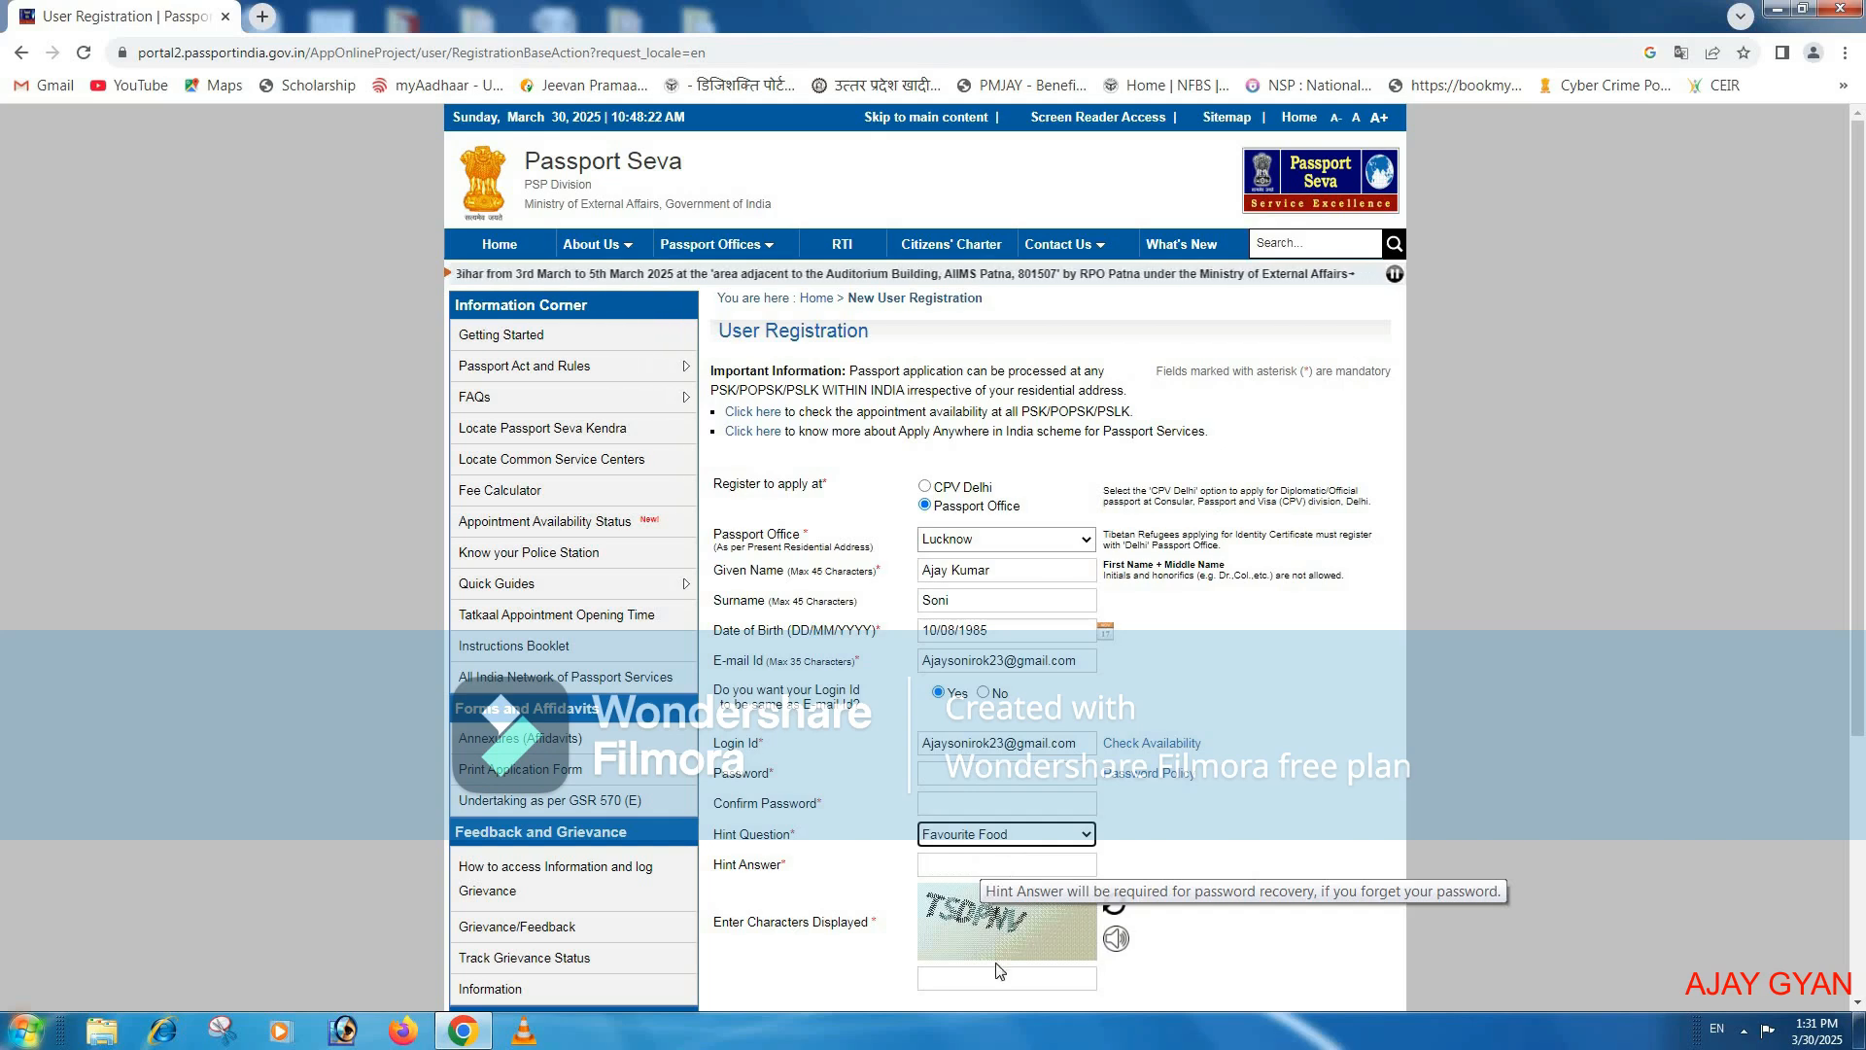
{"action": "scroll", "coordinate": [991, 958], "scroll_direction": "down", "scroll_amount": 1}
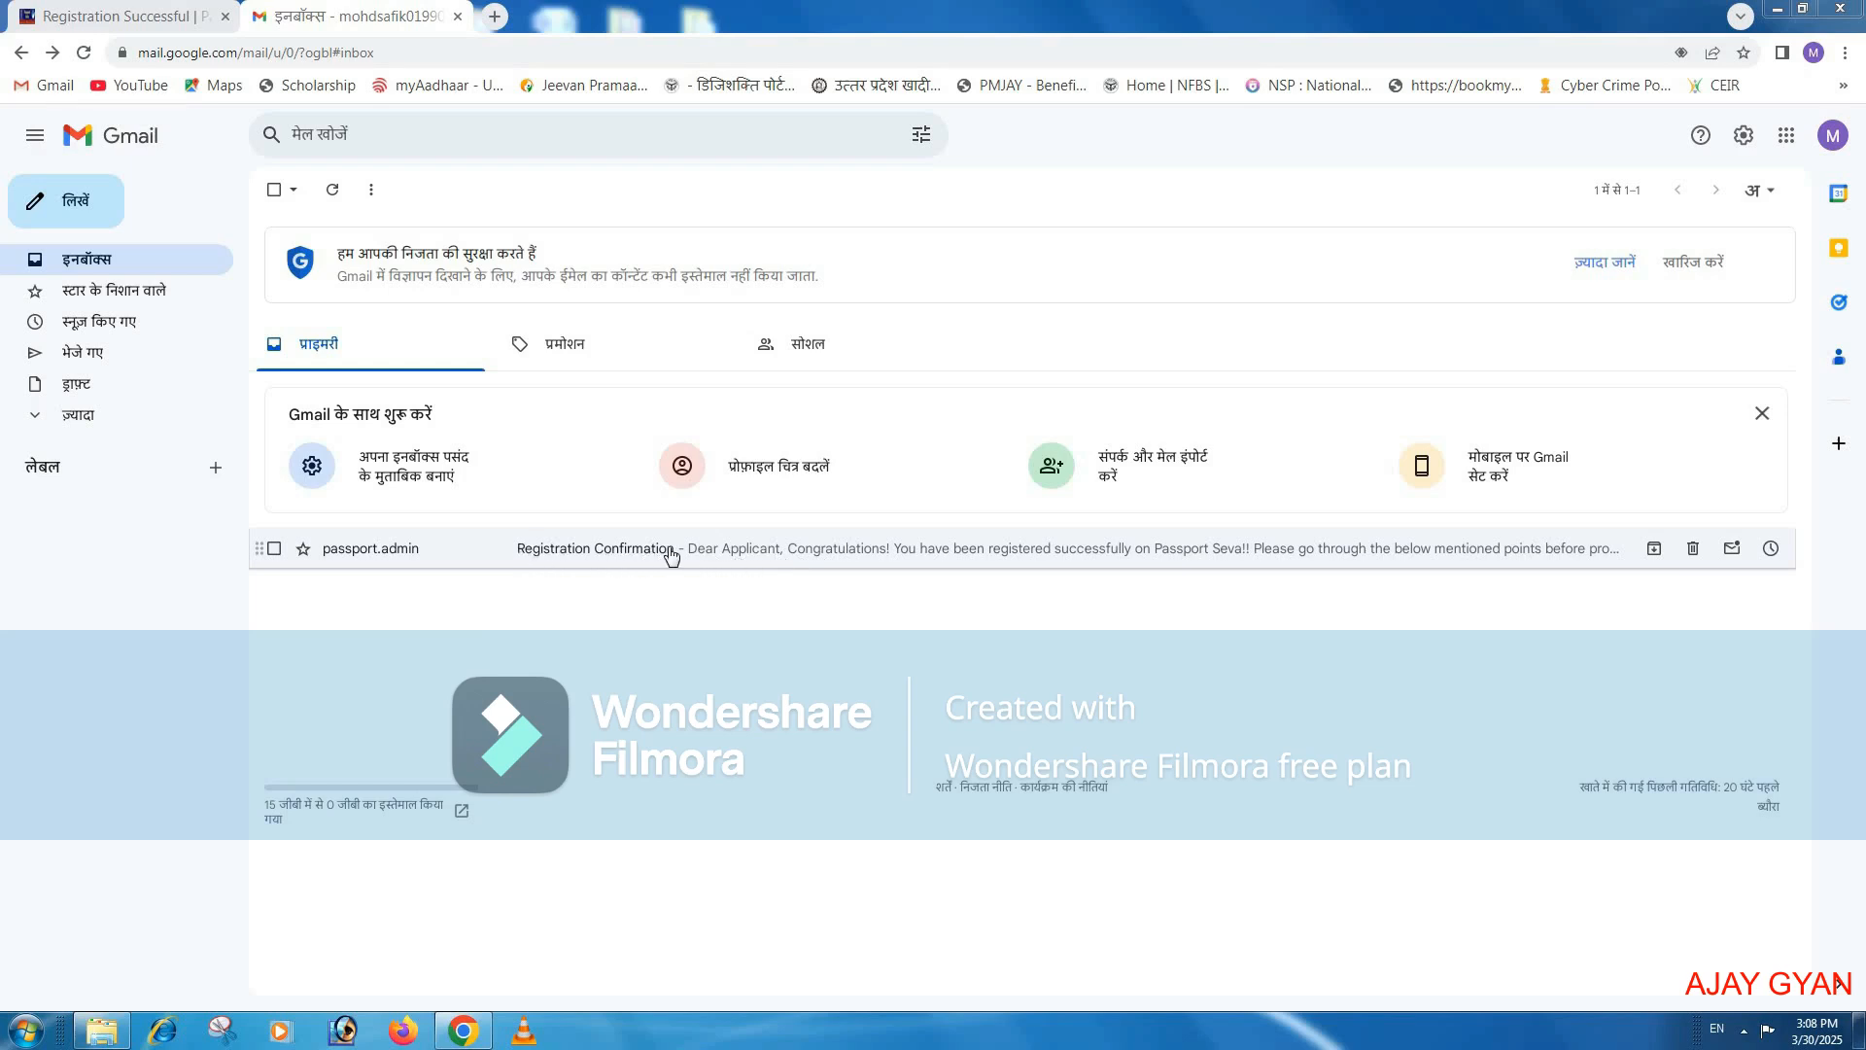
Step: Activate the account through the link in the Registration Confirmation email and log in to Passport Seva
{"action": "left_click", "coordinate": [731, 555]}
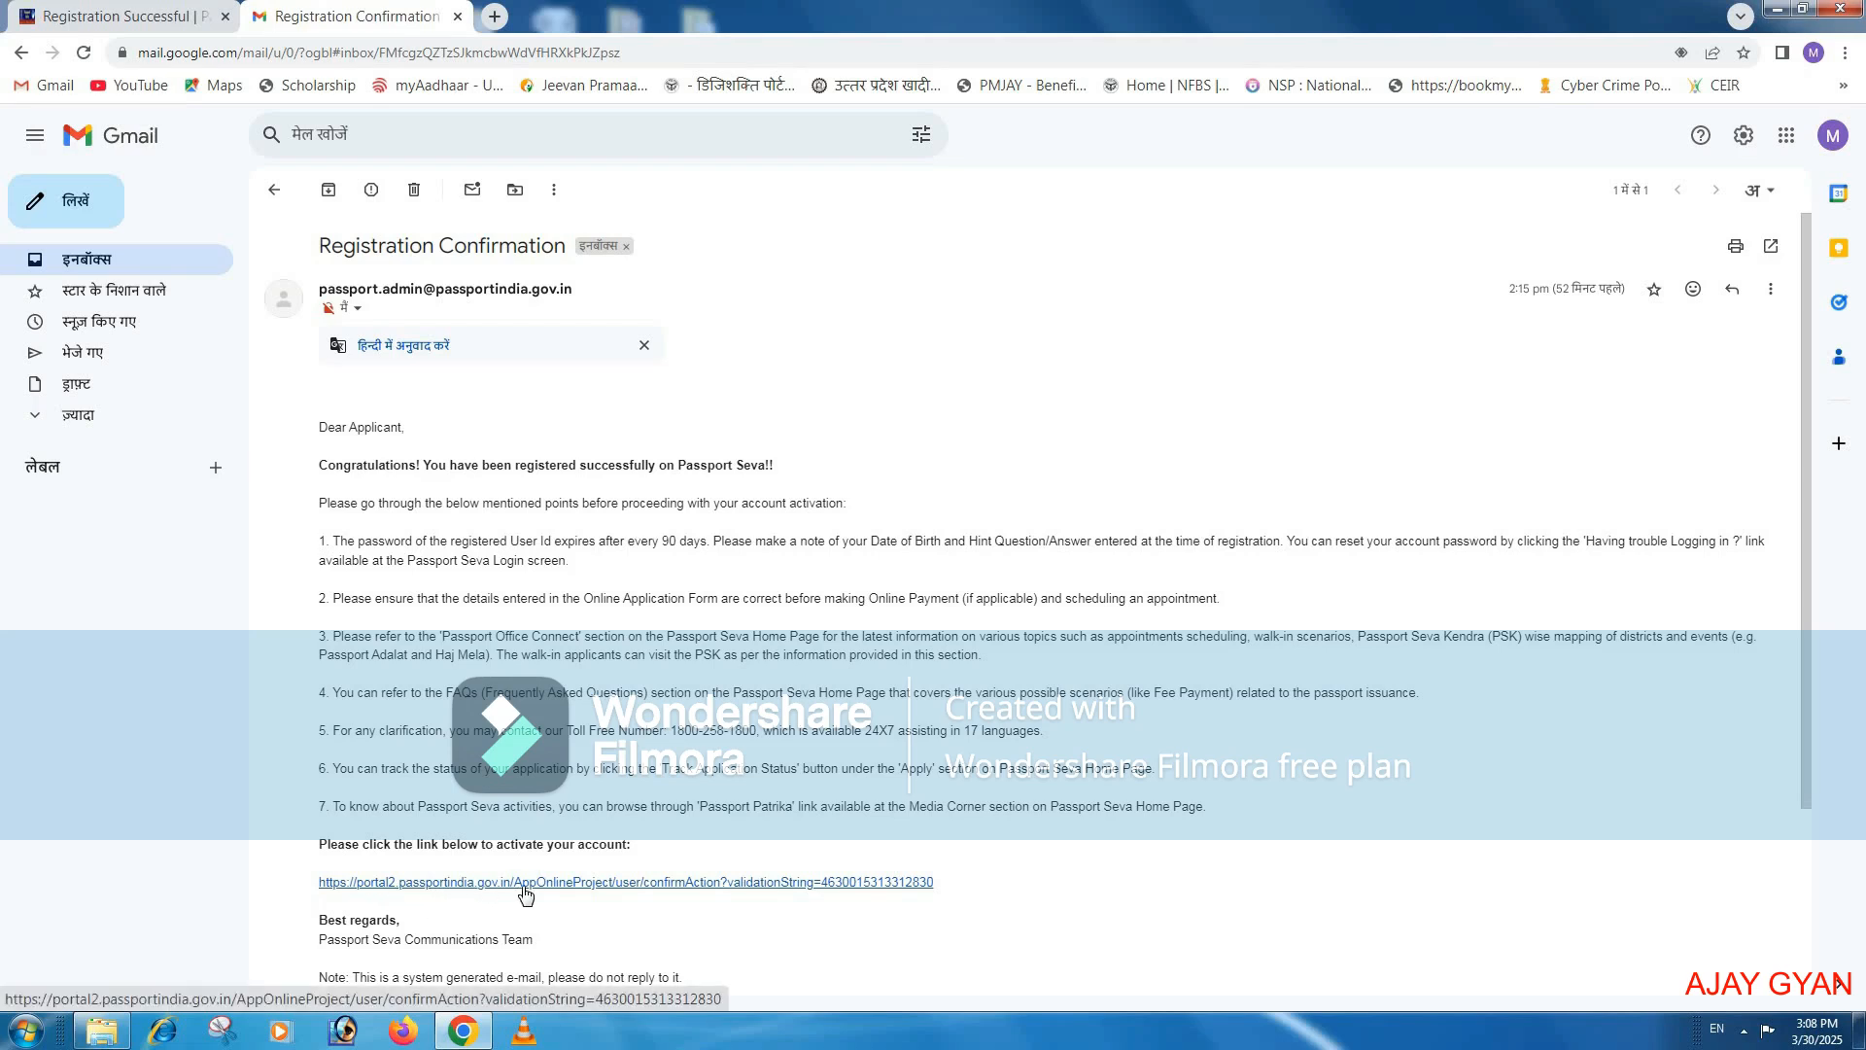
{"action": "left_click", "coordinate": [605, 881]}
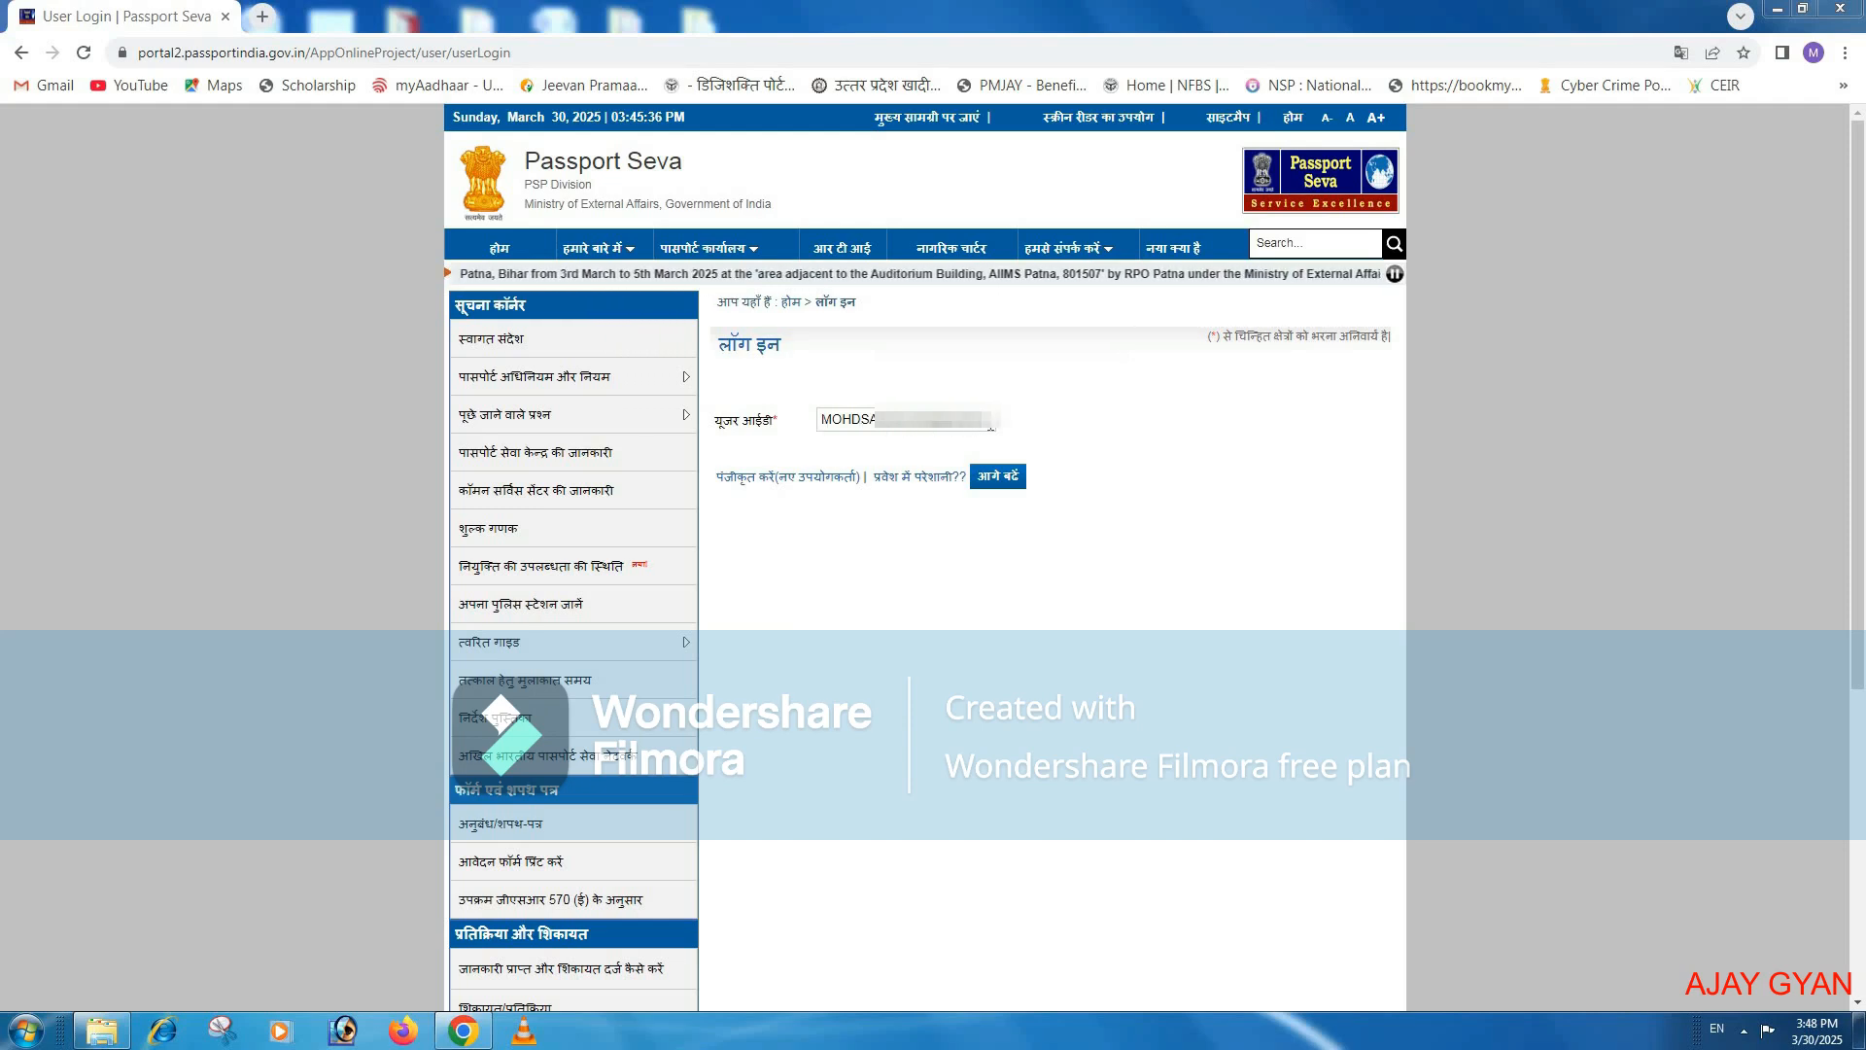
{"action": "left_click", "coordinate": [1000, 477]}
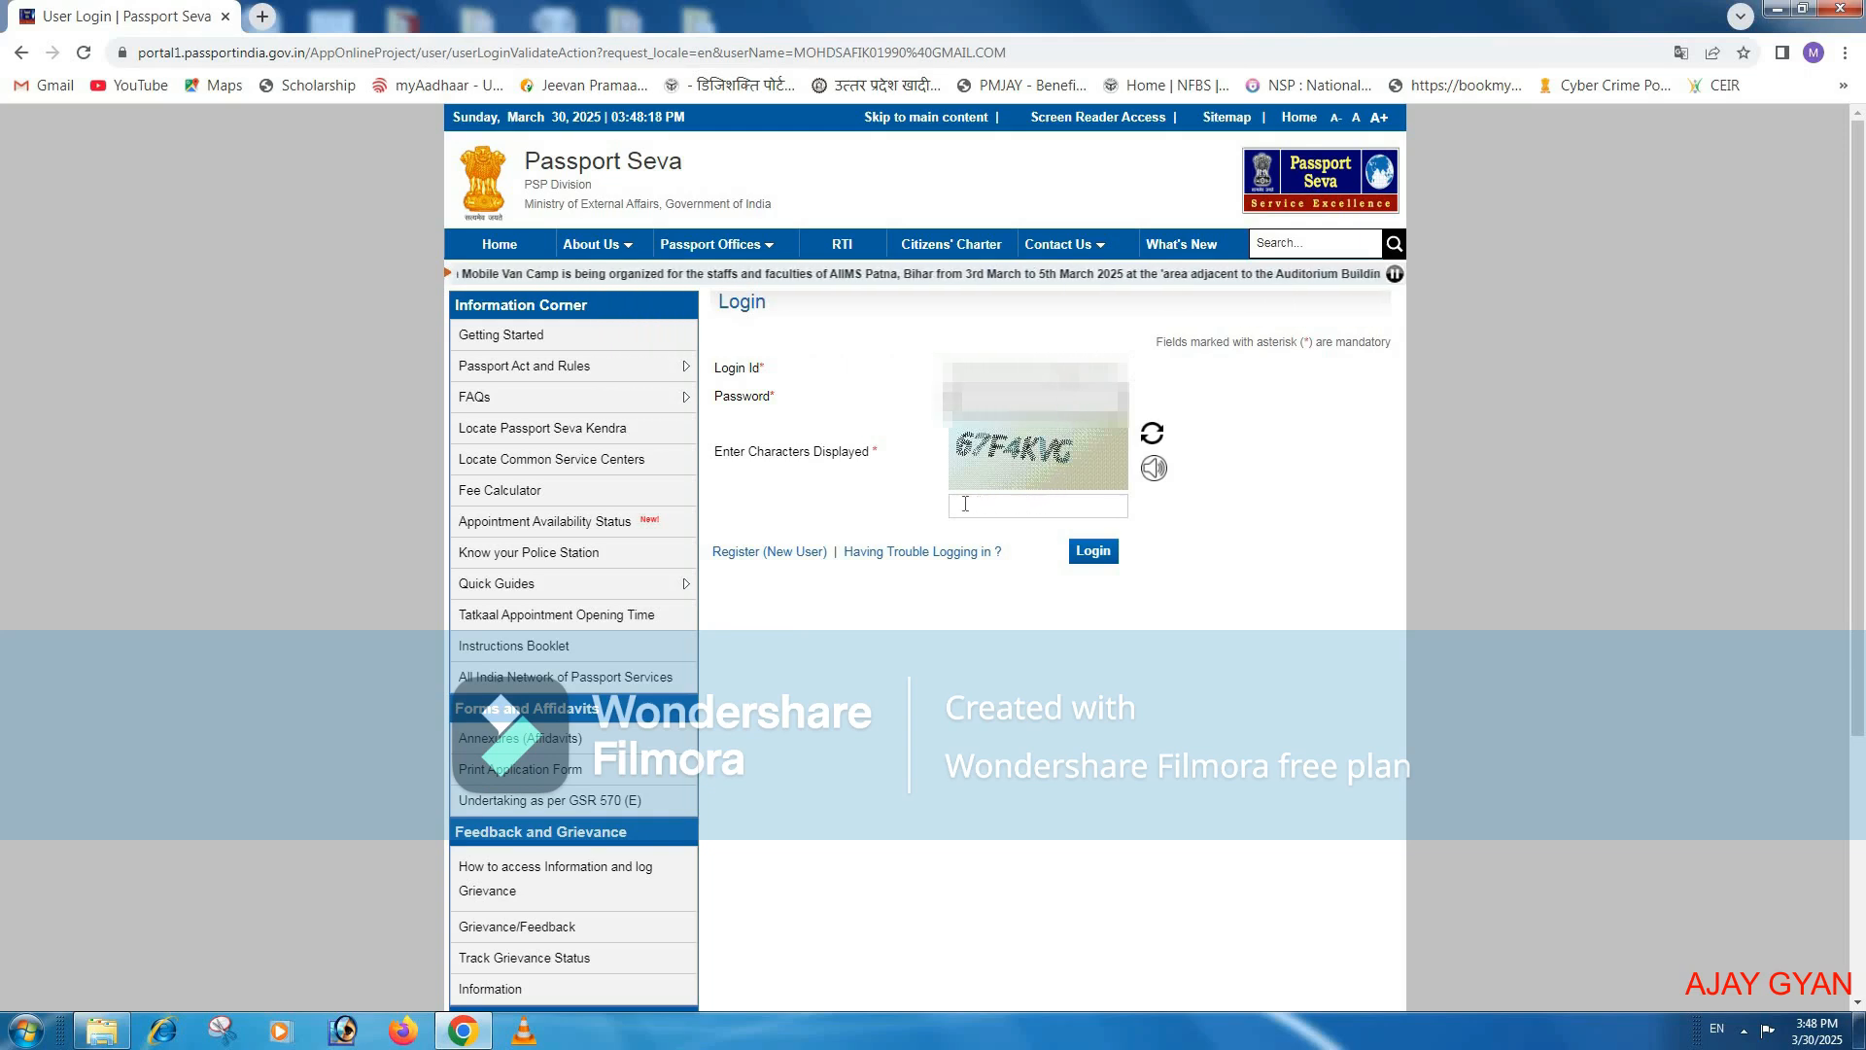
{"action": "left_click", "coordinate": [1093, 551]}
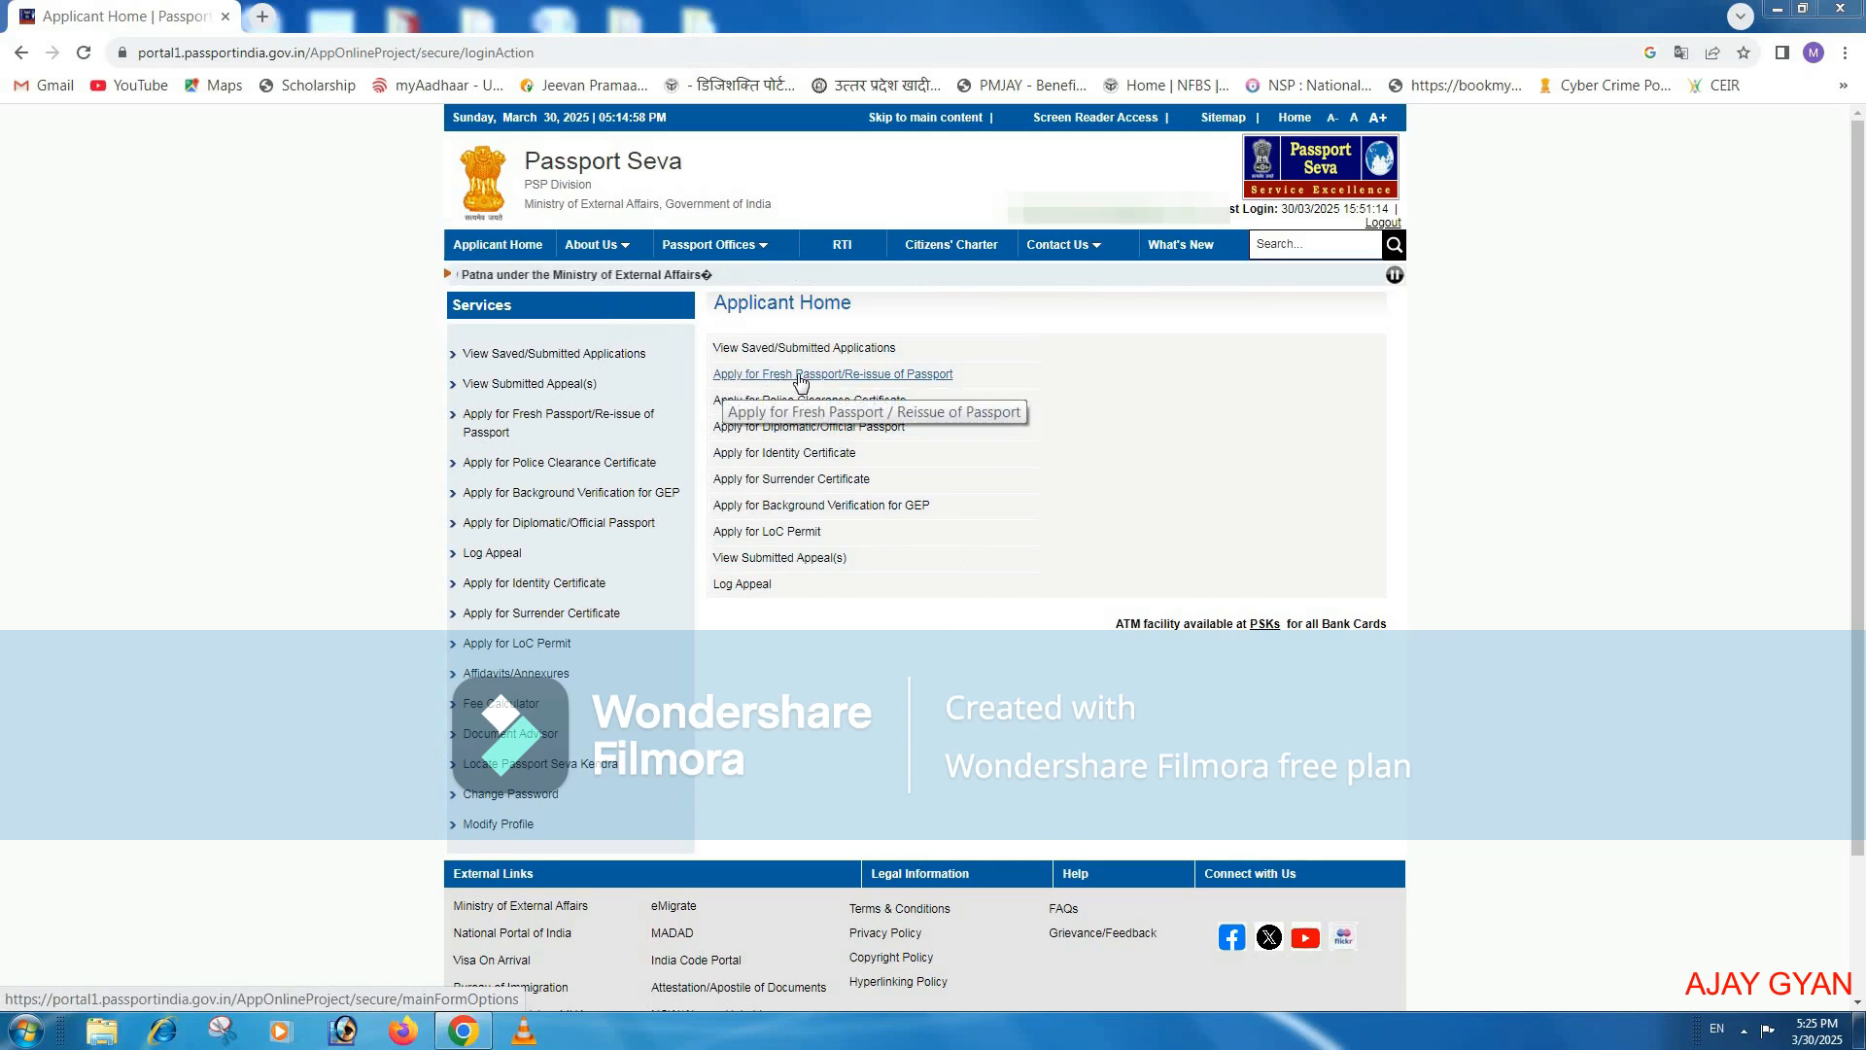
Step: Open the online application form for Fresh Passport/Re-issue of Passport
{"action": "left_click", "coordinate": [799, 377]}
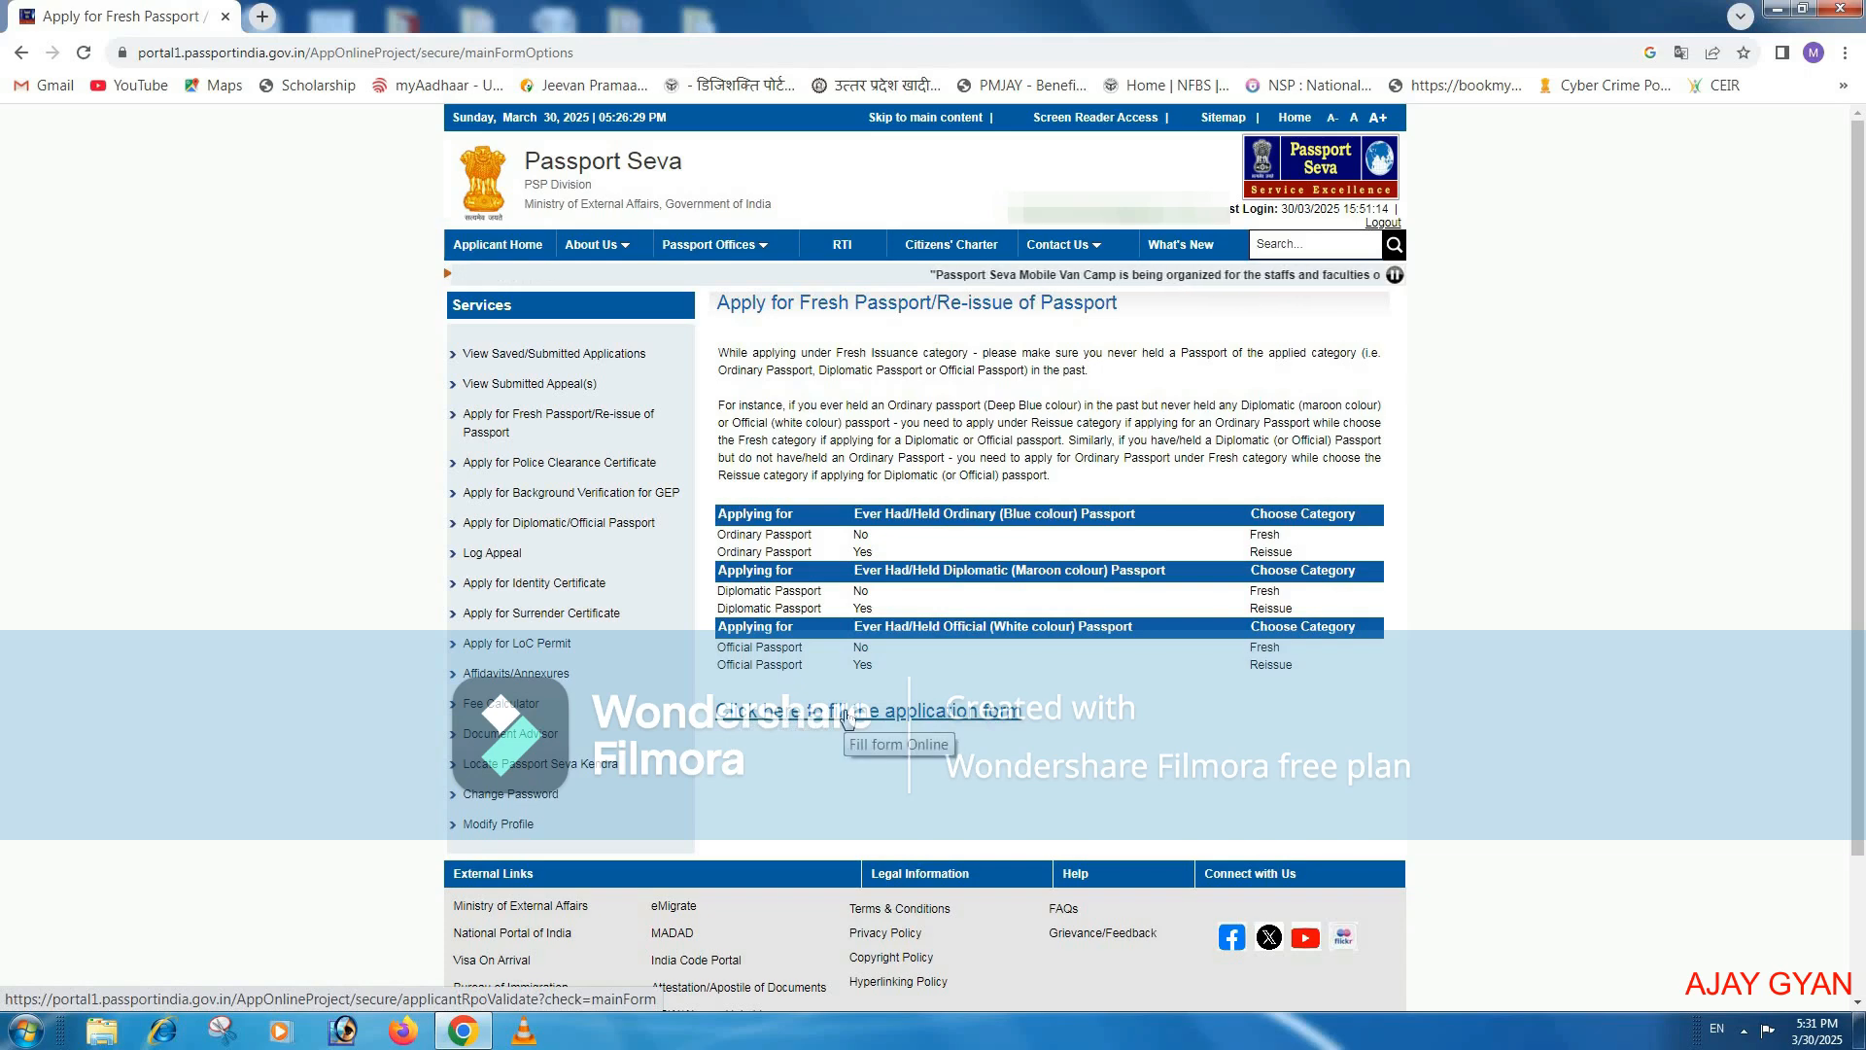
{"action": "left_click", "coordinate": [846, 712]}
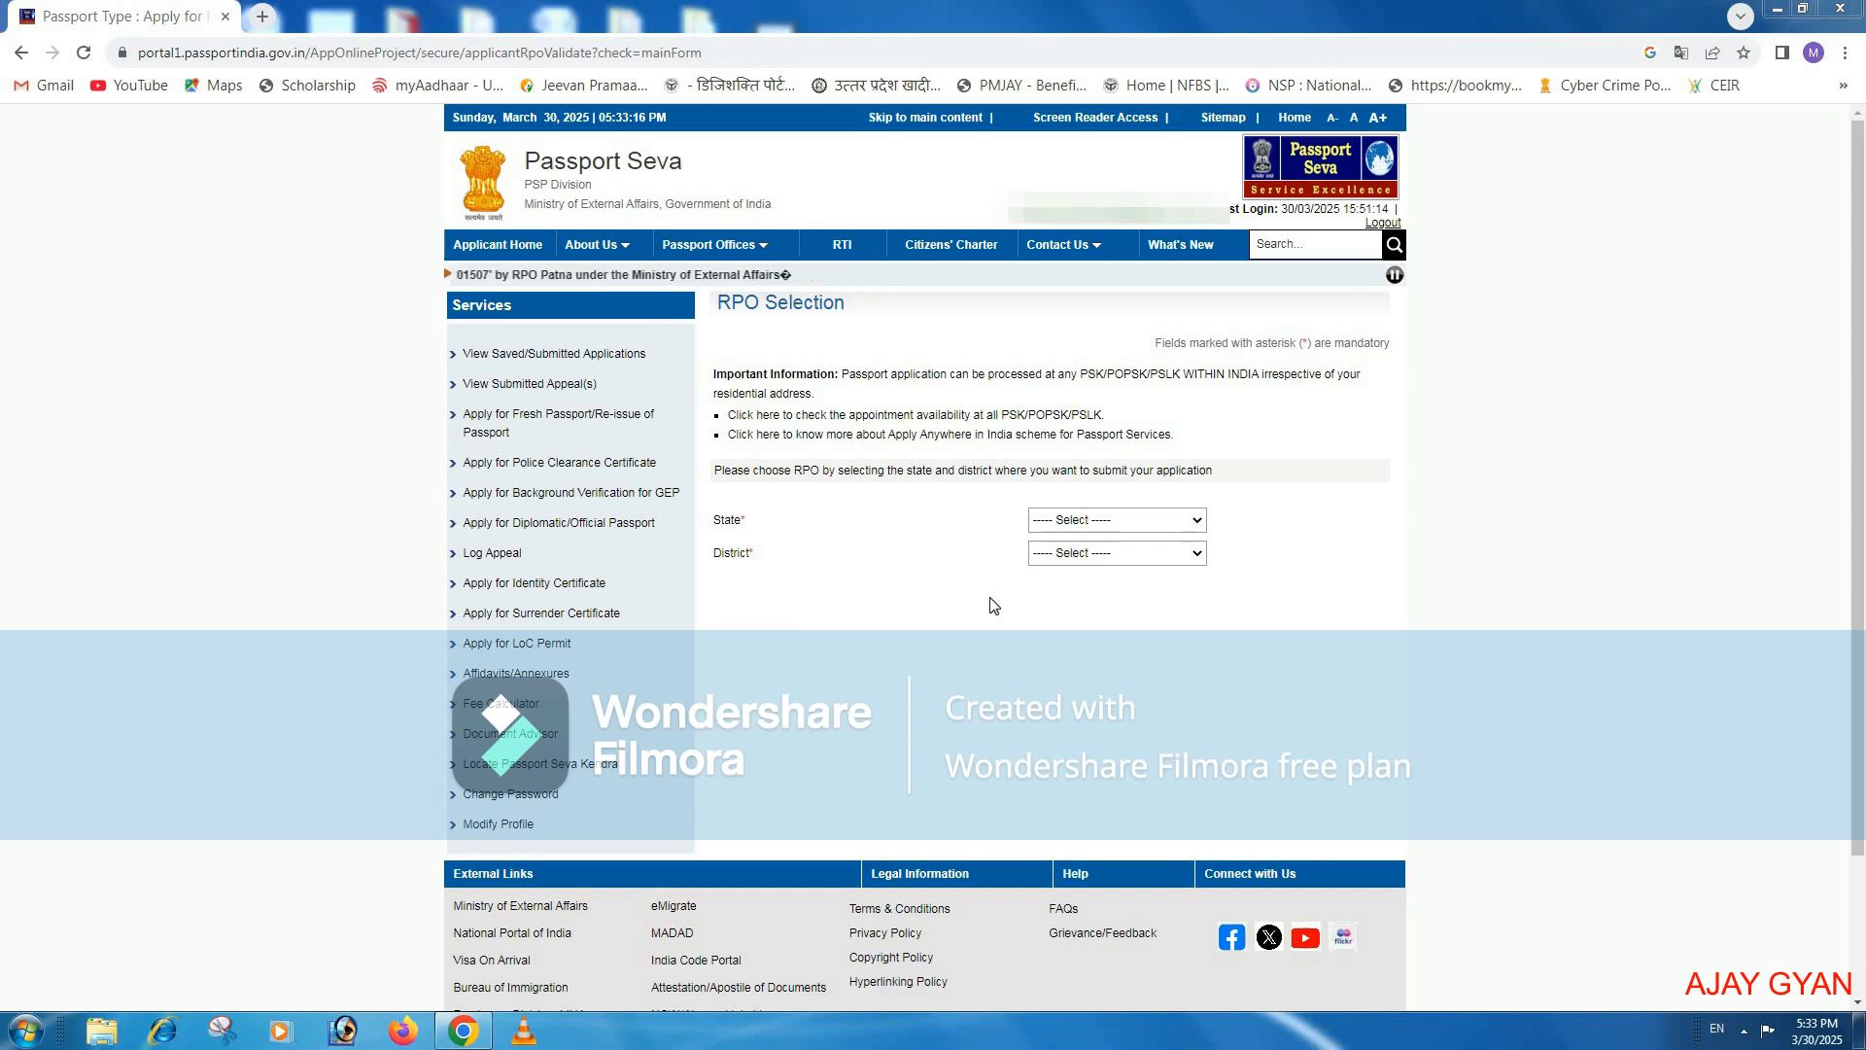
Step: Select Uttar Pradesh as the state and Lucknow as the district for the RPO
{"action": "left_click", "coordinate": [1082, 523]}
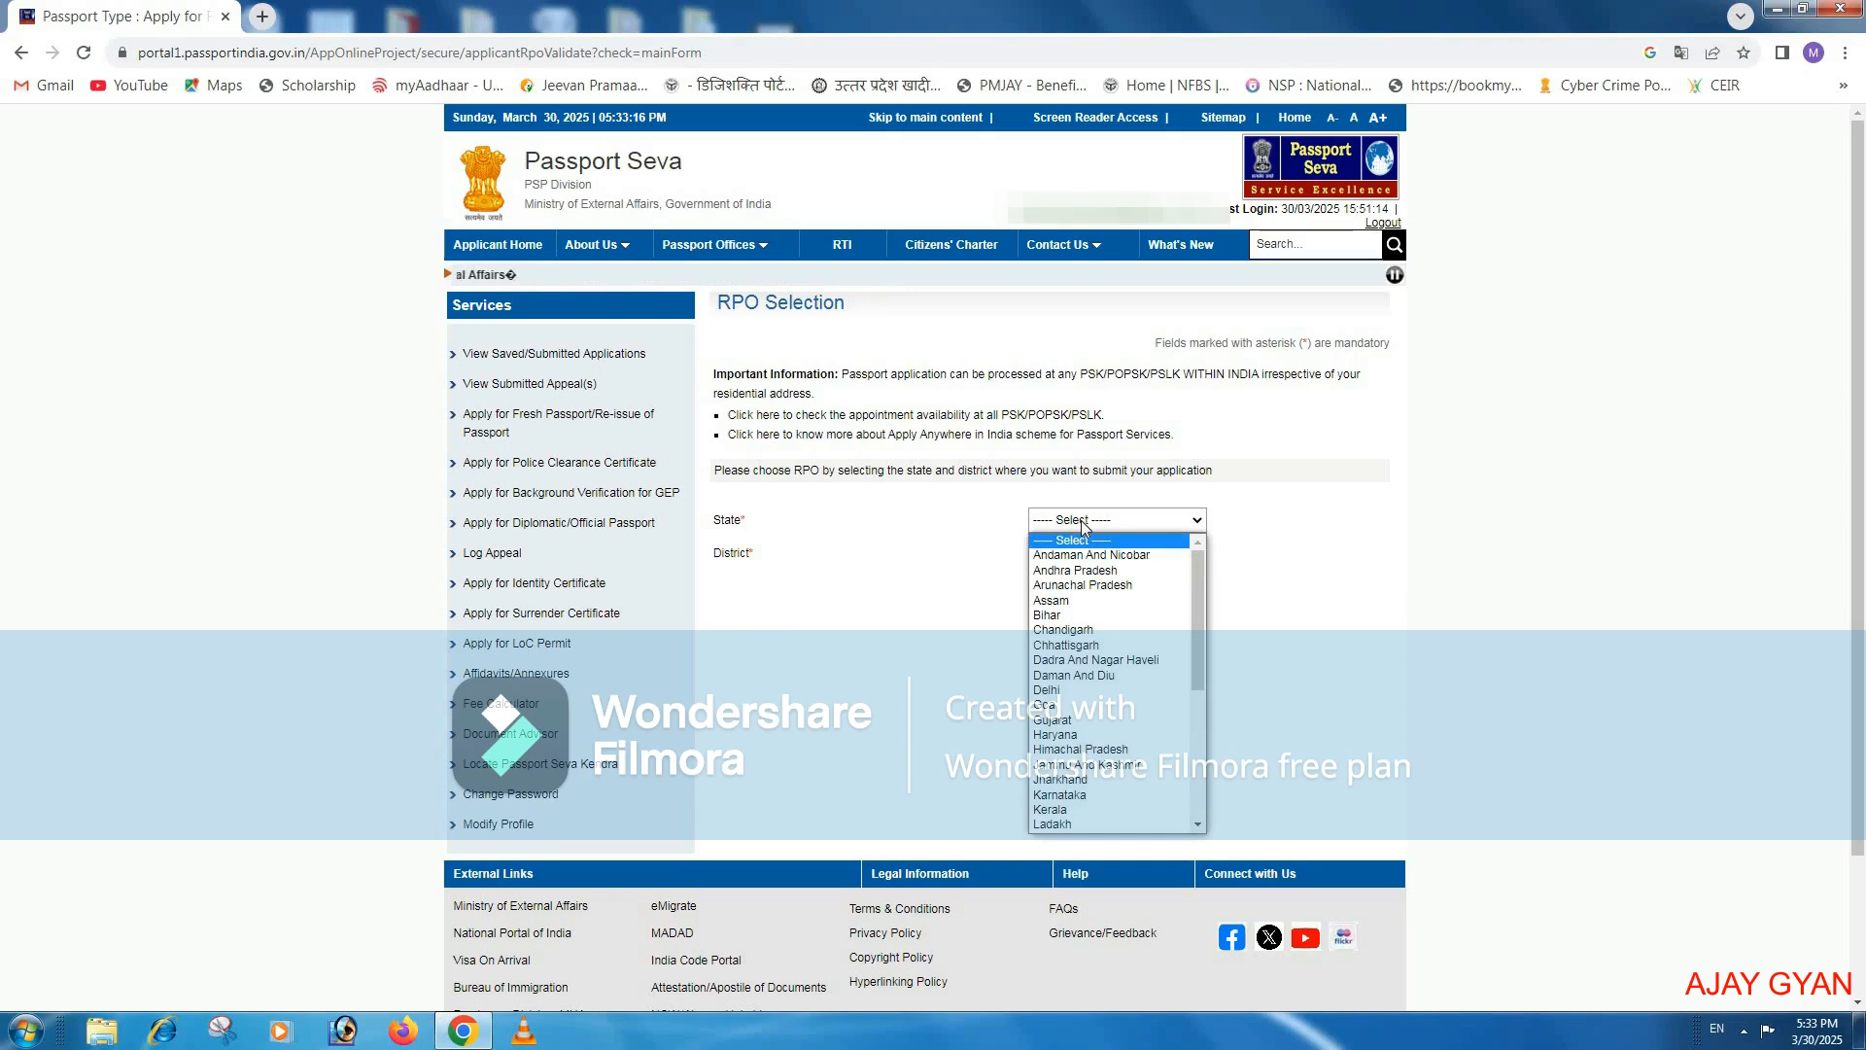
{"action": "key", "text": "u"}
{"action": "key", "text": "t"}
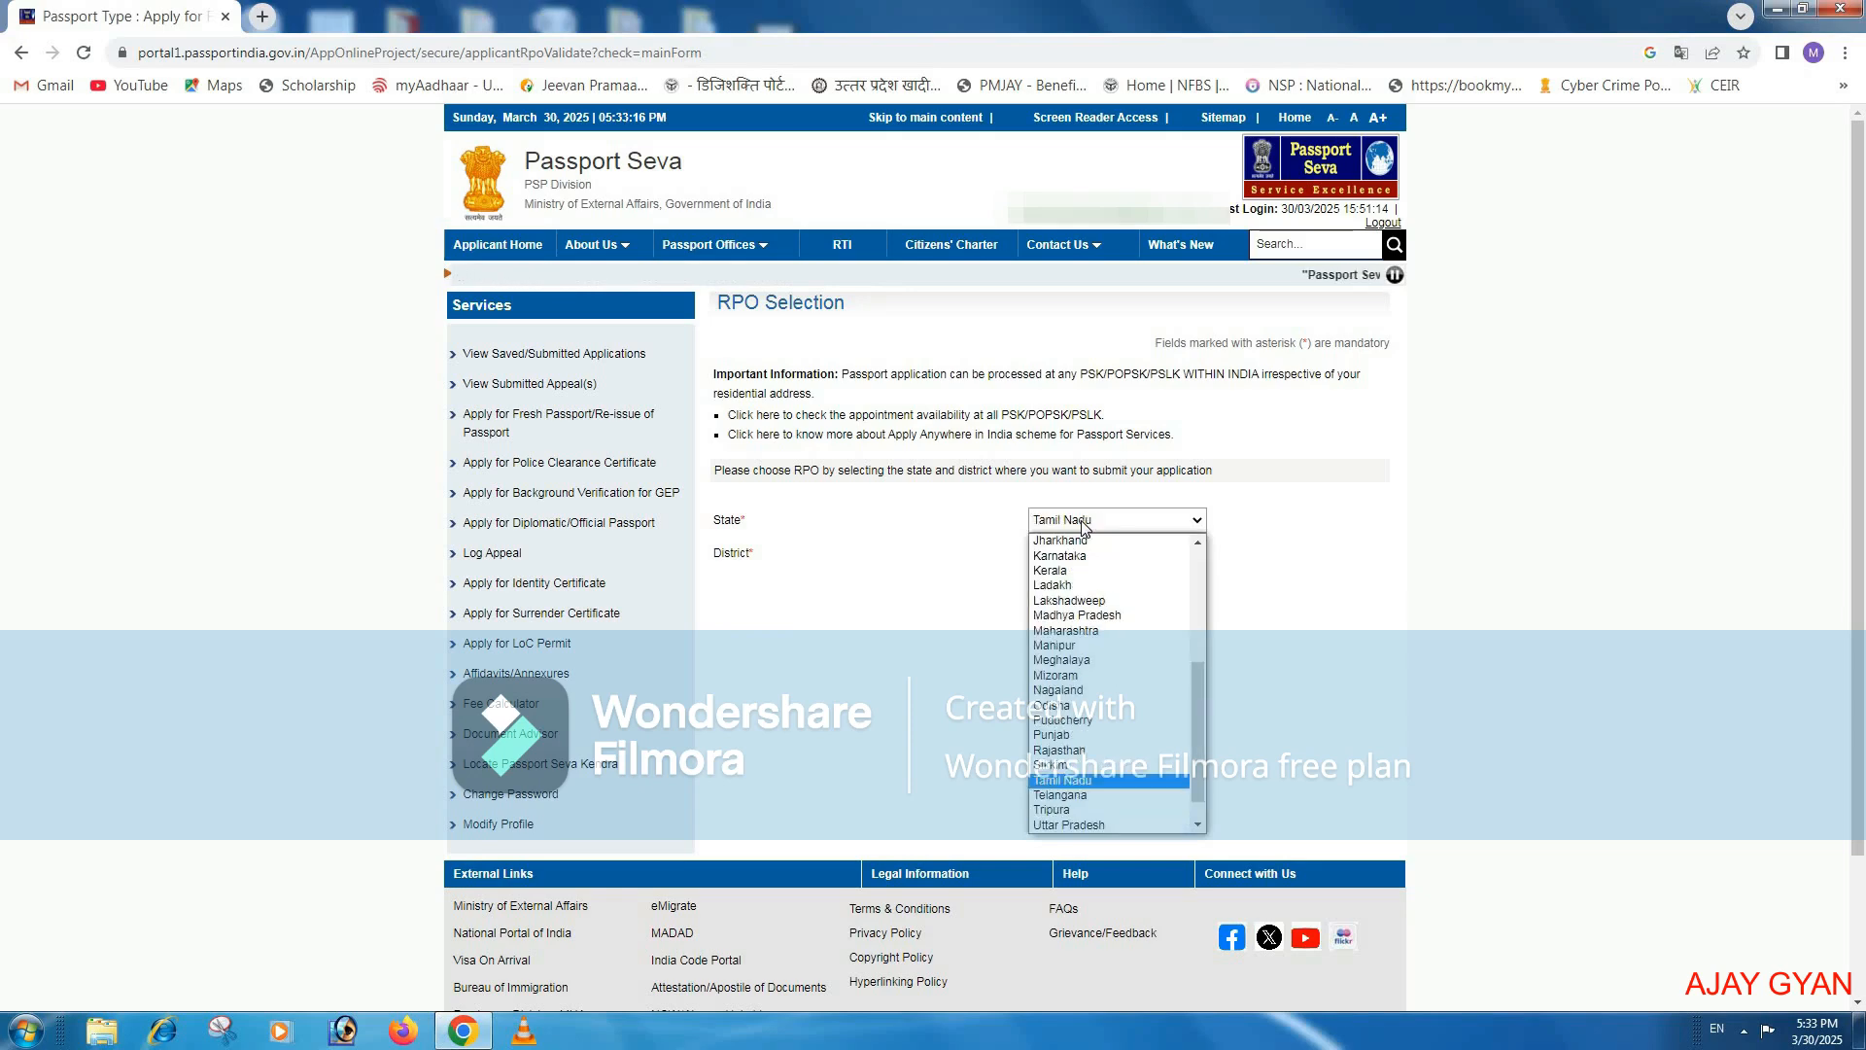
{"action": "key", "text": "u"}
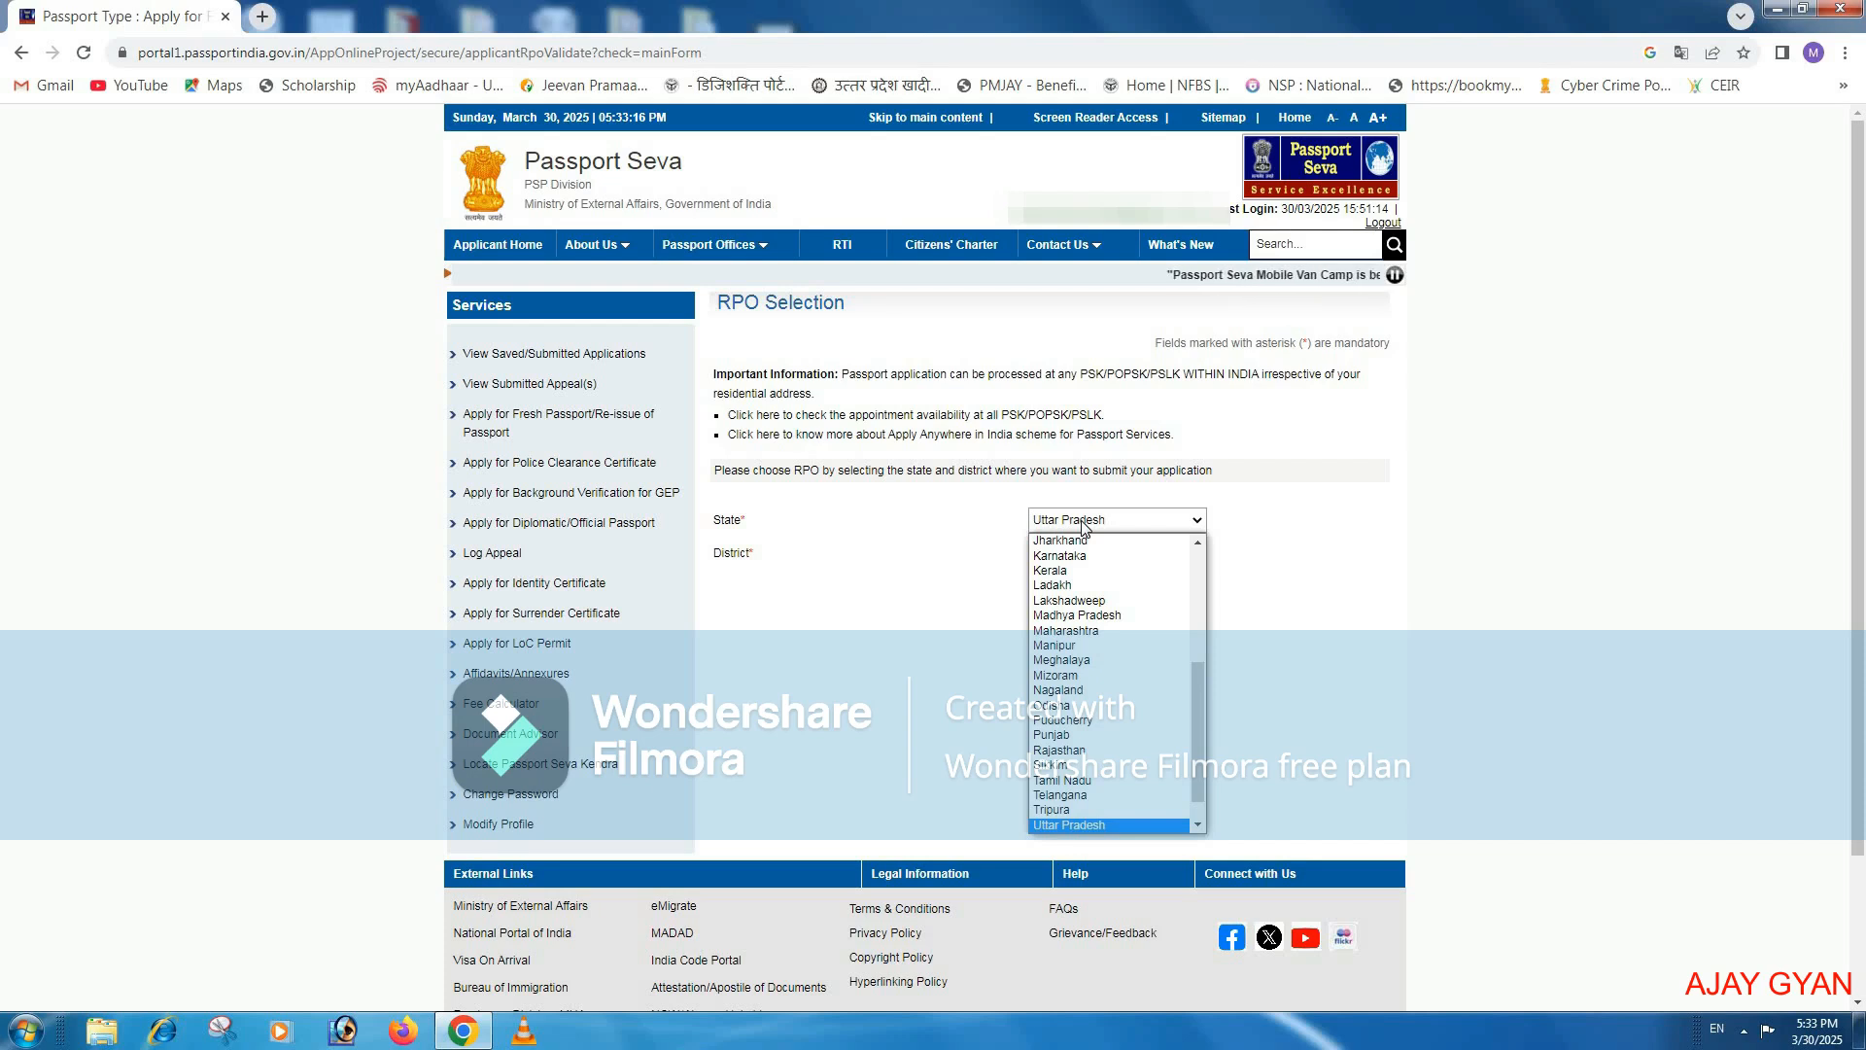
{"action": "key", "text": "Return"}
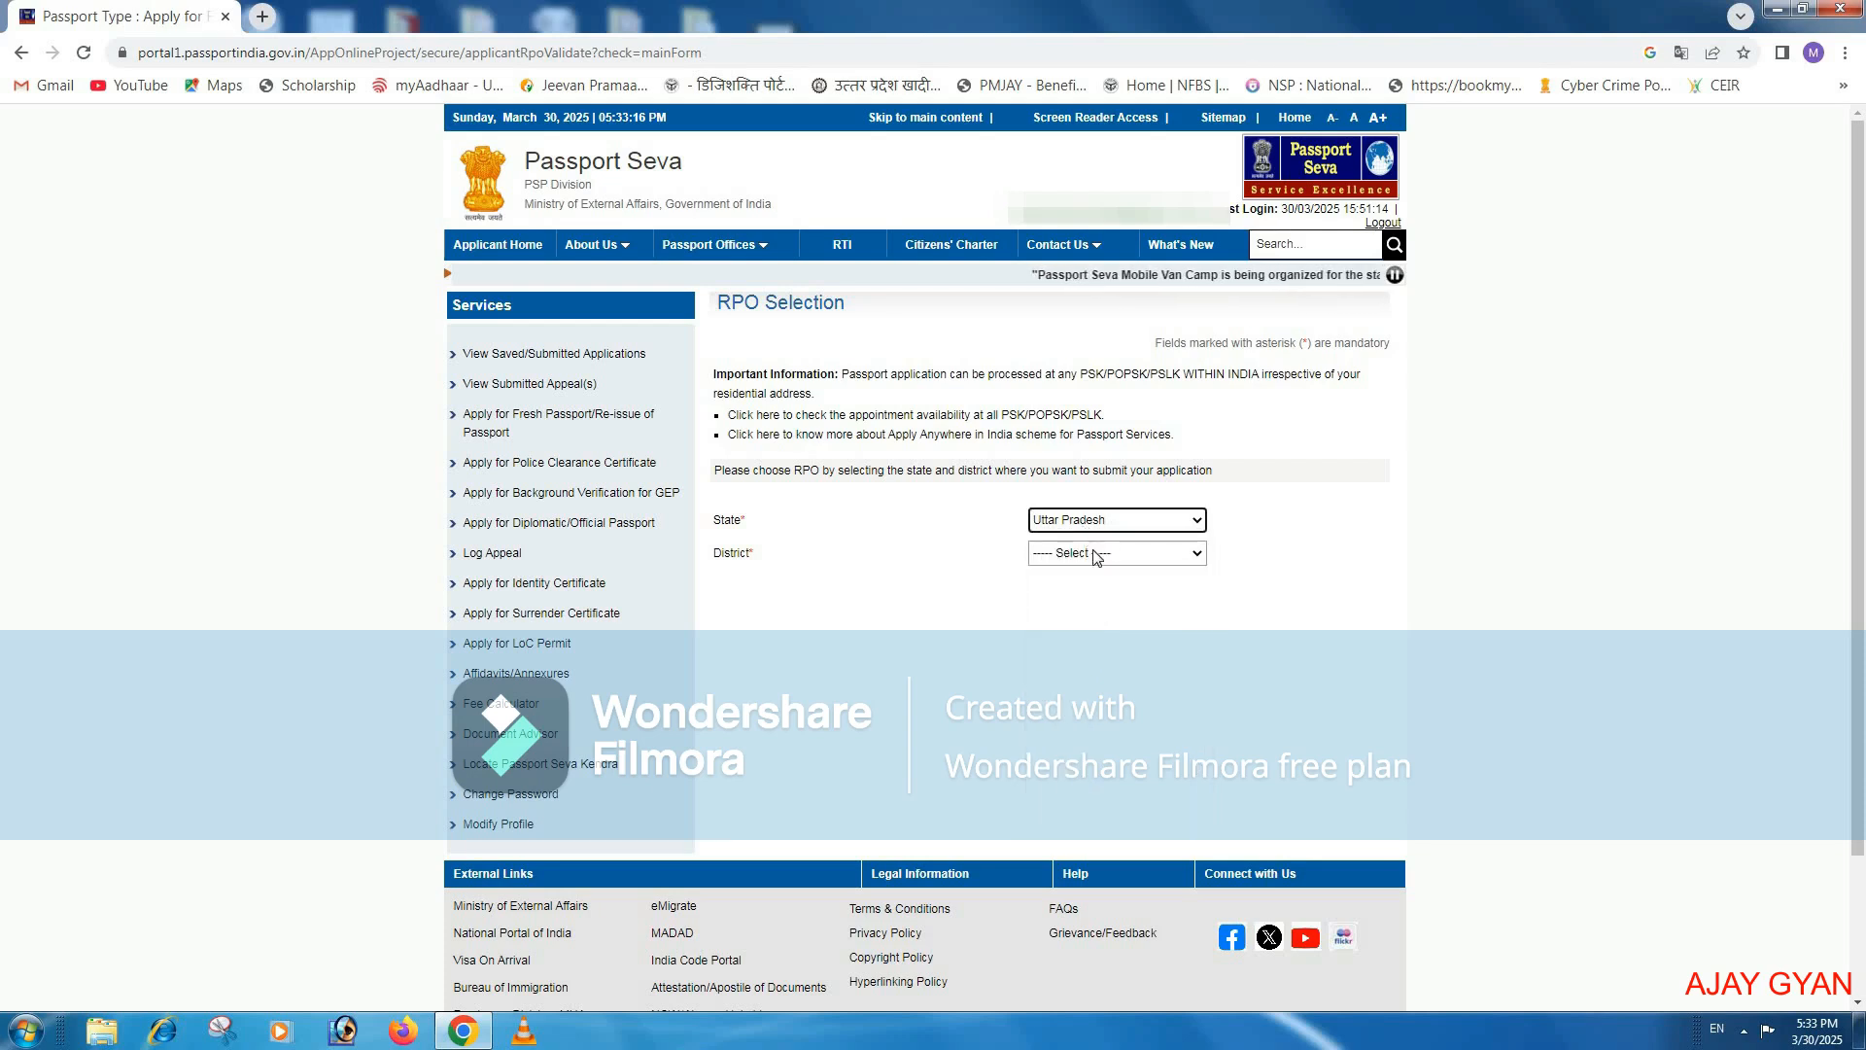
{"action": "left_click", "coordinate": [1098, 554]}
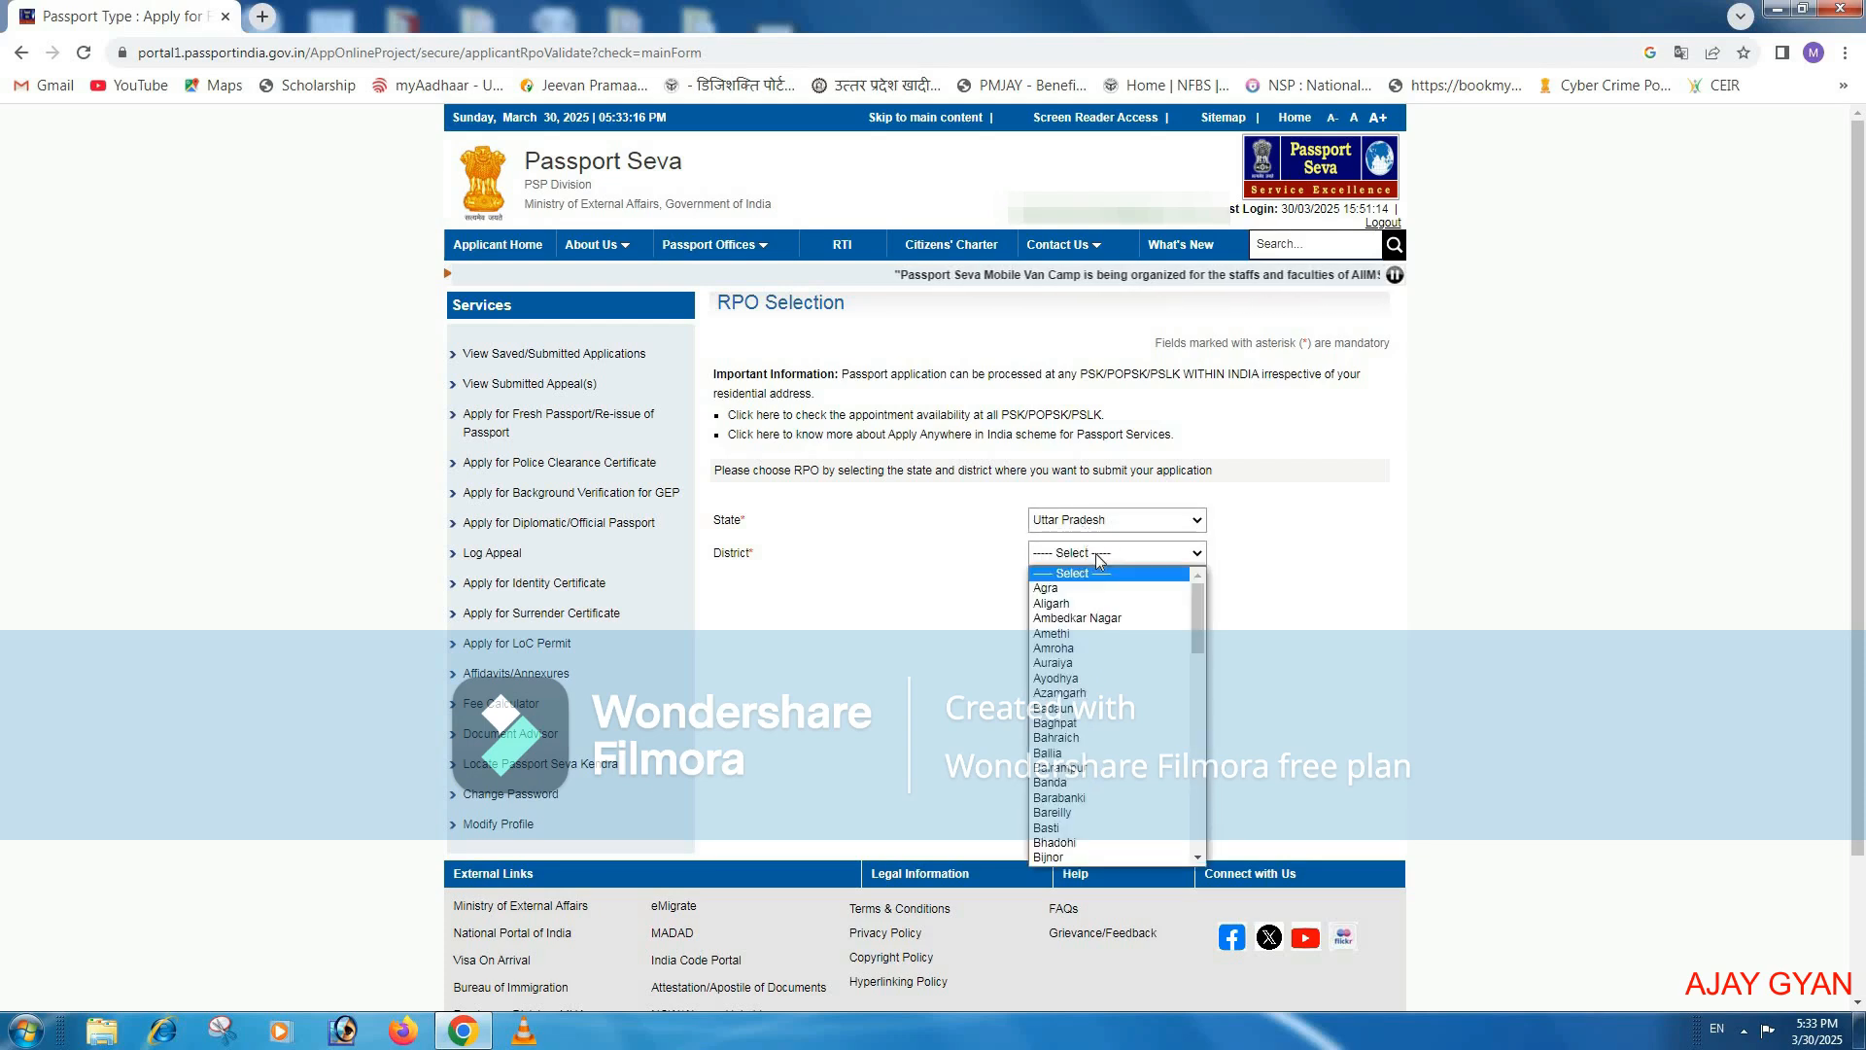
{"action": "key", "text": "l"}
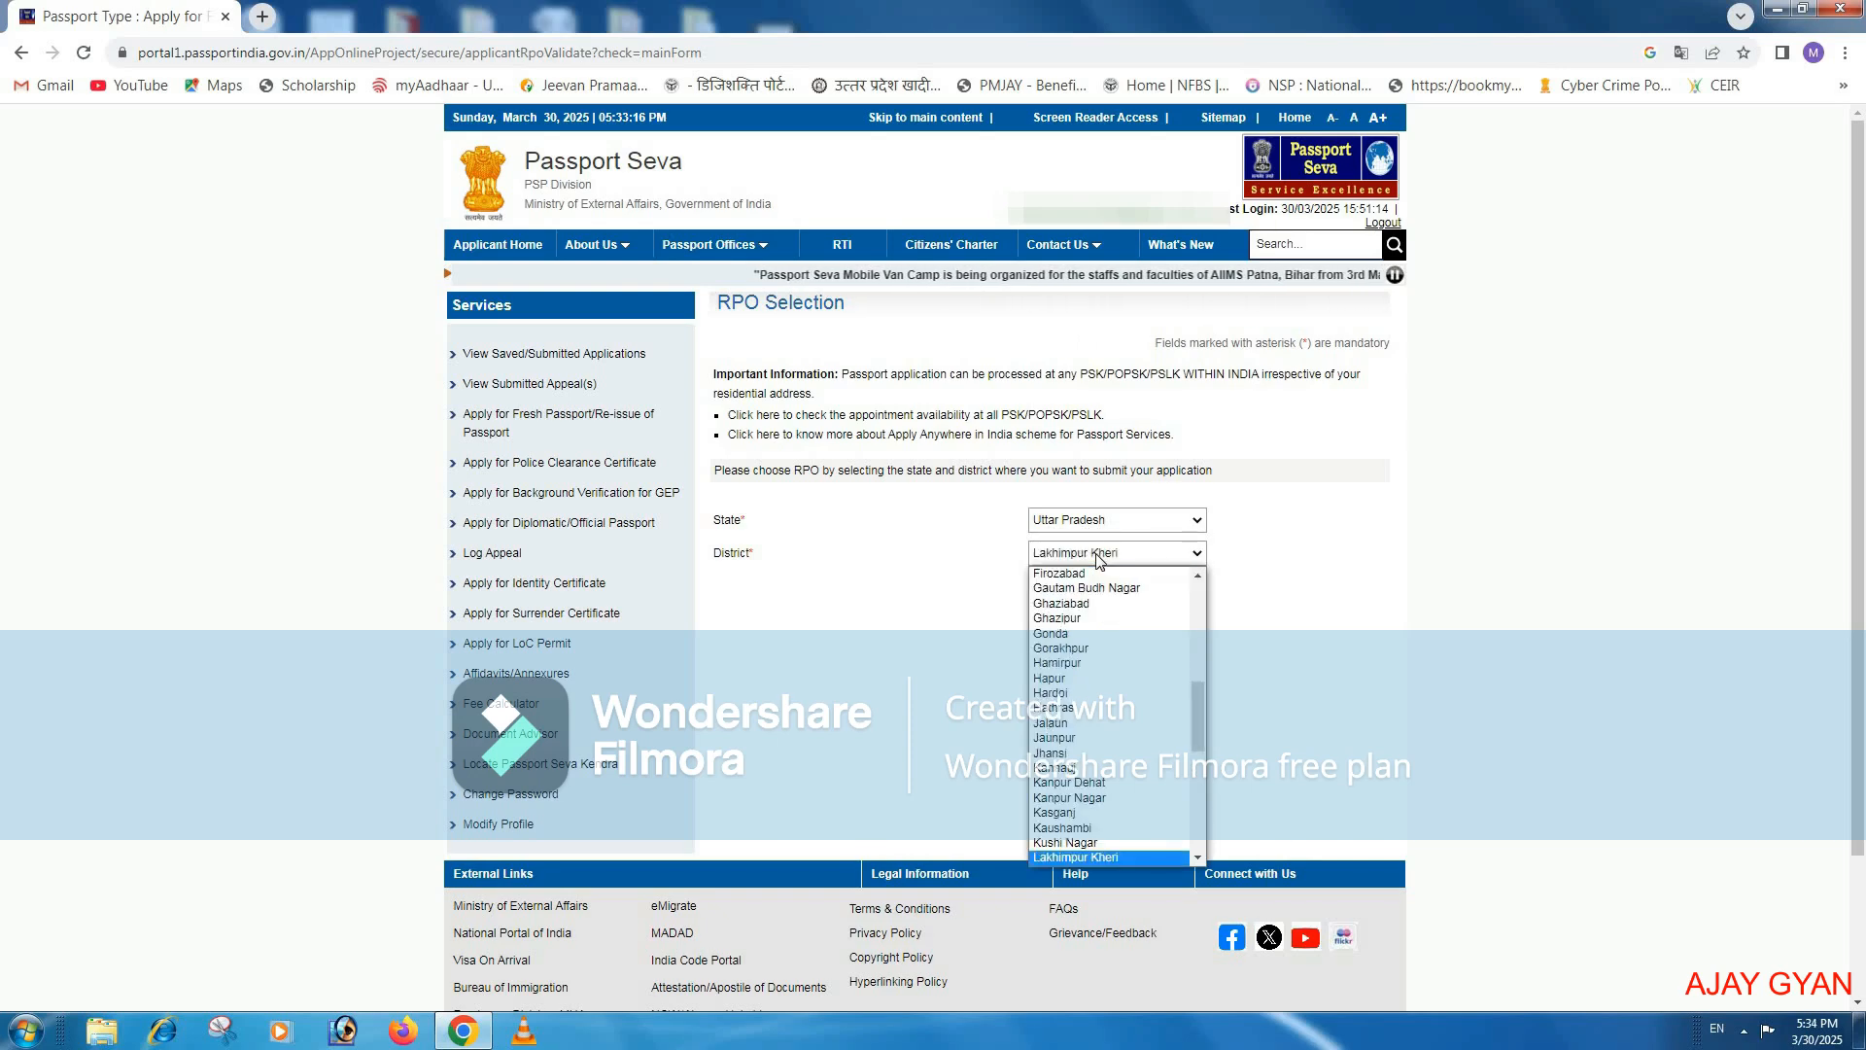
{"action": "key", "text": "u"}
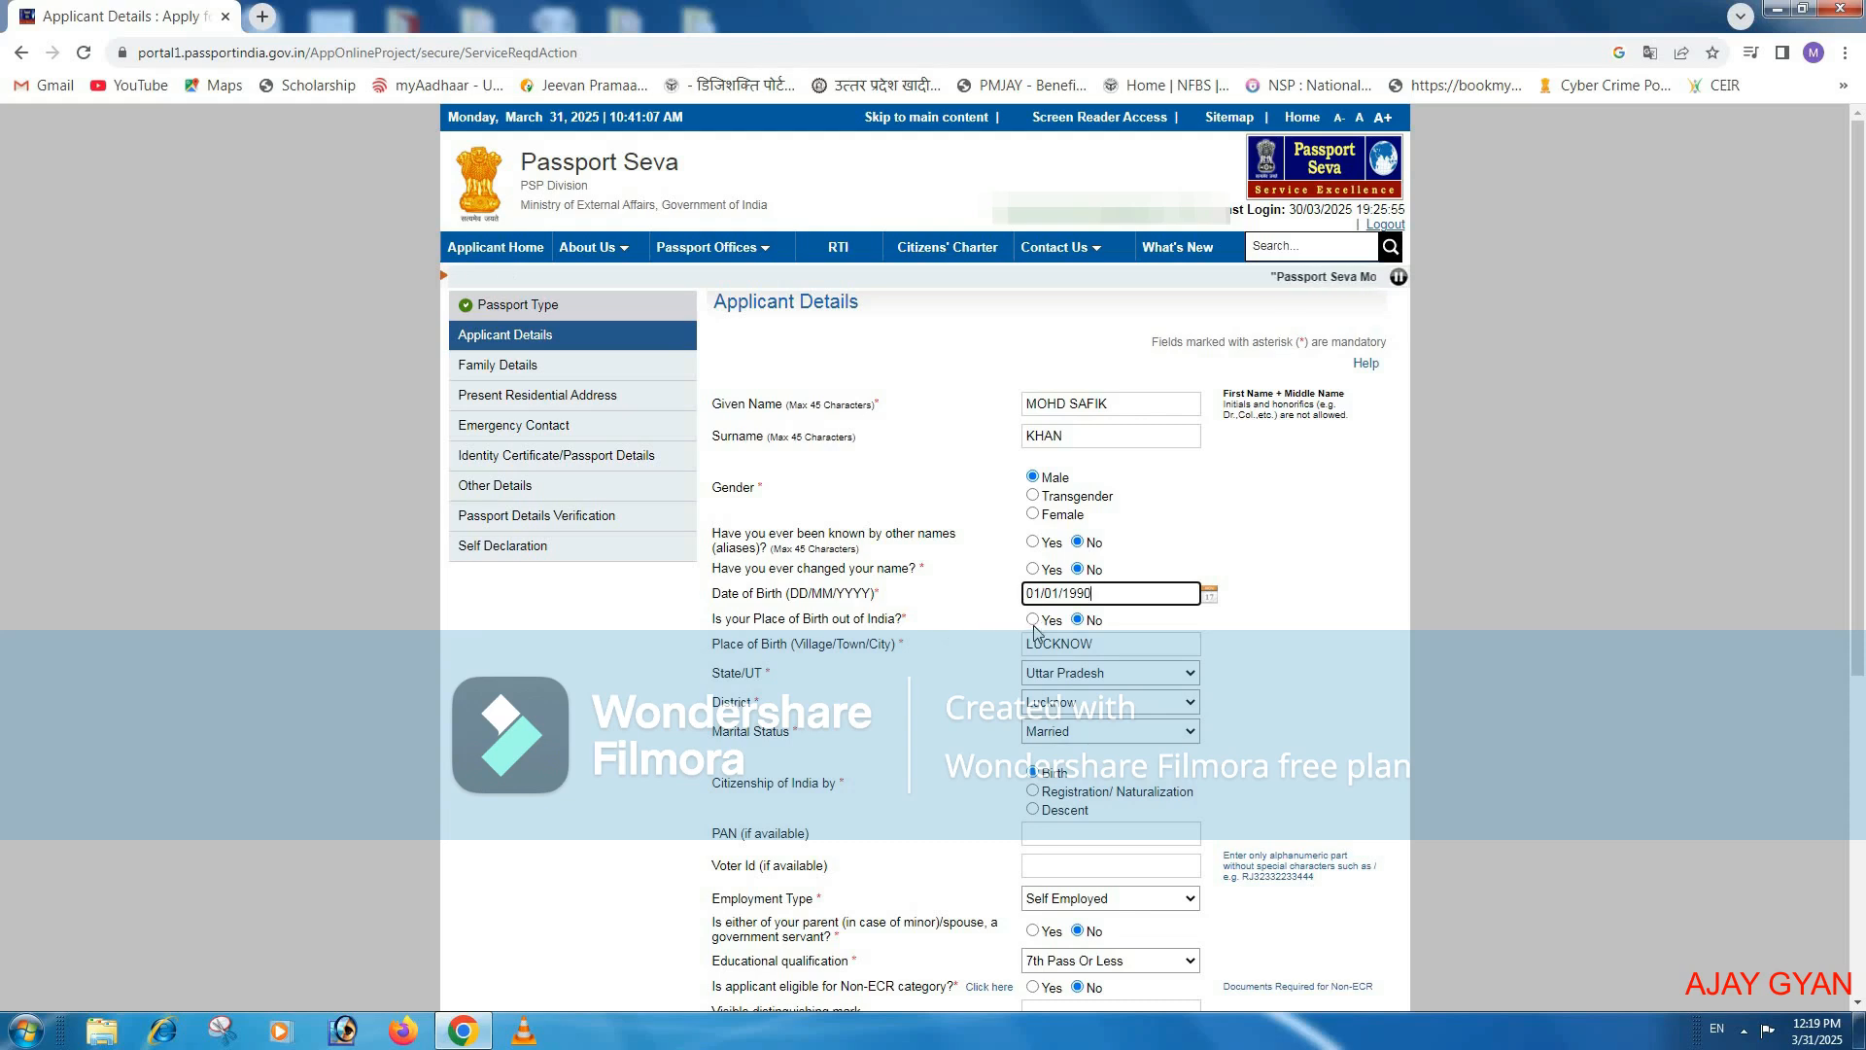
Step: Examine the birthplace, state, district and marital status entries in the Applicant Details form and their available options
{"action": "left_click", "coordinate": [1114, 623]}
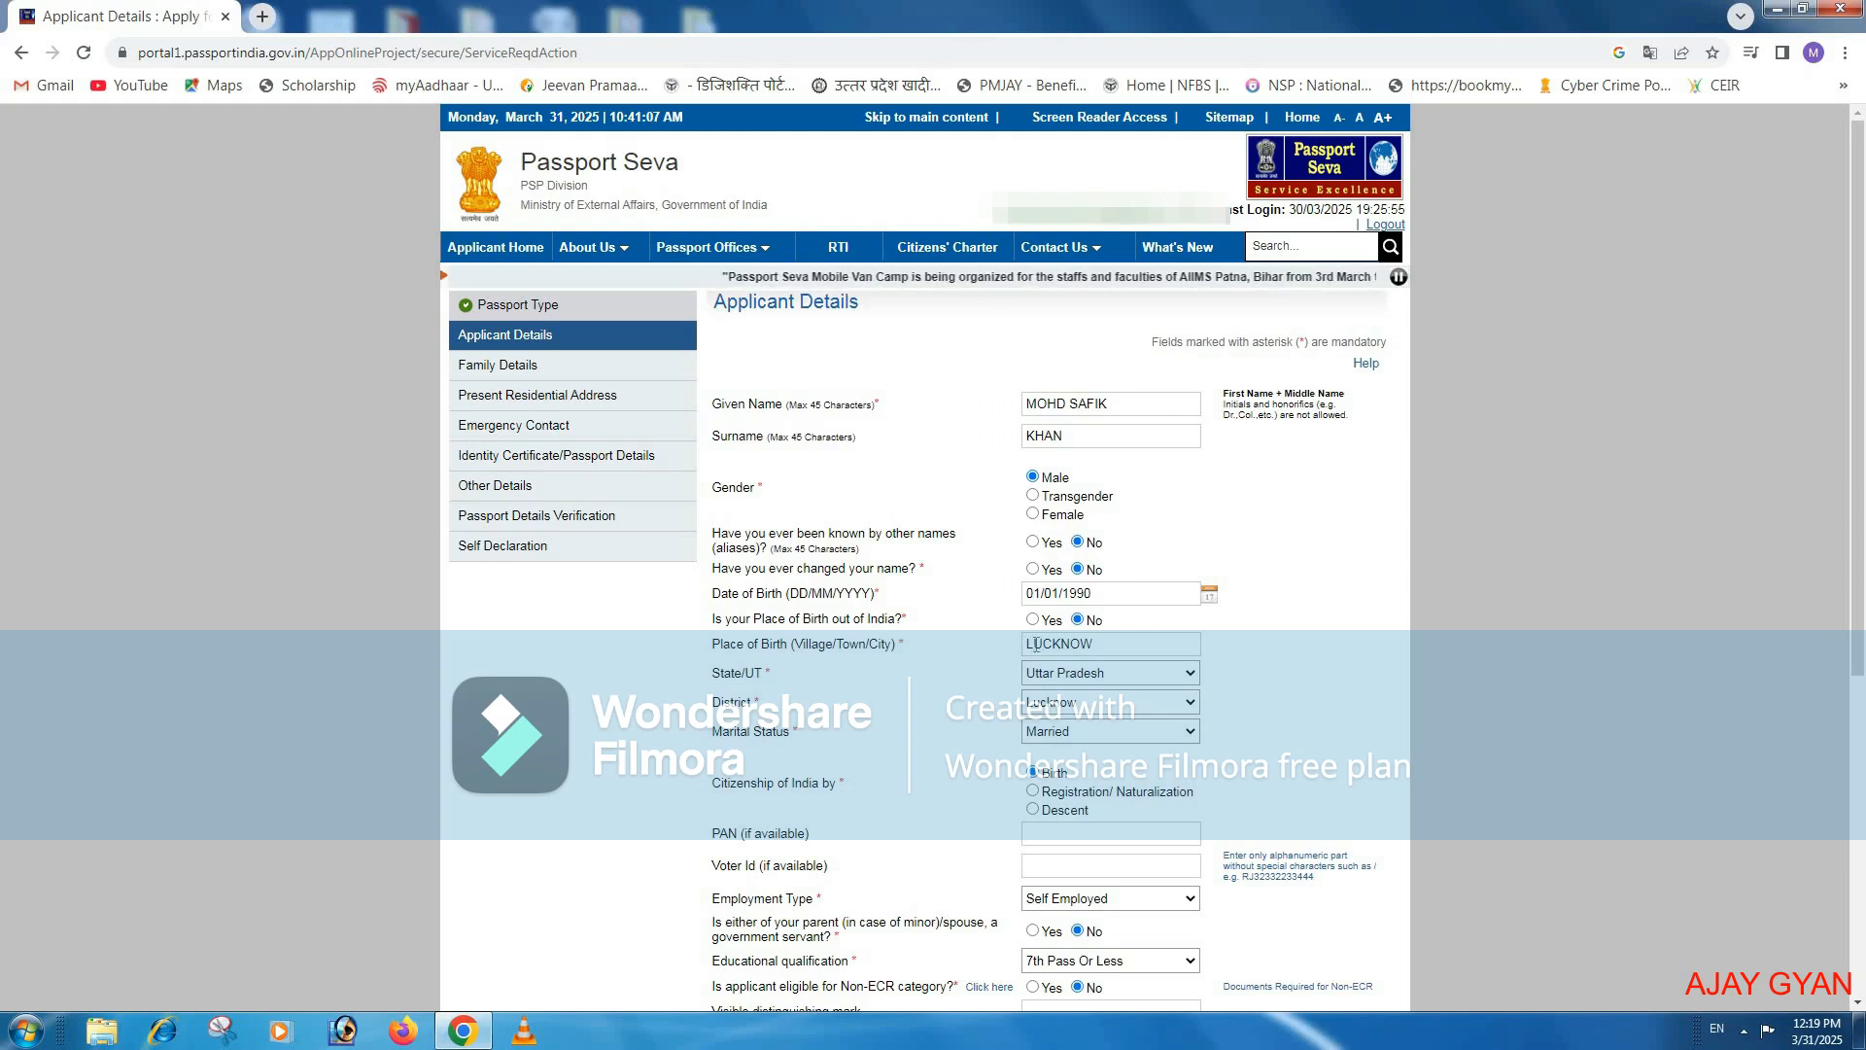
{"action": "left_click", "coordinate": [1151, 683]}
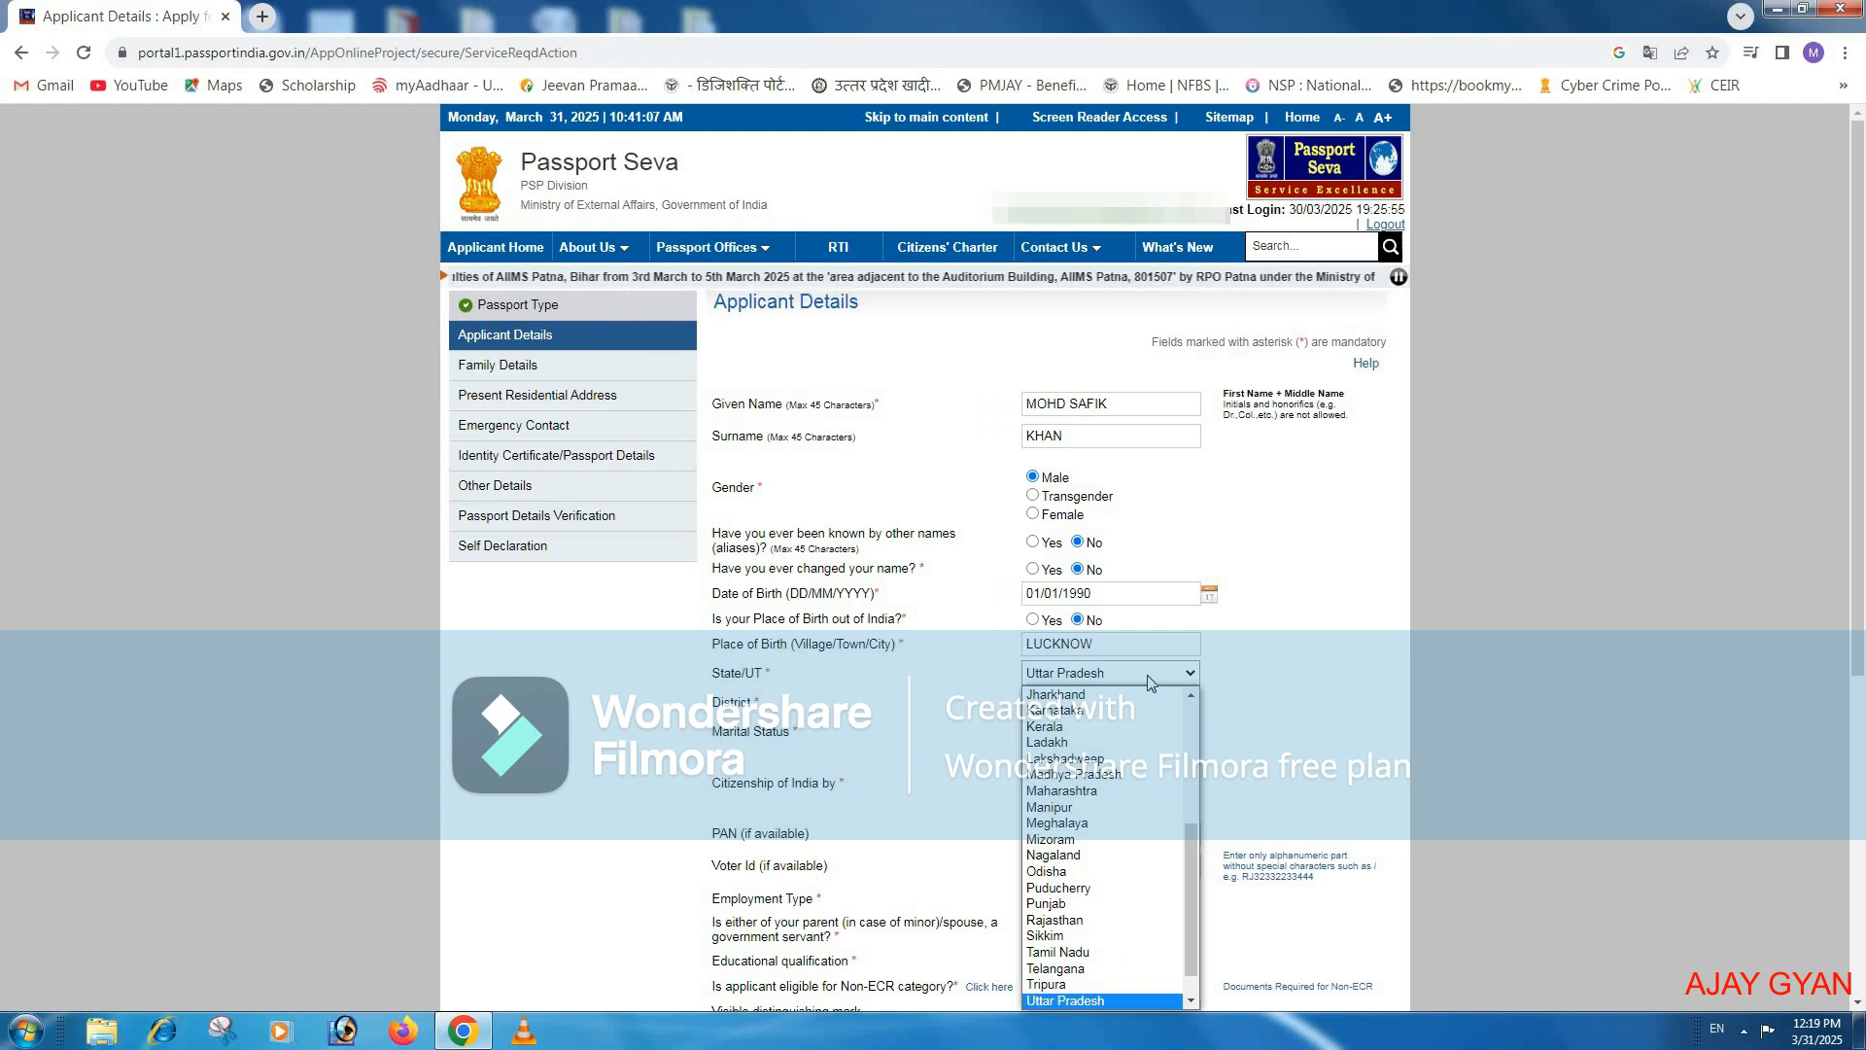
{"action": "left_click", "coordinate": [1150, 682]}
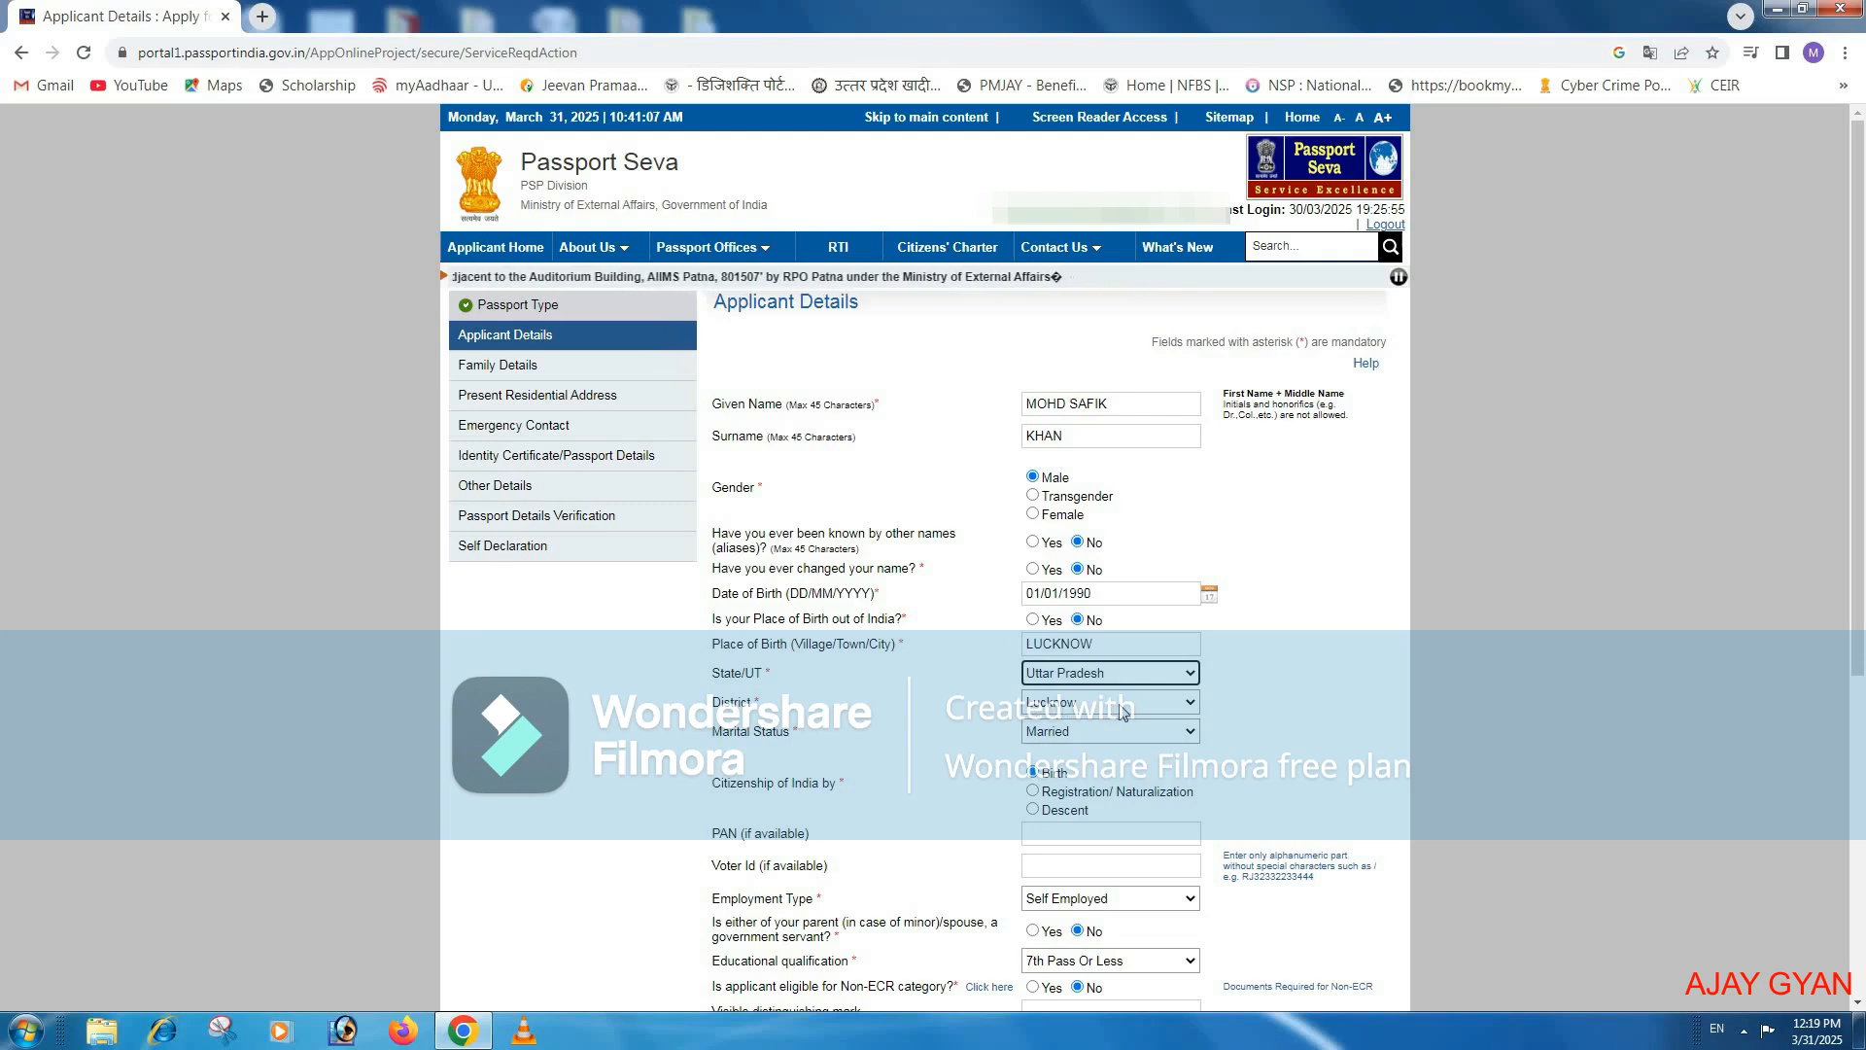
{"action": "left_click", "coordinate": [1124, 713]}
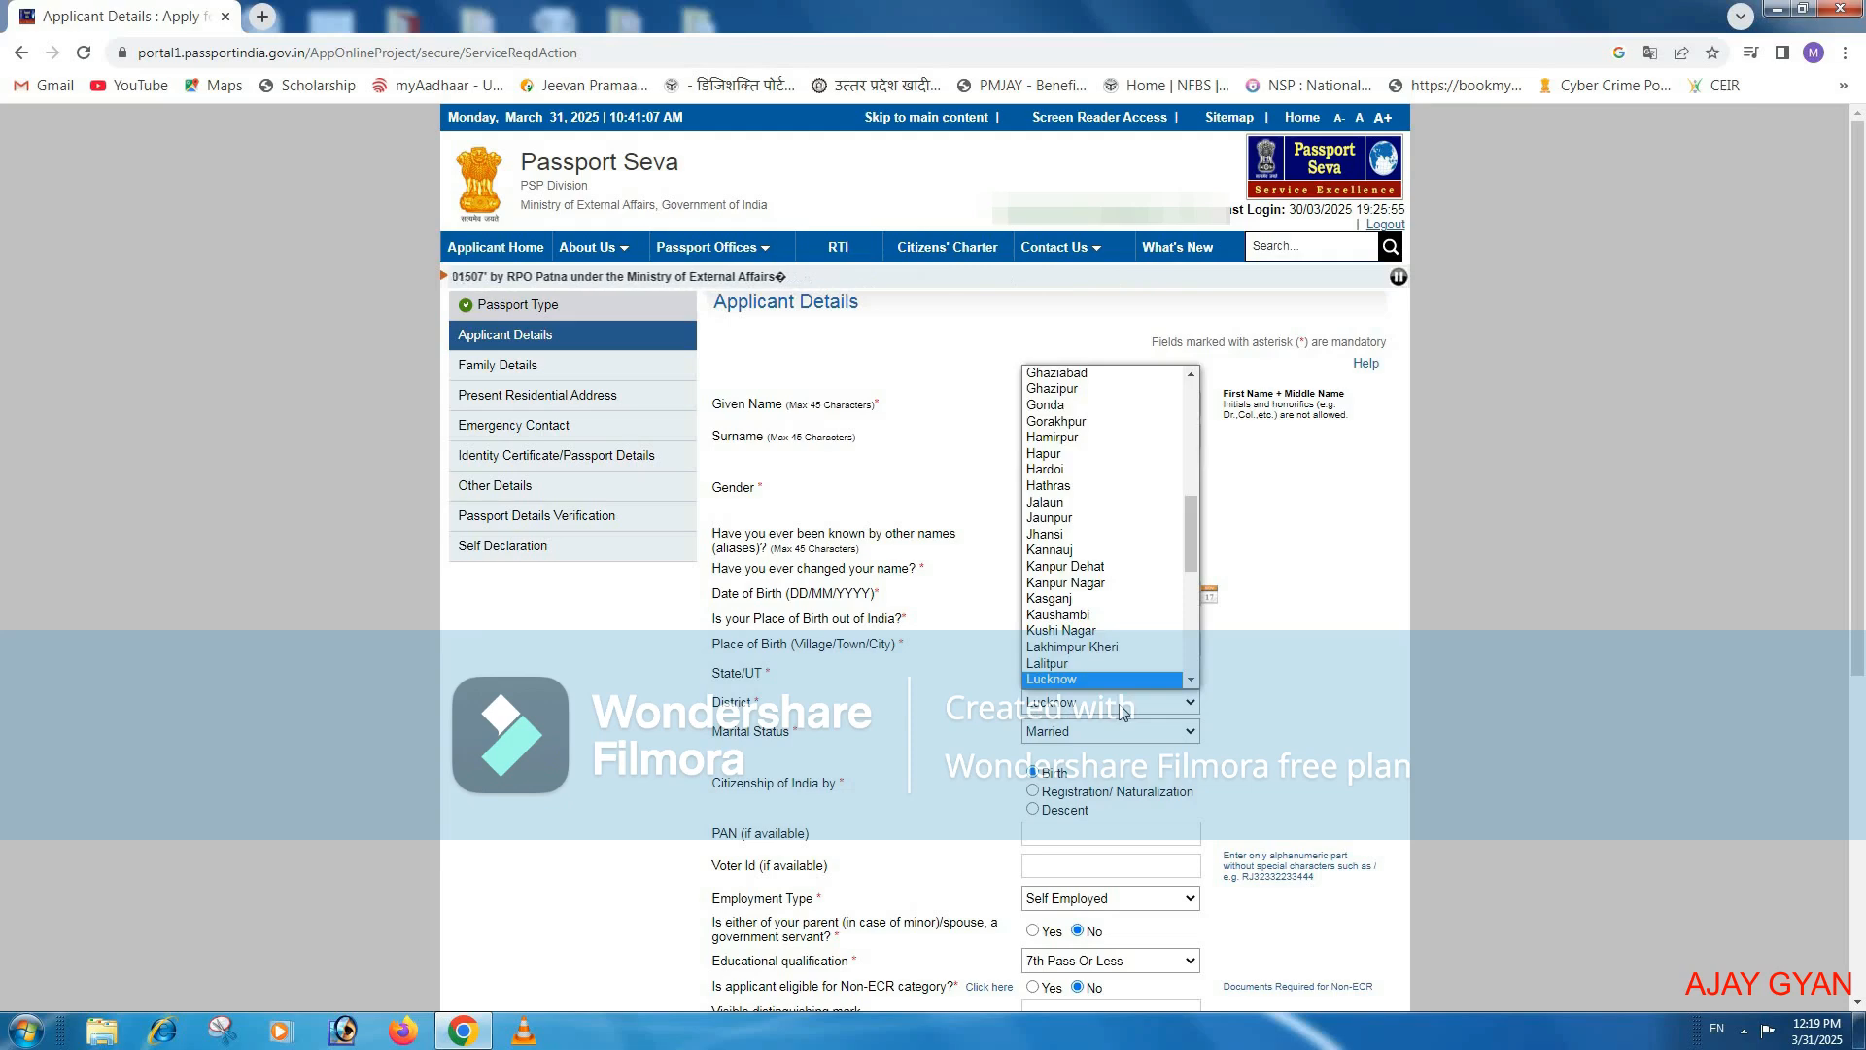
{"action": "left_click", "coordinate": [1124, 712]}
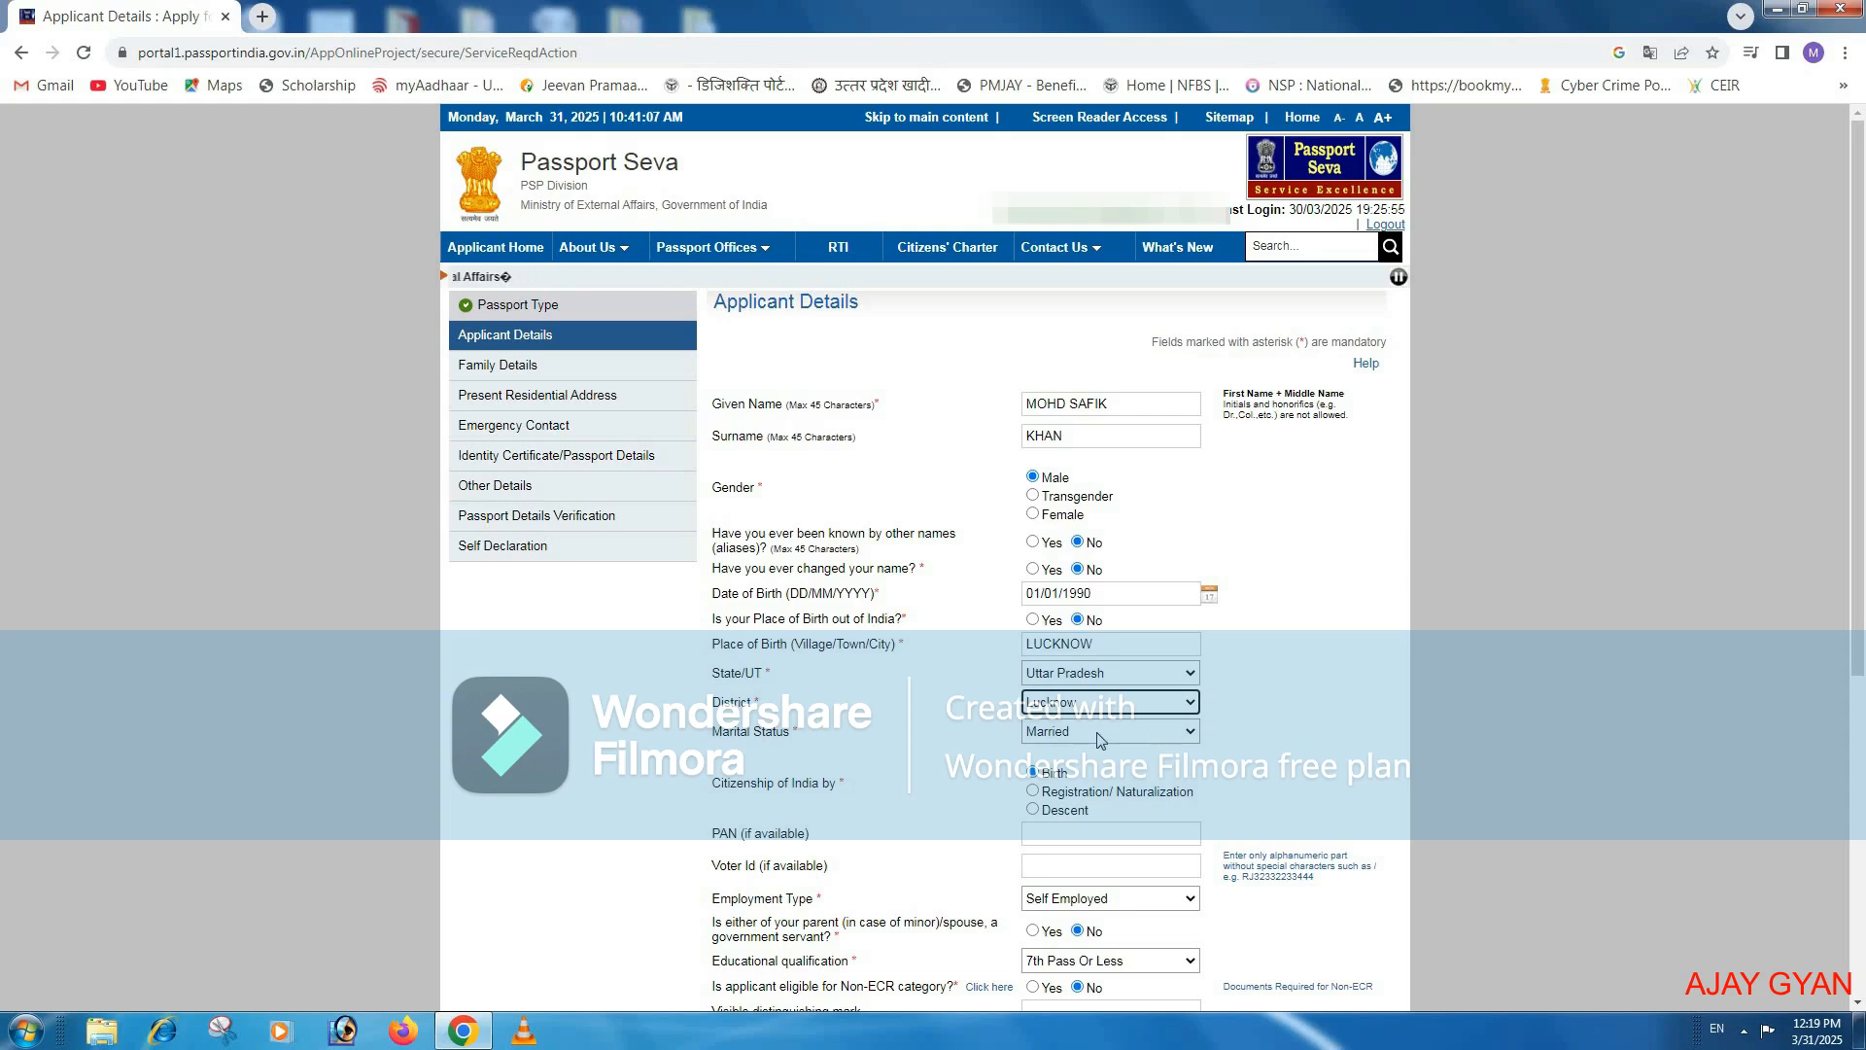
{"action": "left_click", "coordinate": [1136, 741]}
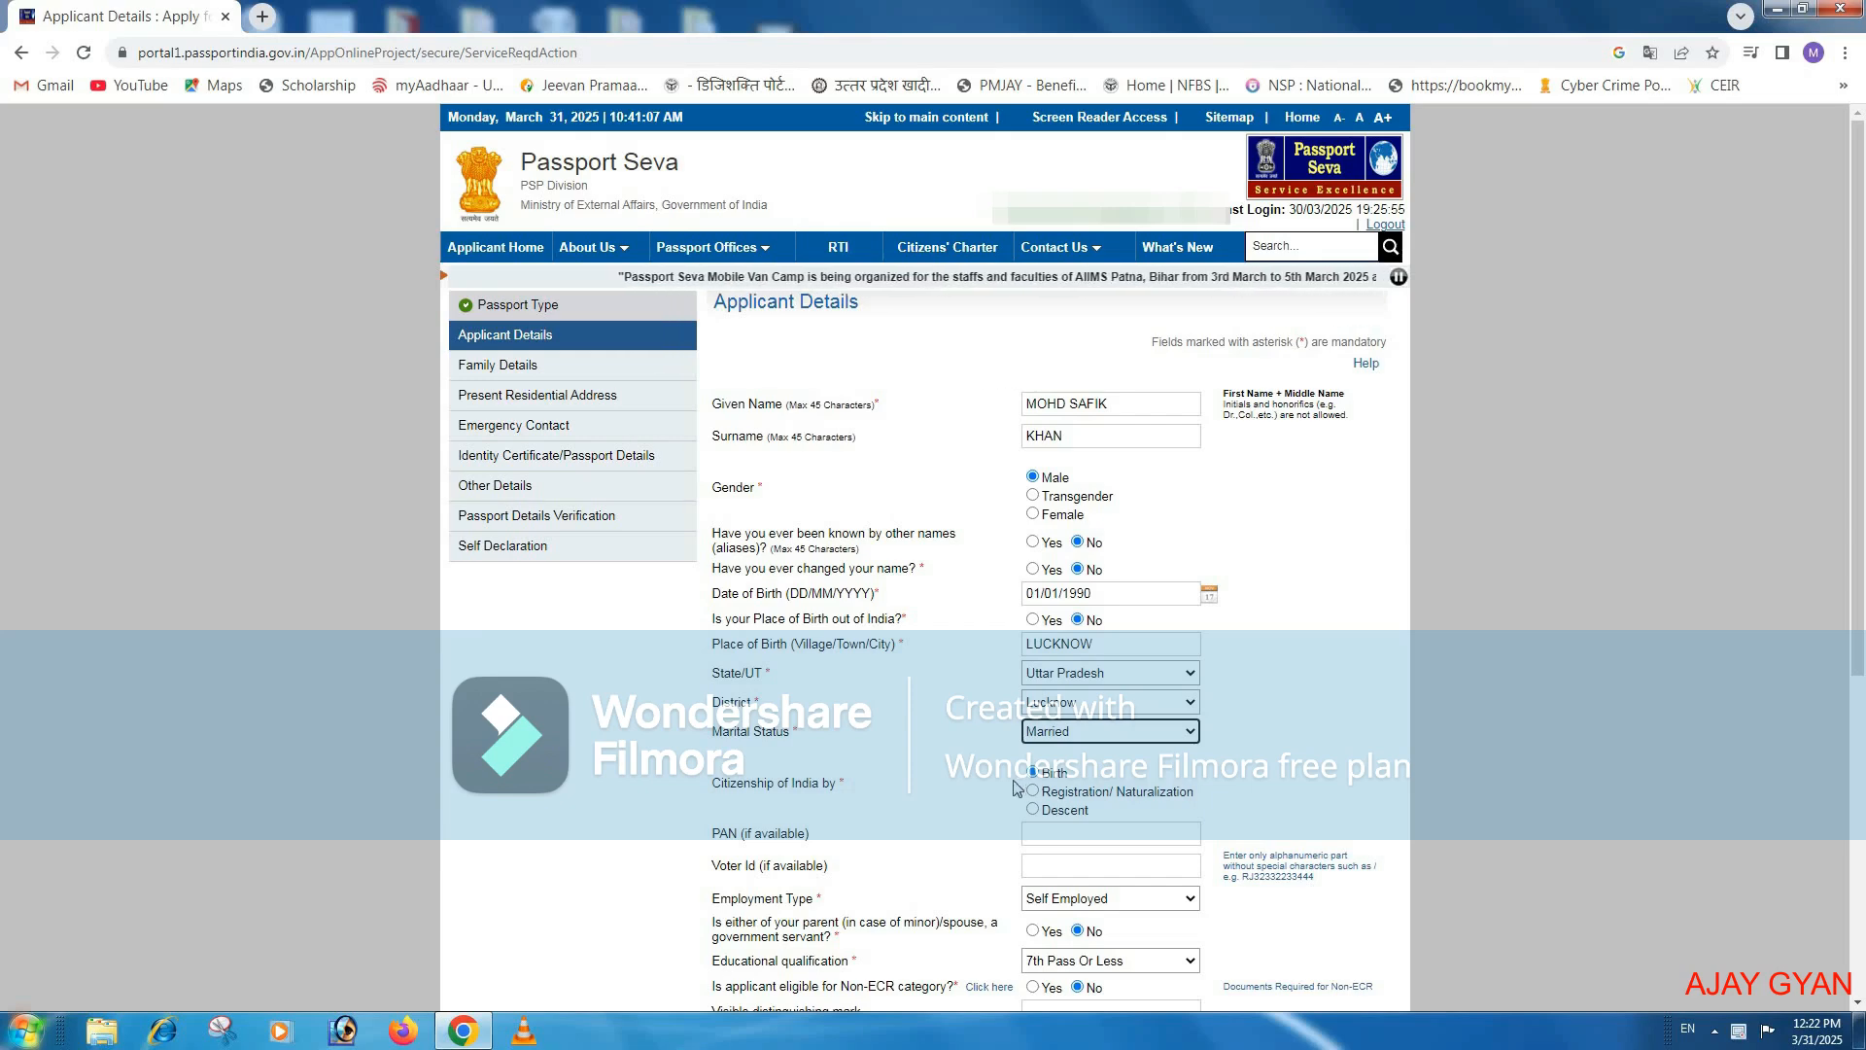
Step: Examine the Voter Id field and the Employment Type options in the Applicant Details form
{"action": "scroll", "coordinate": [1007, 797], "scroll_direction": "down", "scroll_amount": 1}
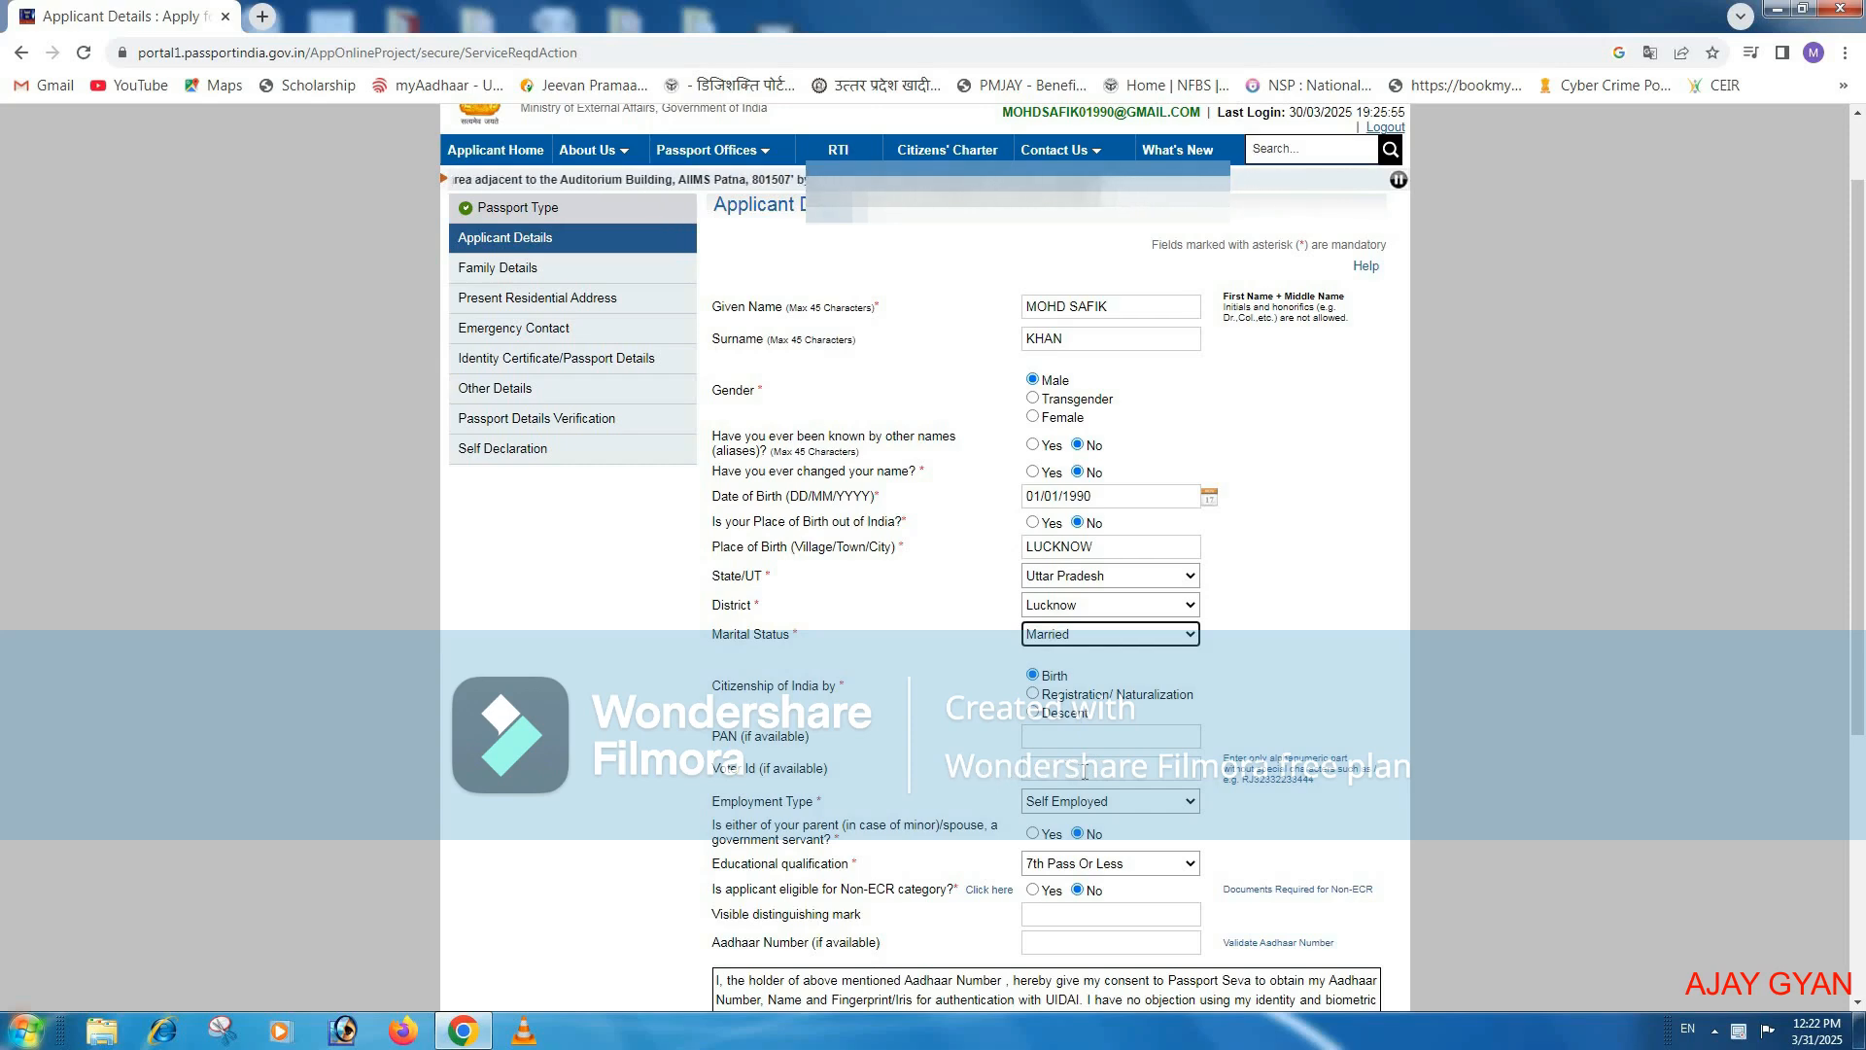
{"action": "left_click", "coordinate": [1156, 770]}
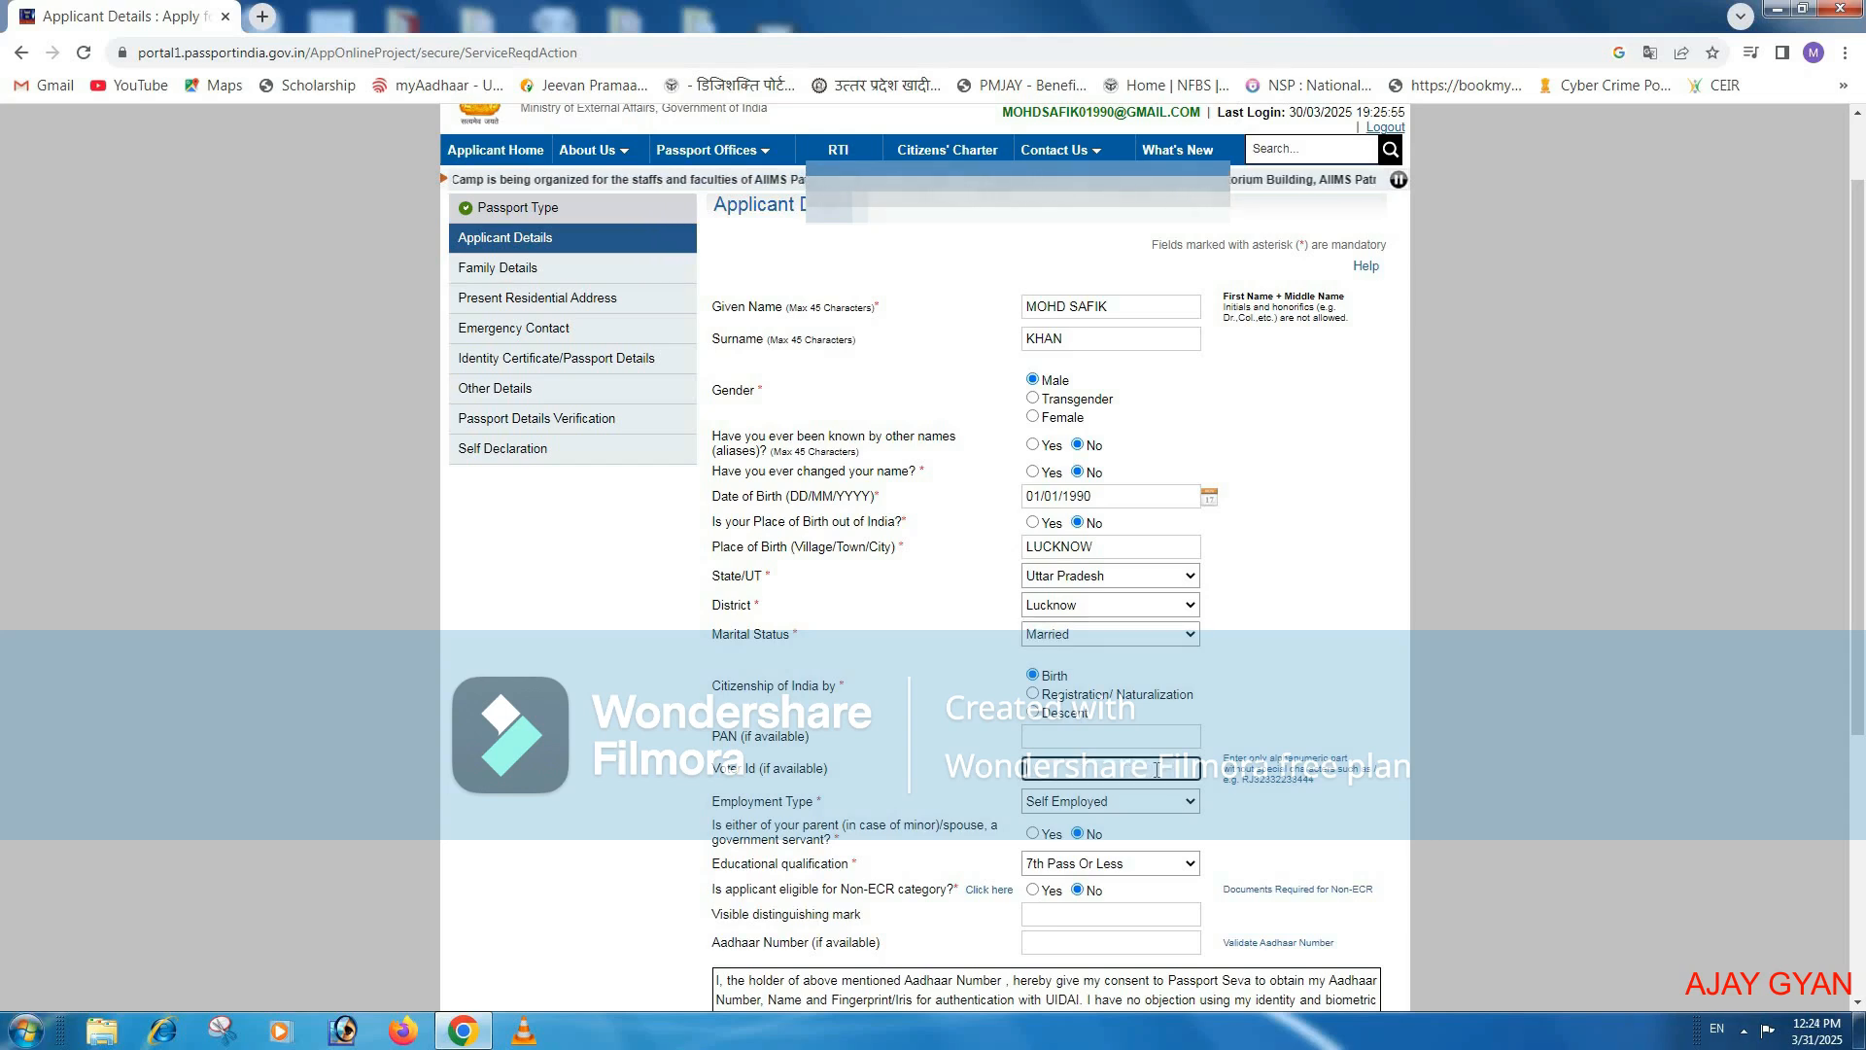
{"action": "left_click", "coordinate": [874, 809]}
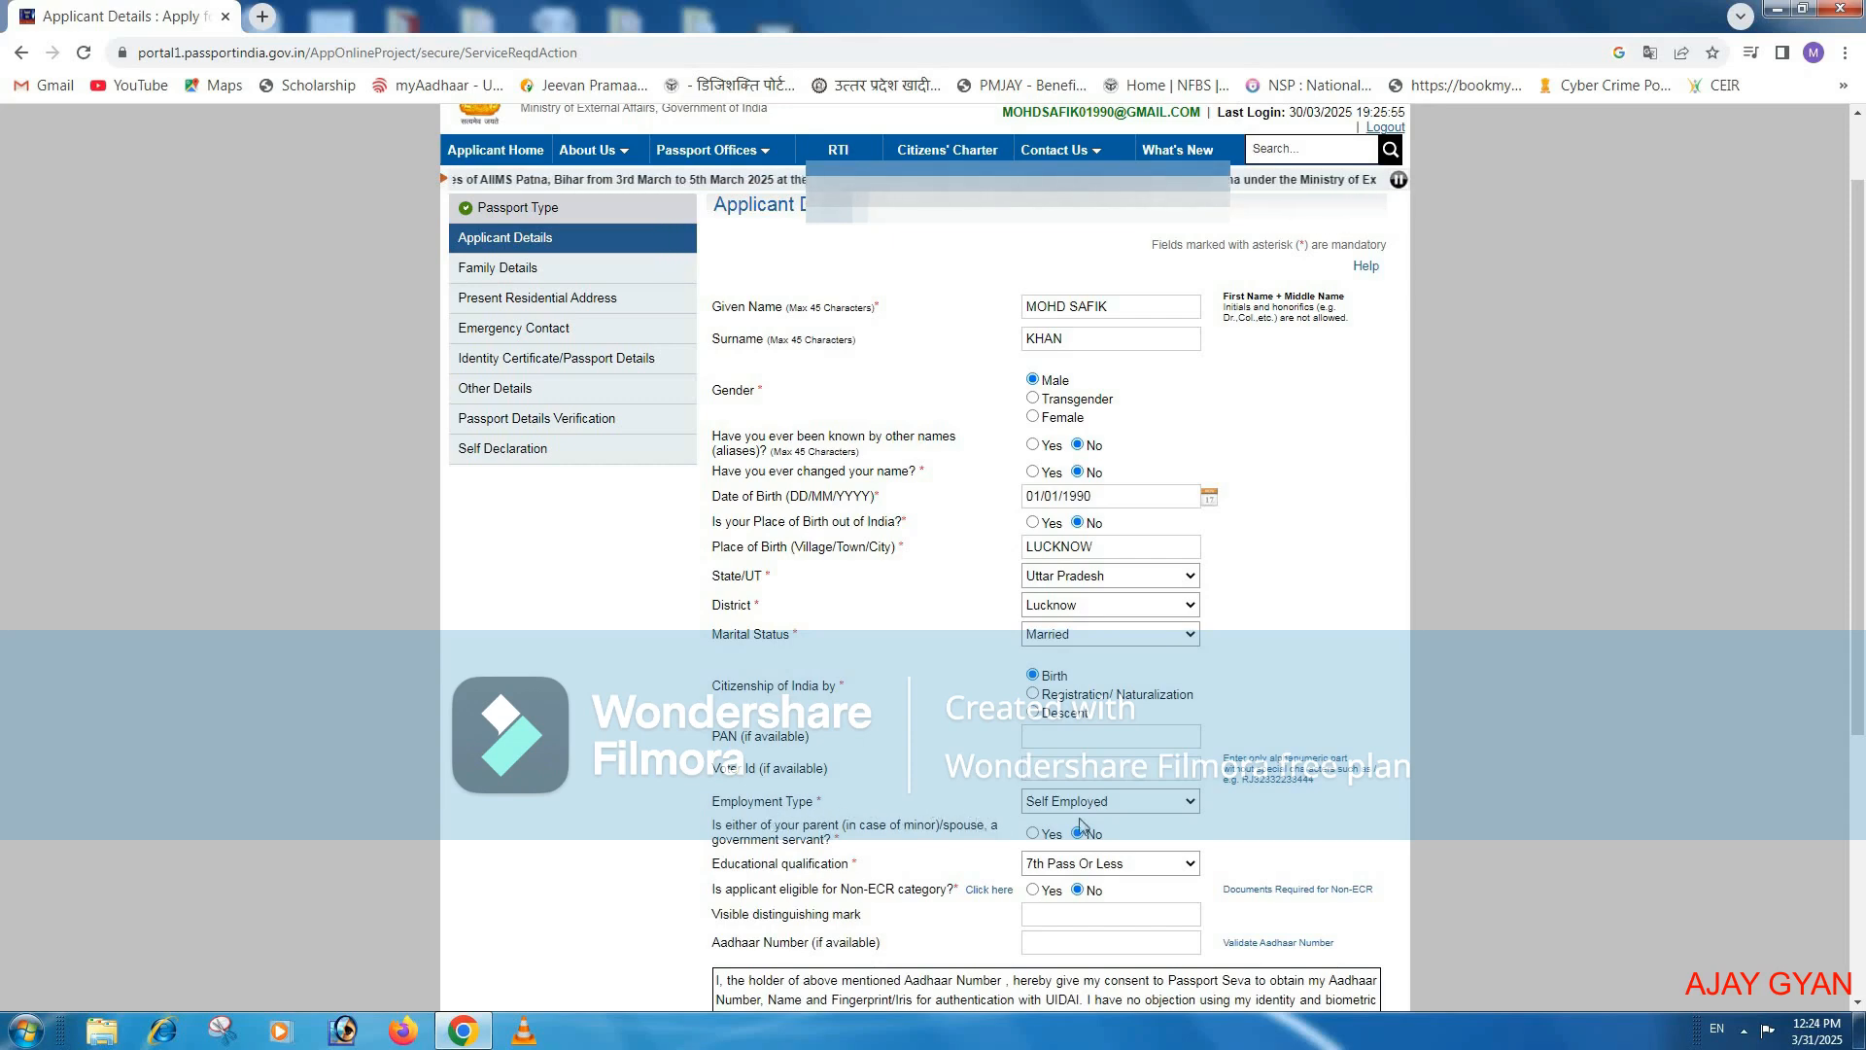
{"action": "left_click", "coordinate": [1161, 805]}
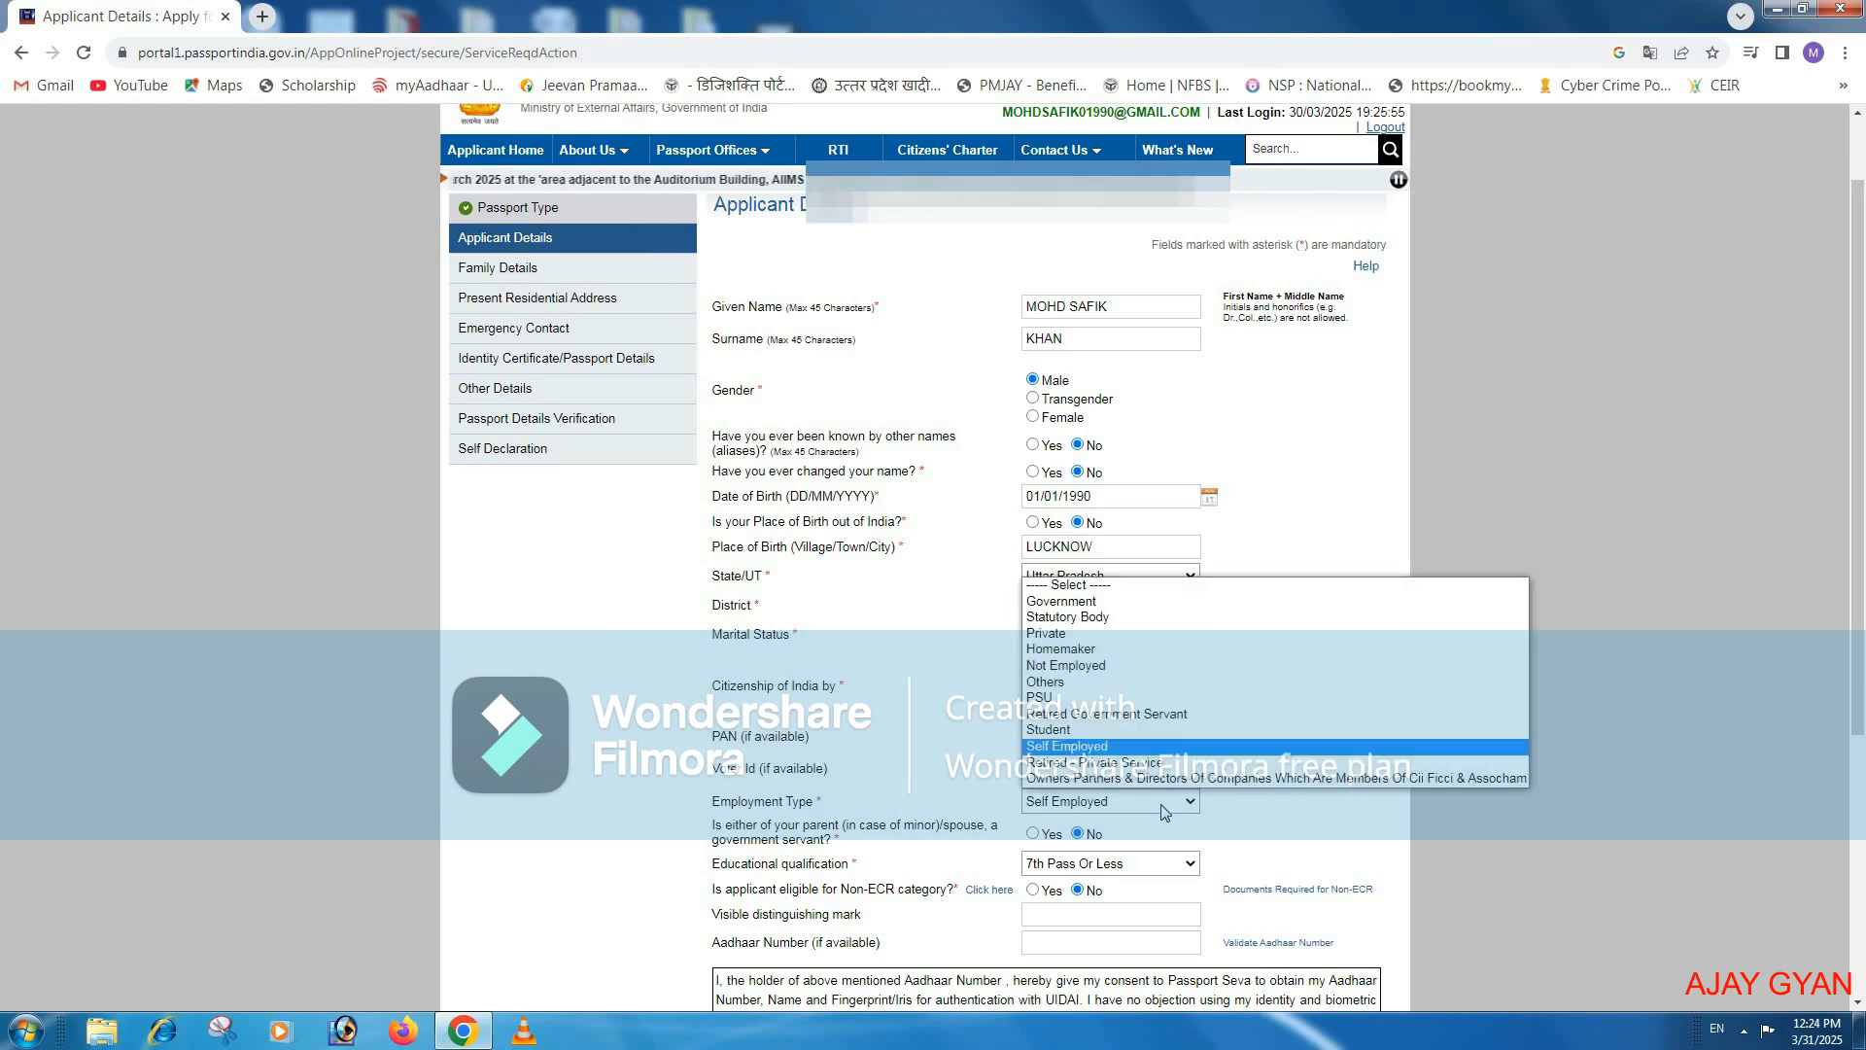
{"action": "left_click", "coordinate": [1163, 812]}
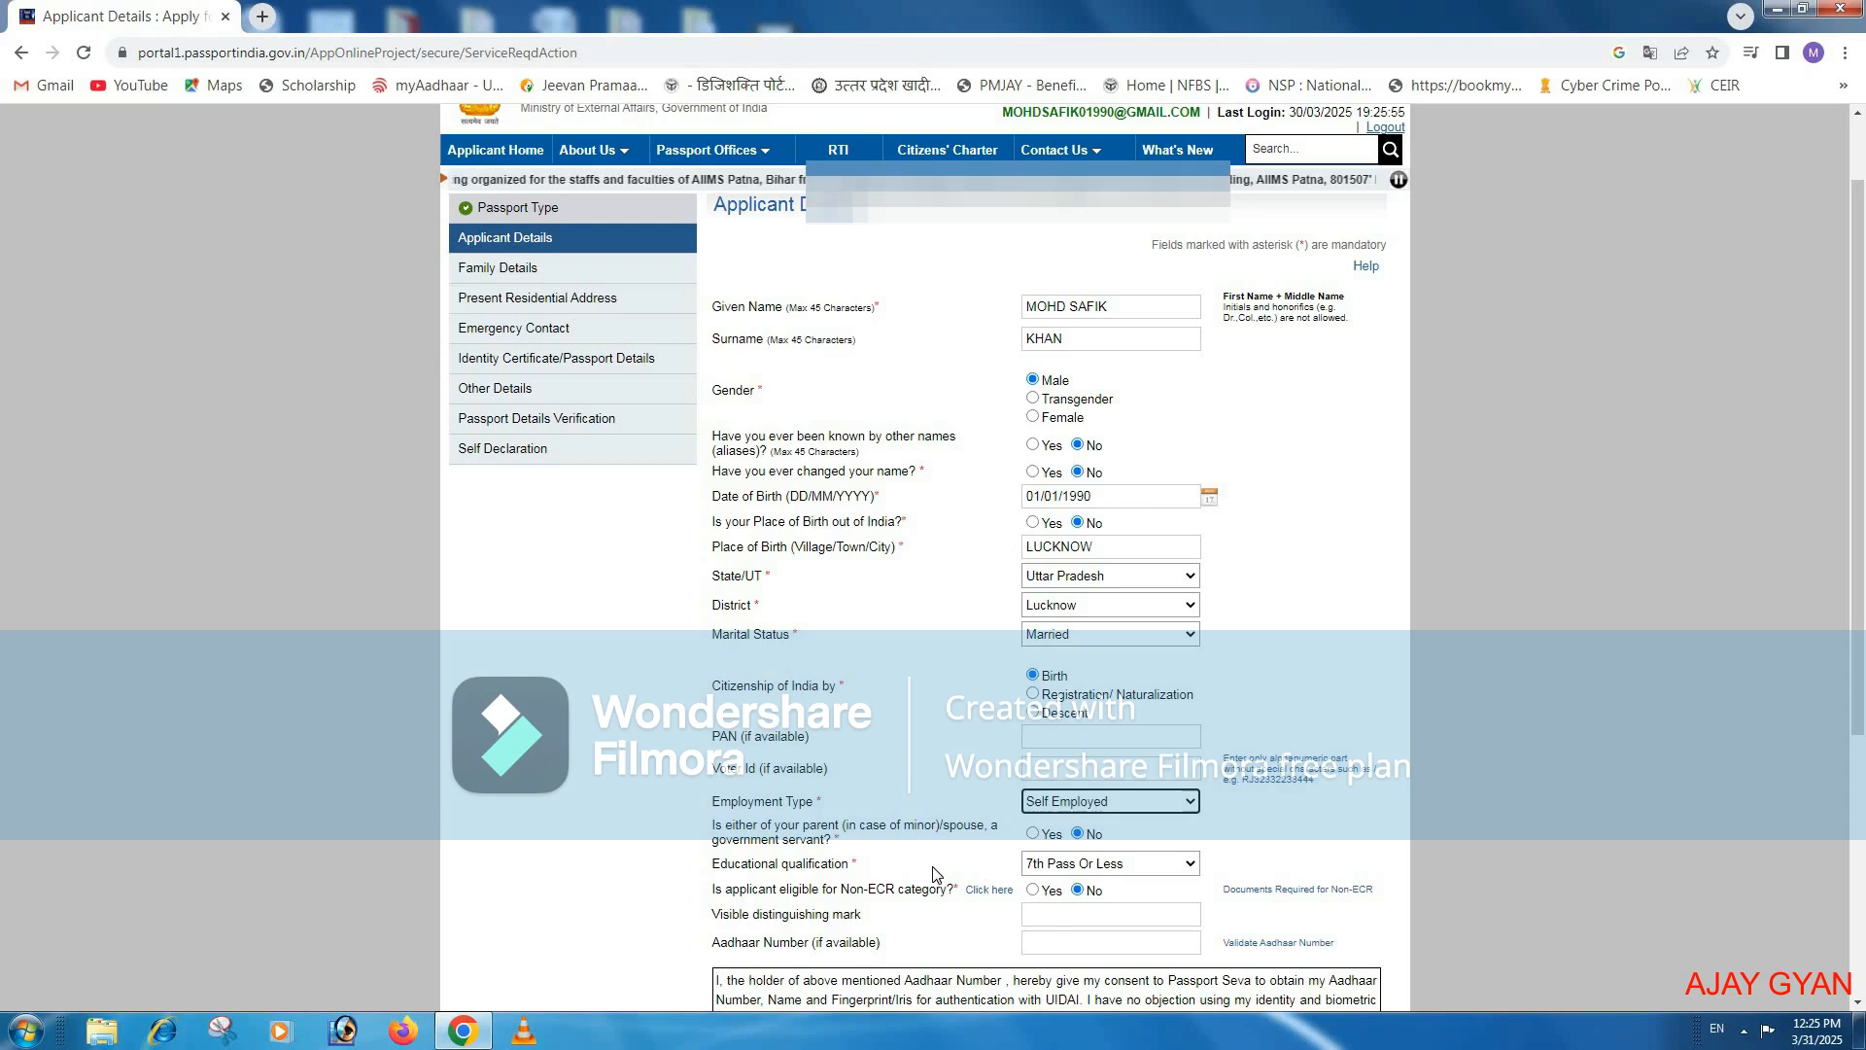
Step: Choose 7th Pass Or Less as the applicant's educational qualification in the Applicant Details form
{"action": "left_click", "coordinate": [1148, 872]}
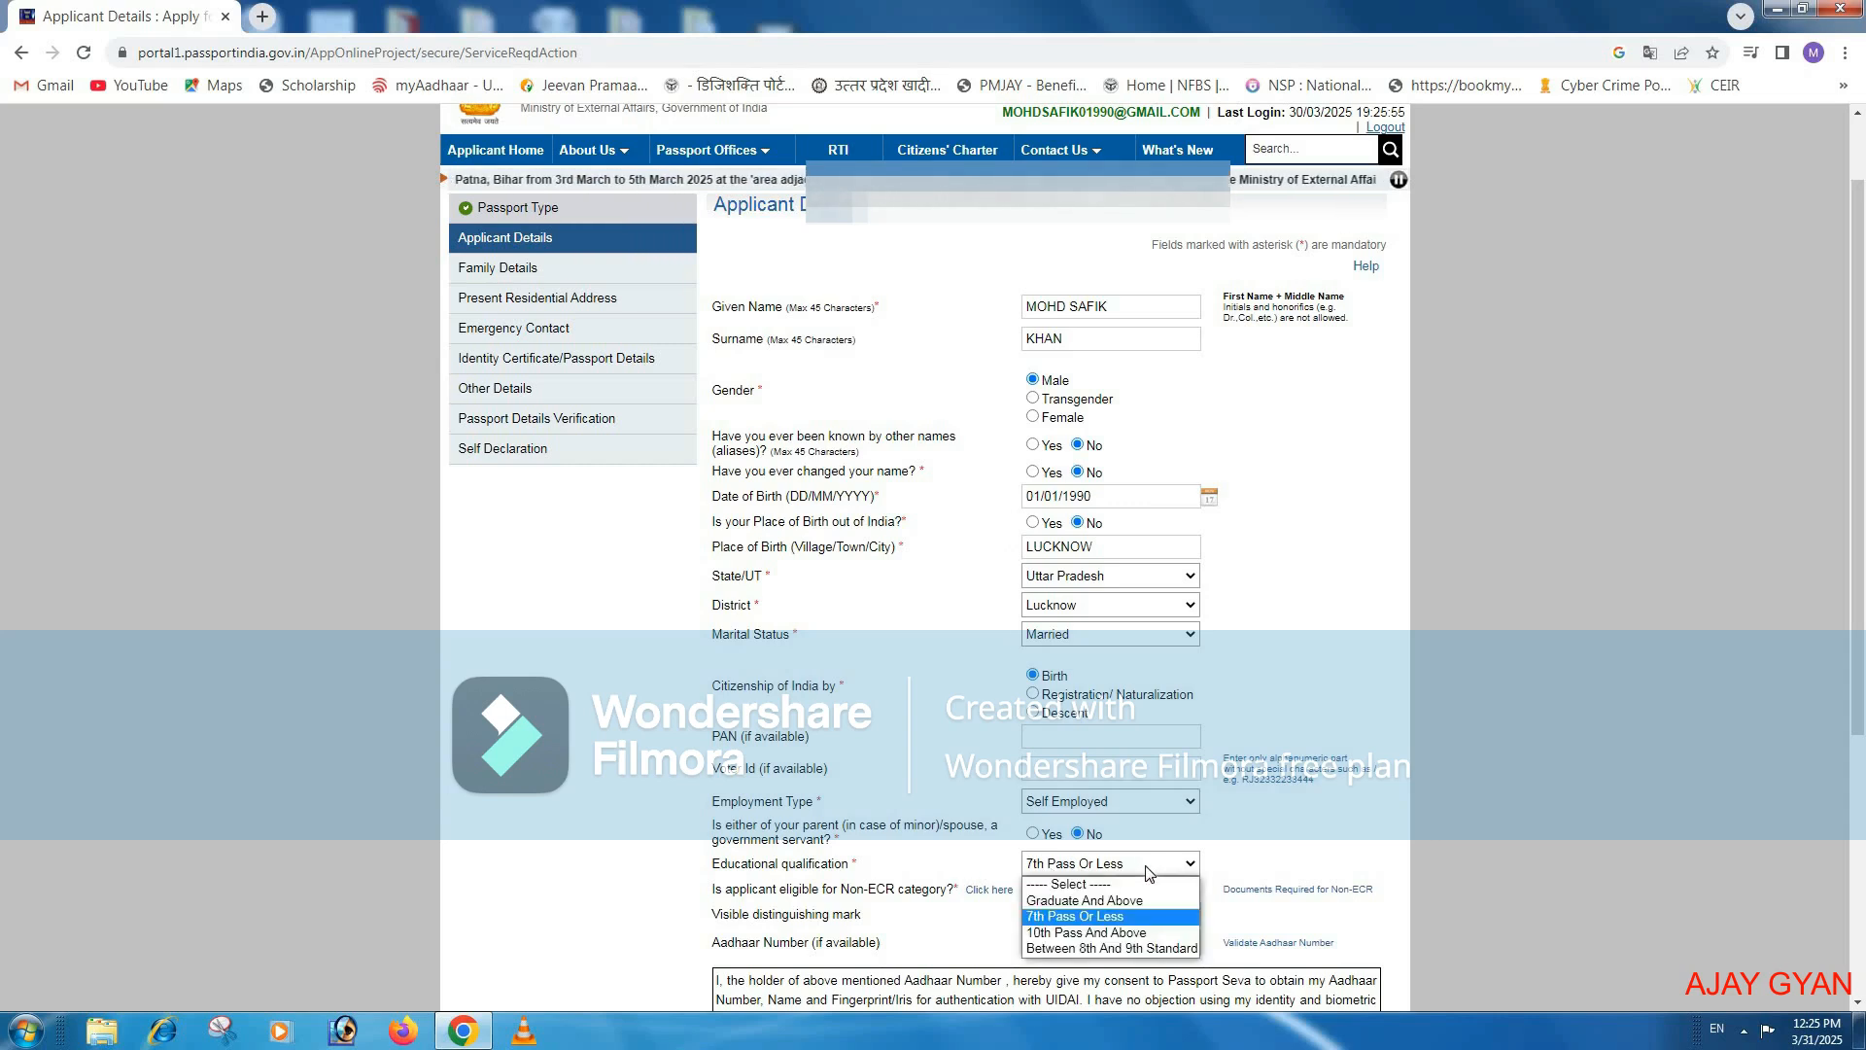
{"action": "left_click", "coordinate": [1133, 917]}
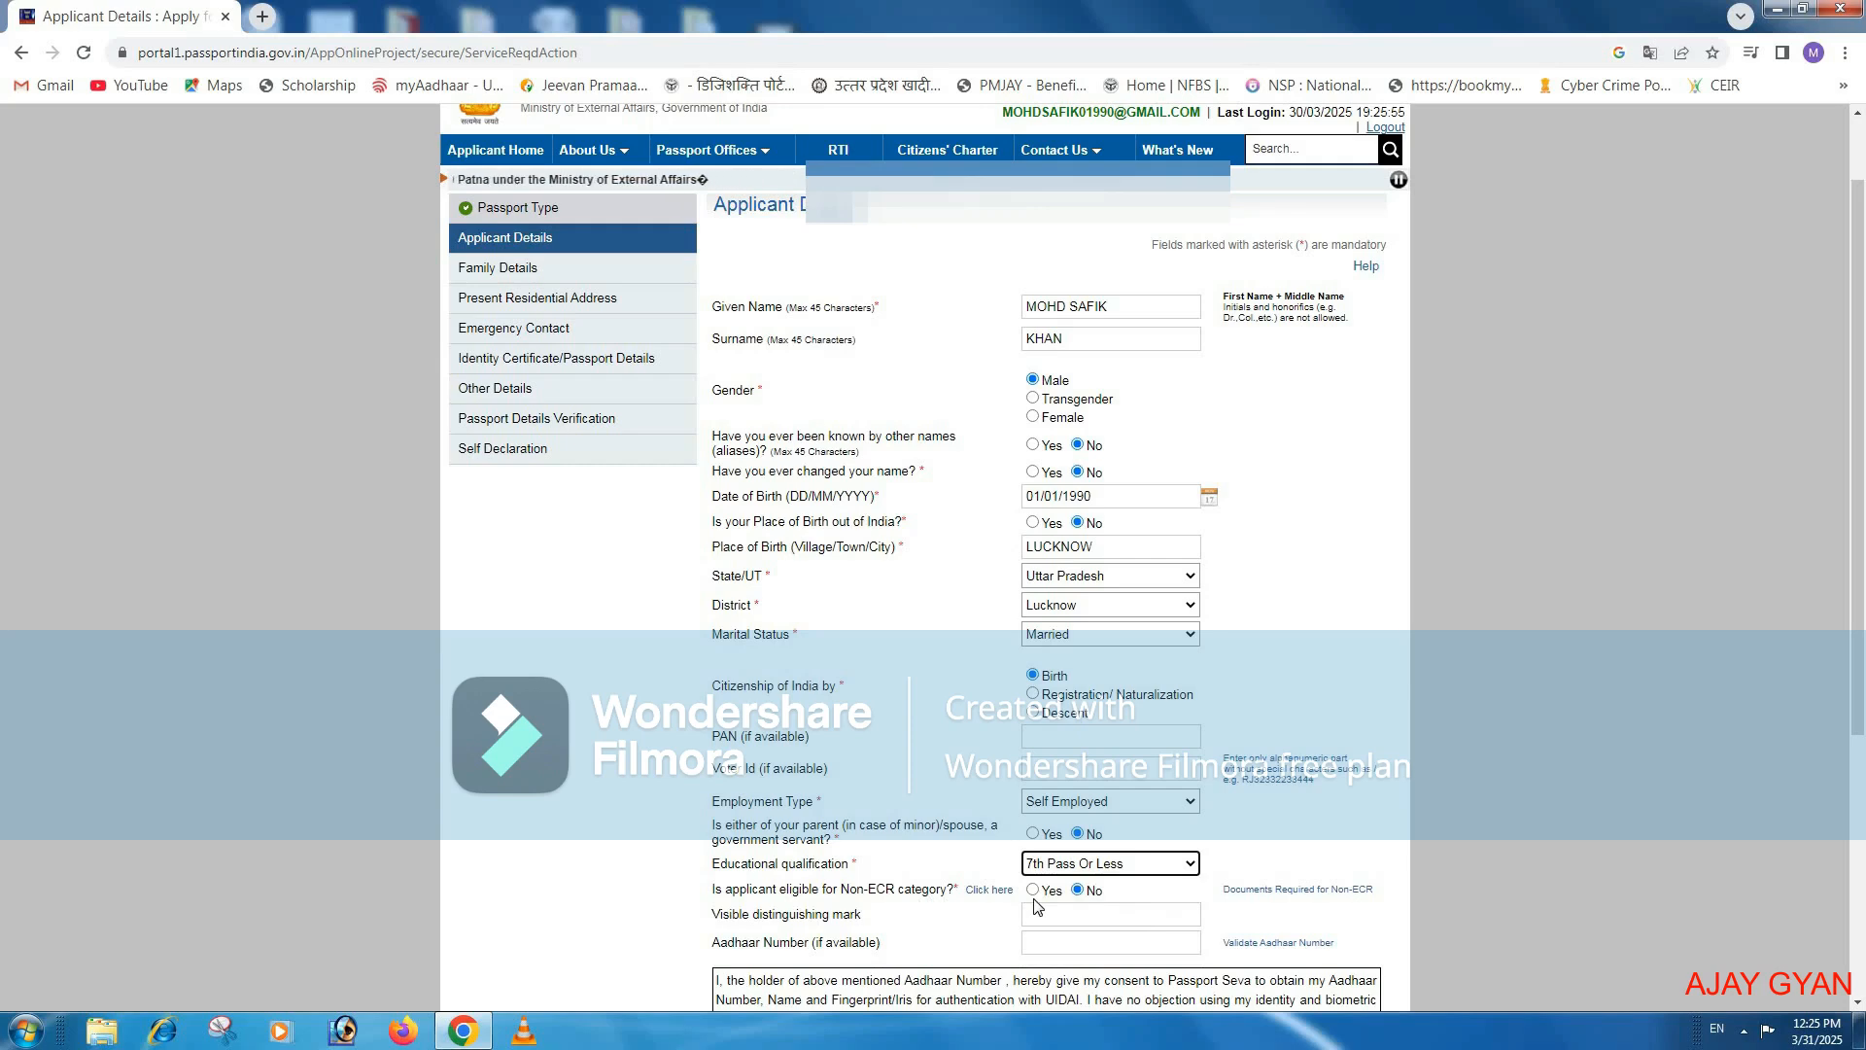
{"action": "scroll", "coordinate": [1125, 906], "scroll_direction": "down", "scroll_amount": 1}
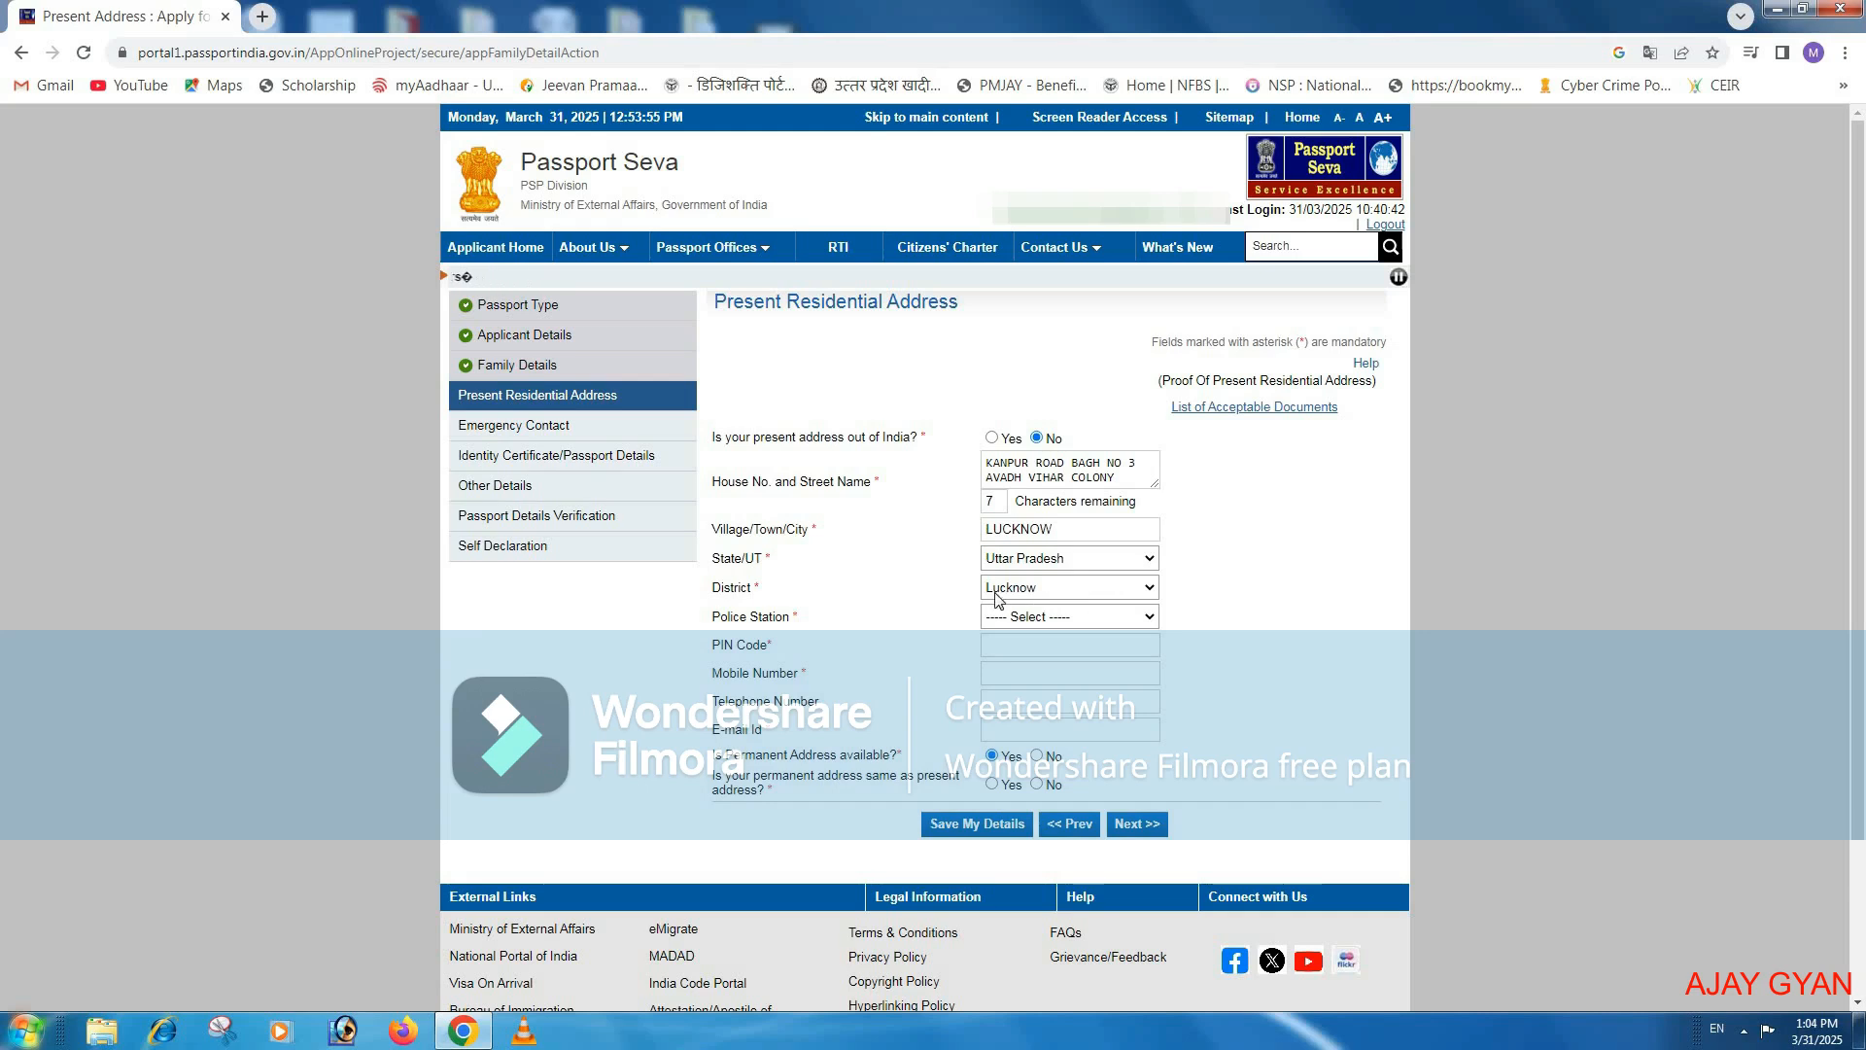
Step: Complete the Present Residential Address form, mark the permanent address as the same as the present one, and agree to Passport Seva SMS updates
{"action": "left_click", "coordinate": [1102, 620]}
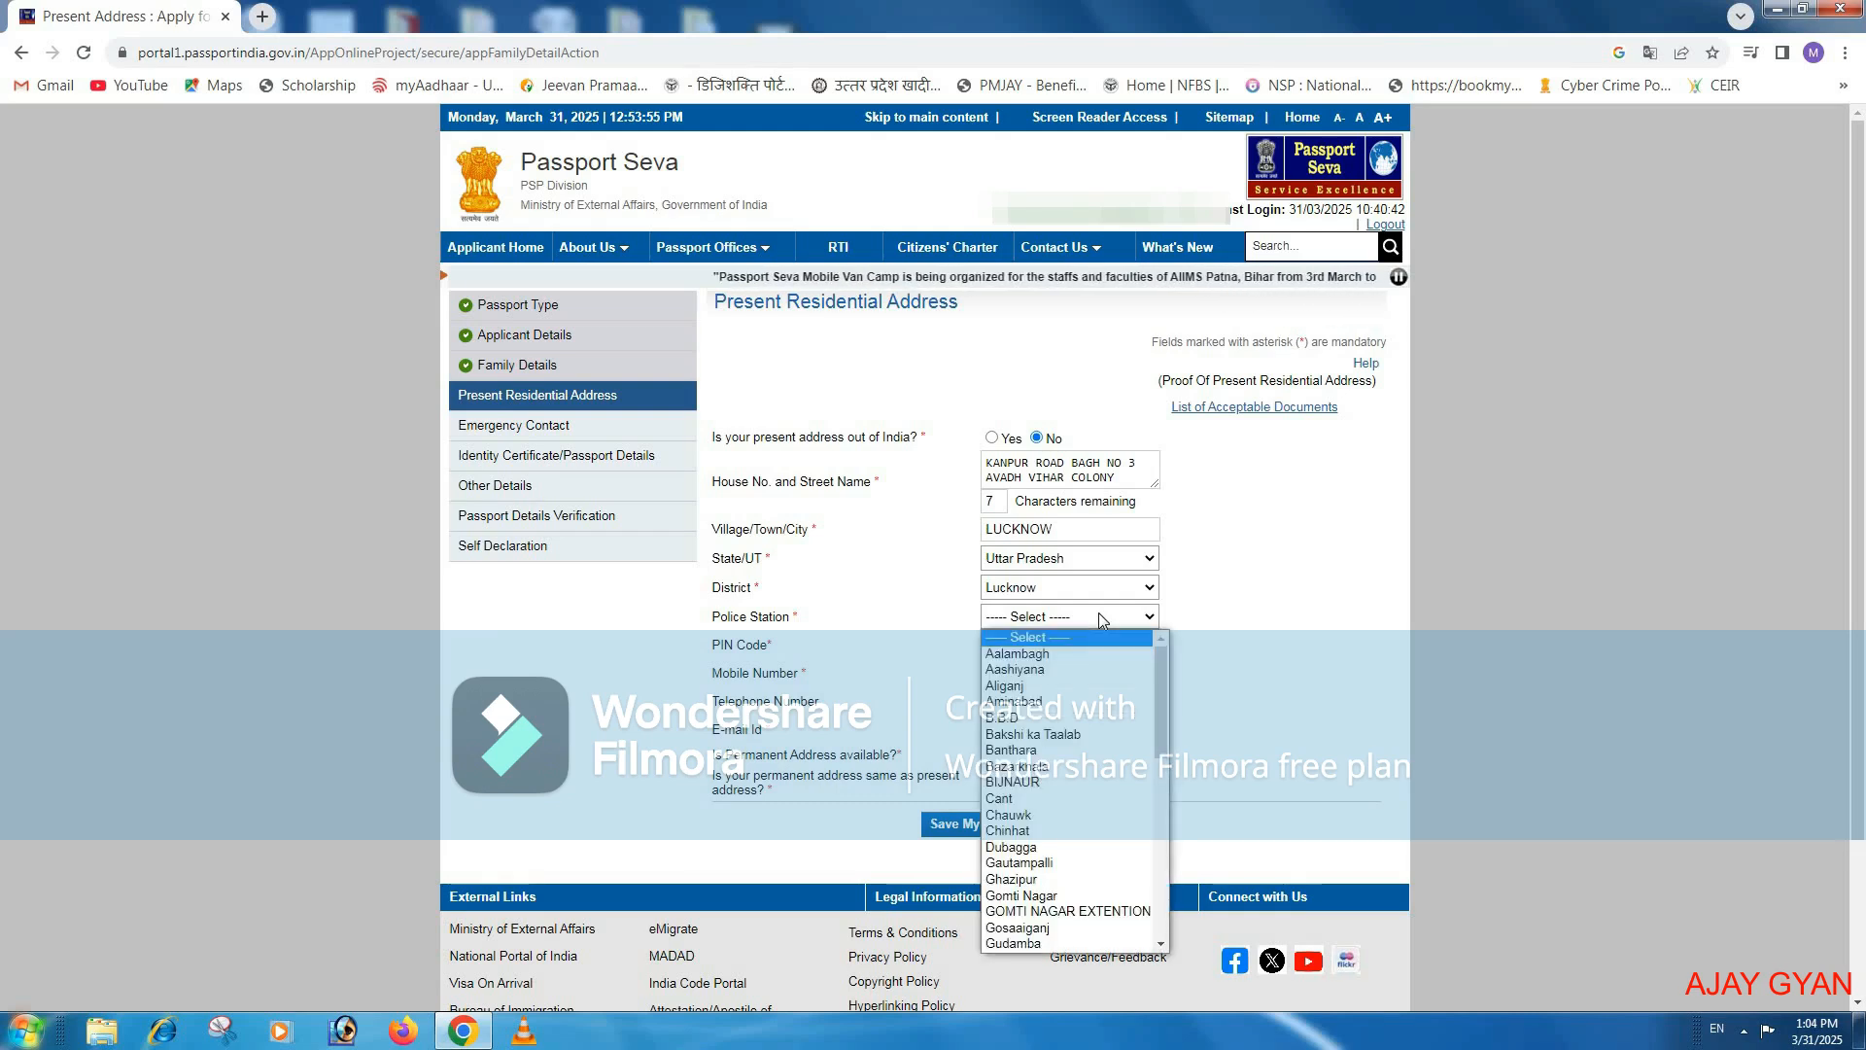
{"action": "left_click", "coordinate": [1099, 618]}
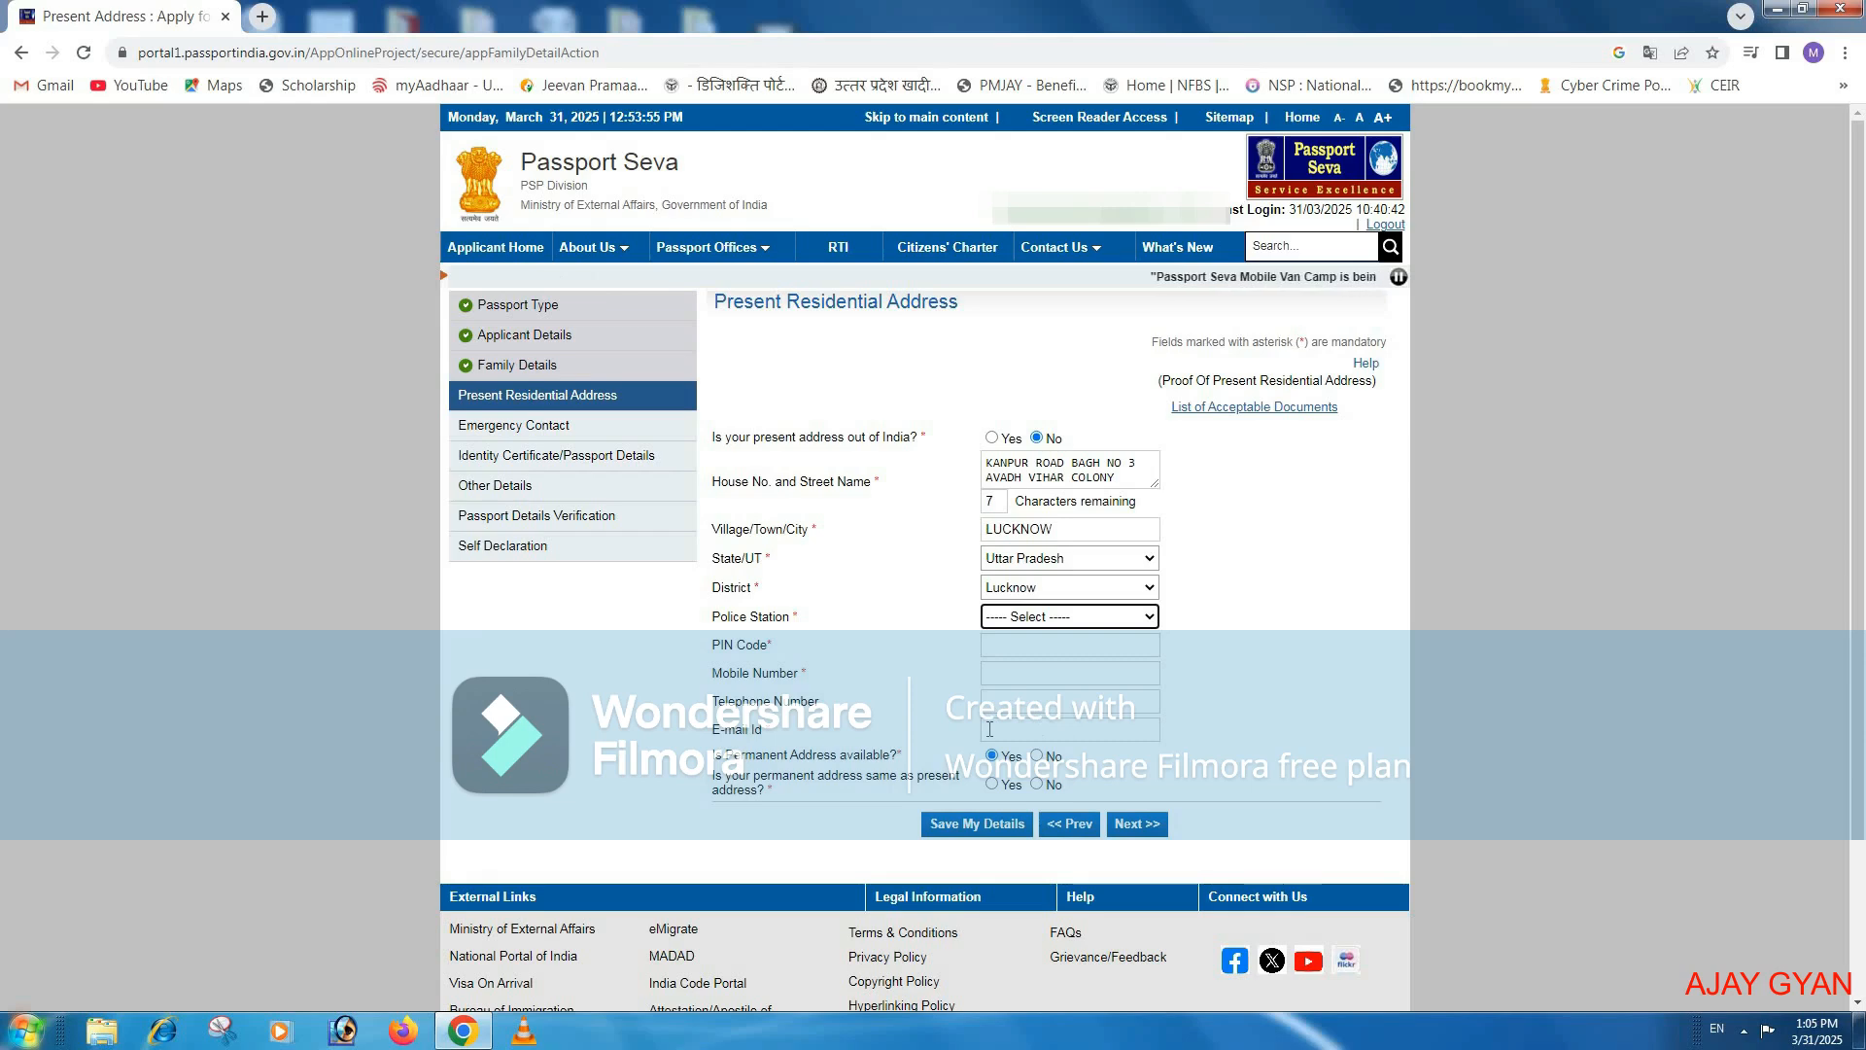
{"action": "left_click", "coordinate": [1114, 729]}
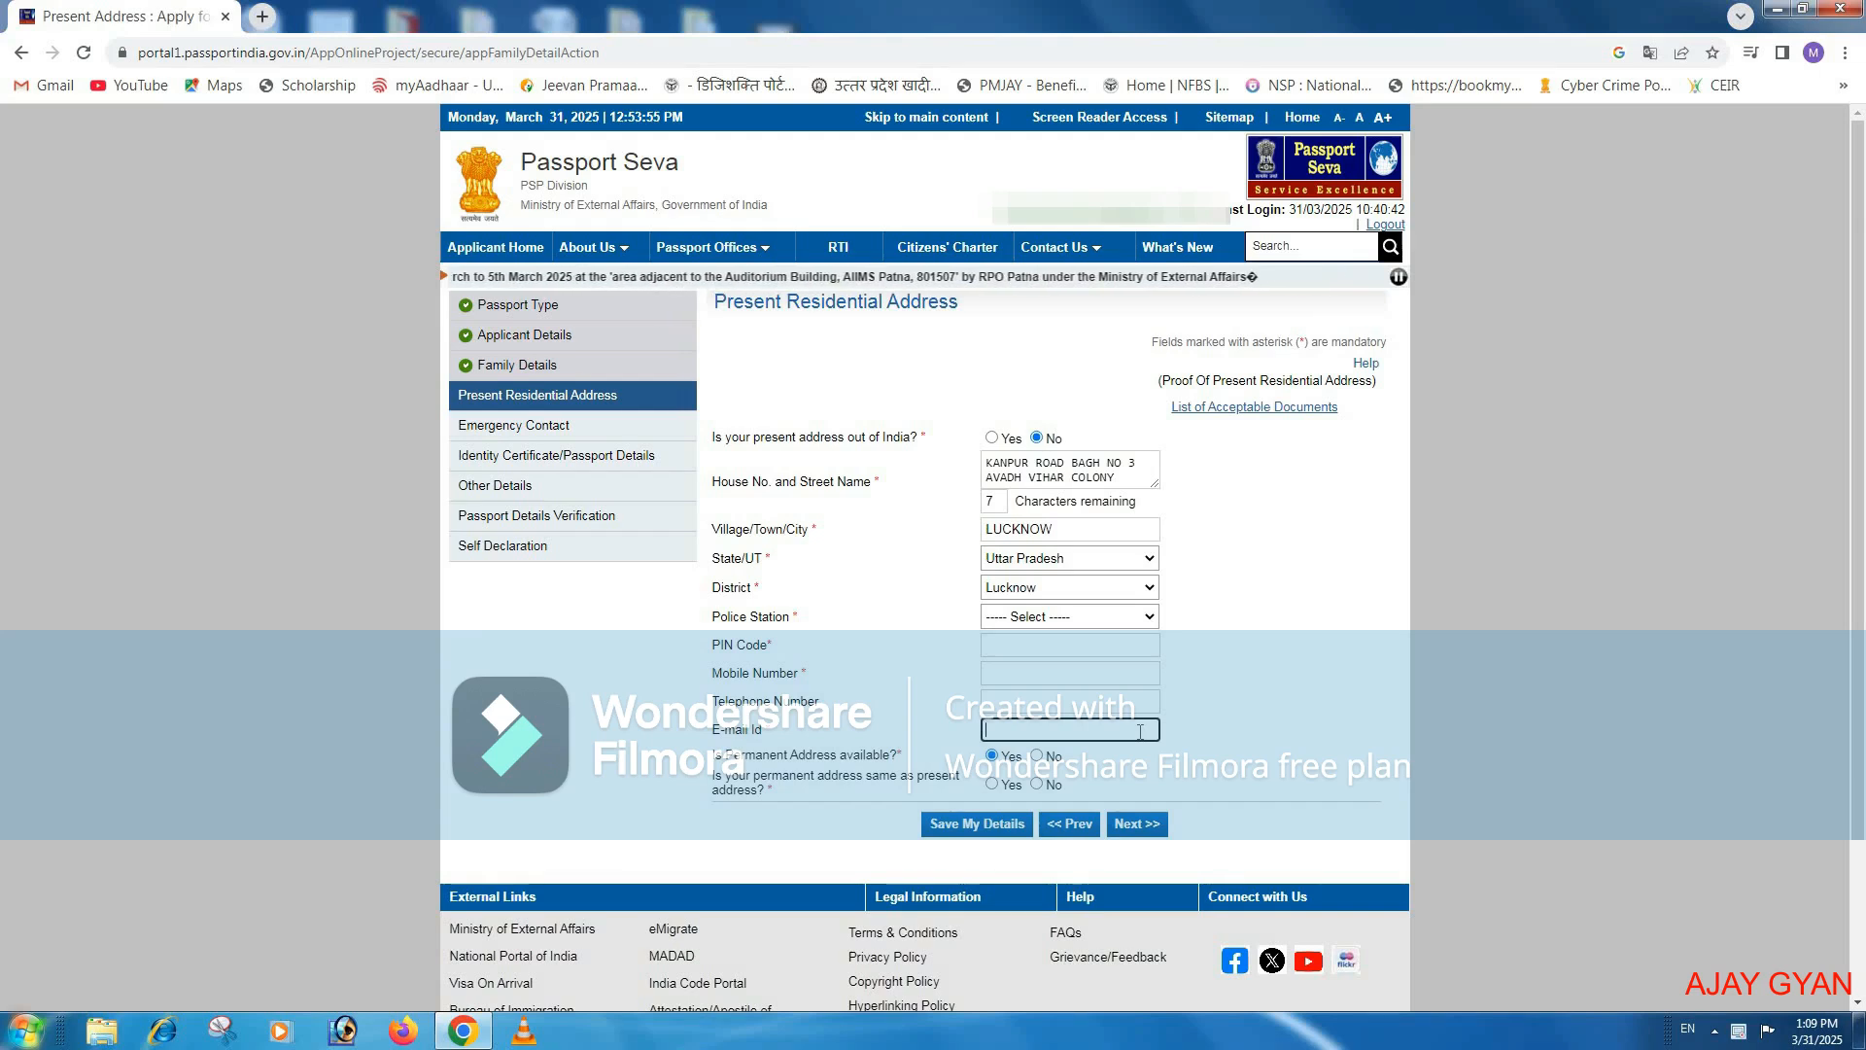
{"action": "left_click", "coordinate": [1126, 764]}
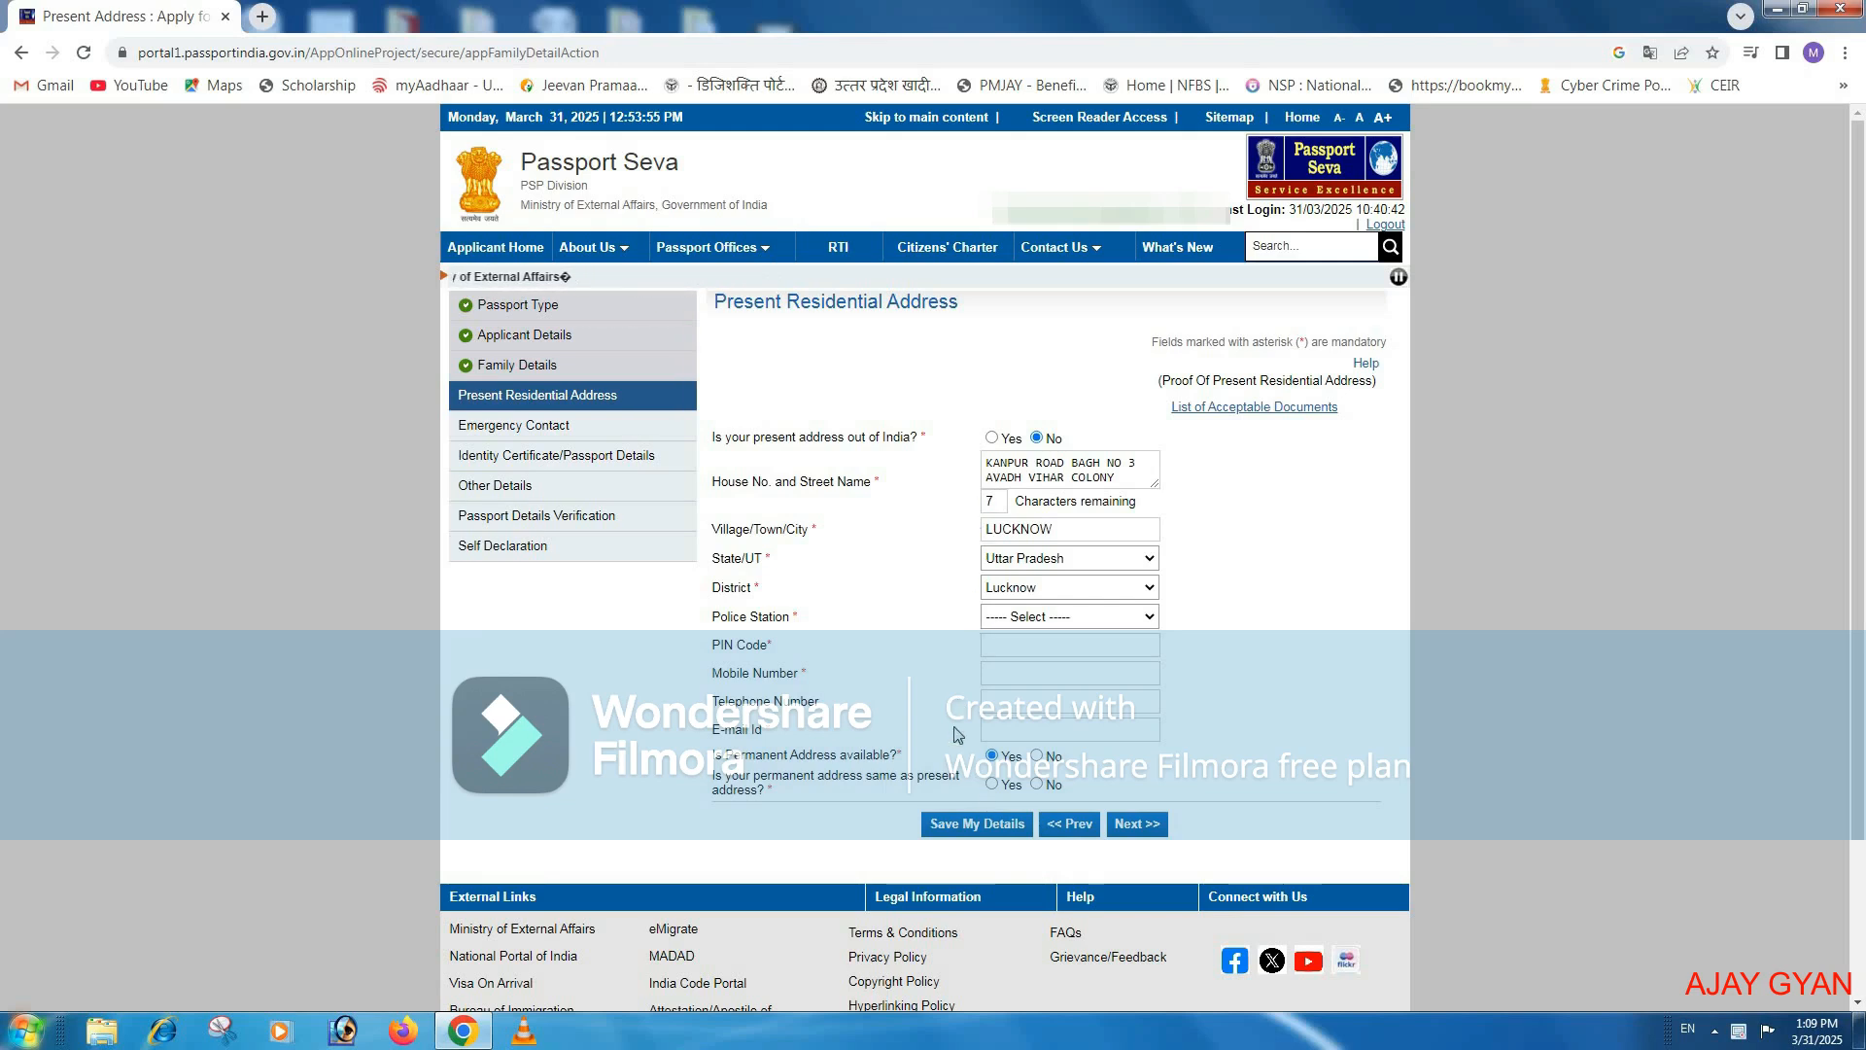
{"action": "left_click", "coordinate": [992, 784]}
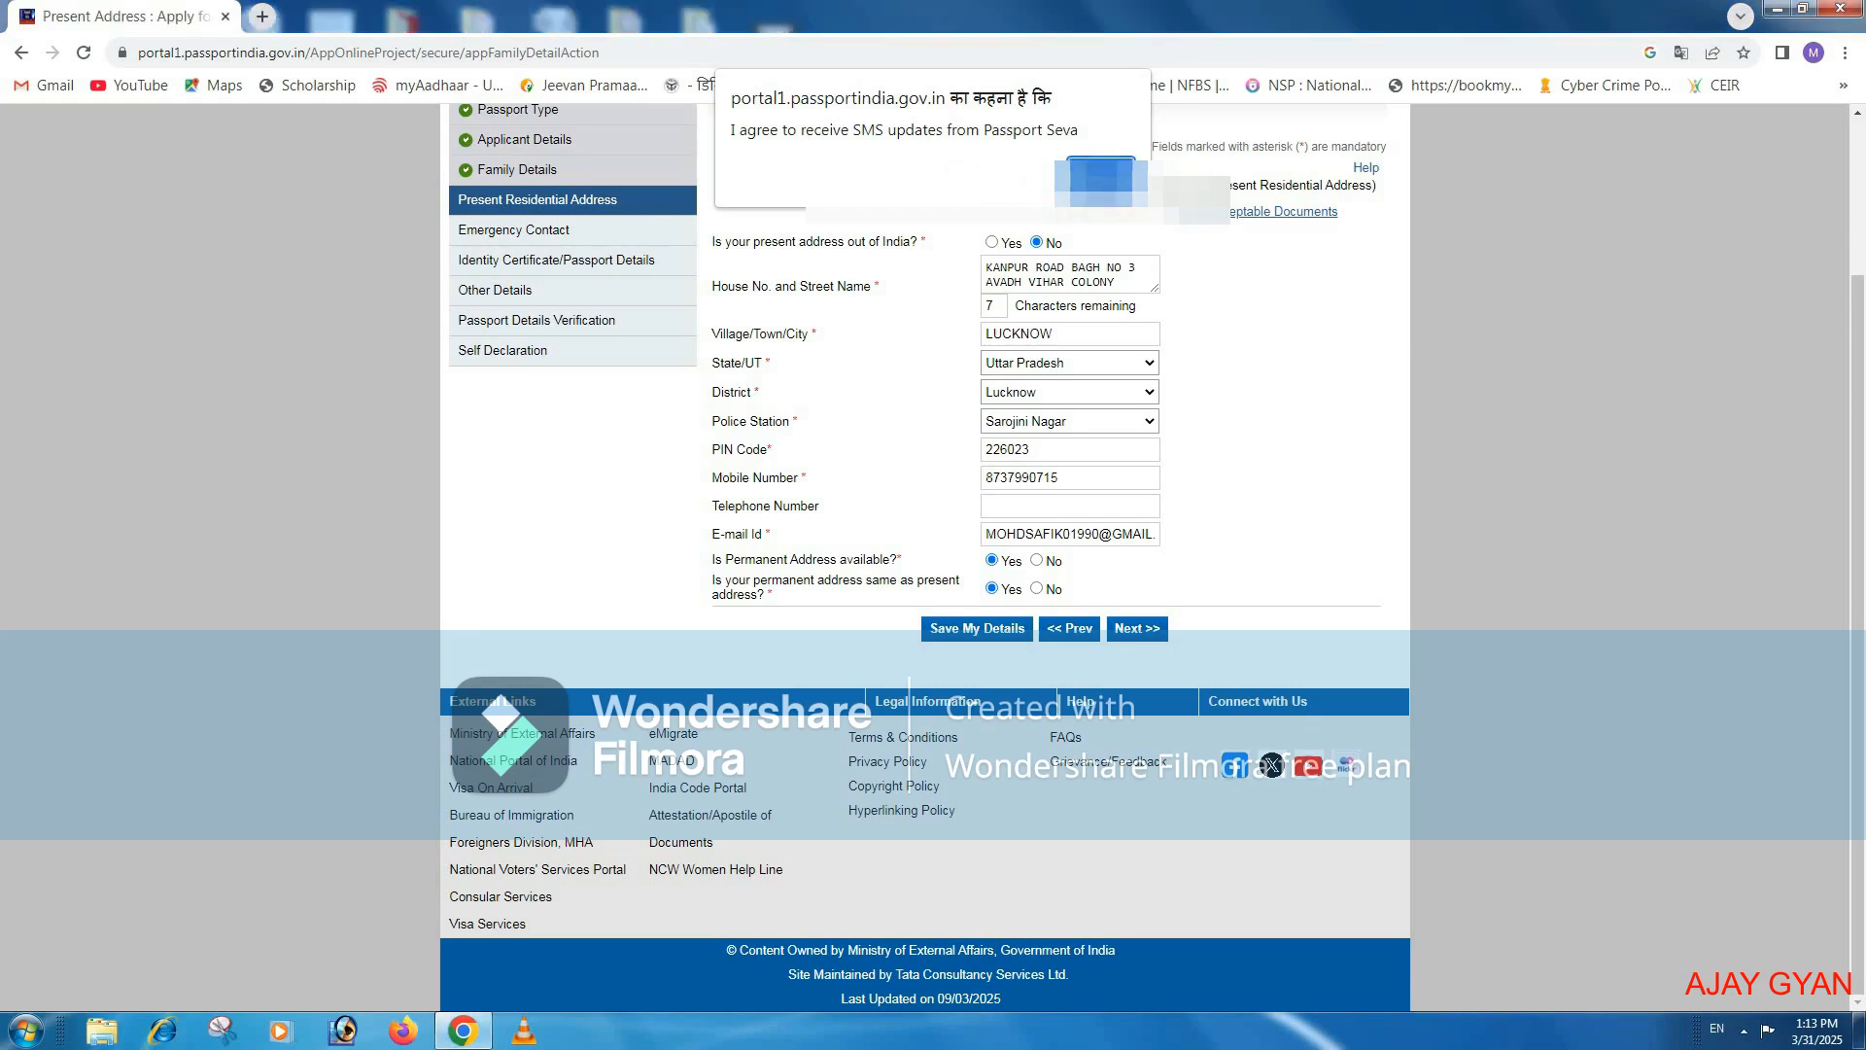
{"action": "key", "text": "Return"}
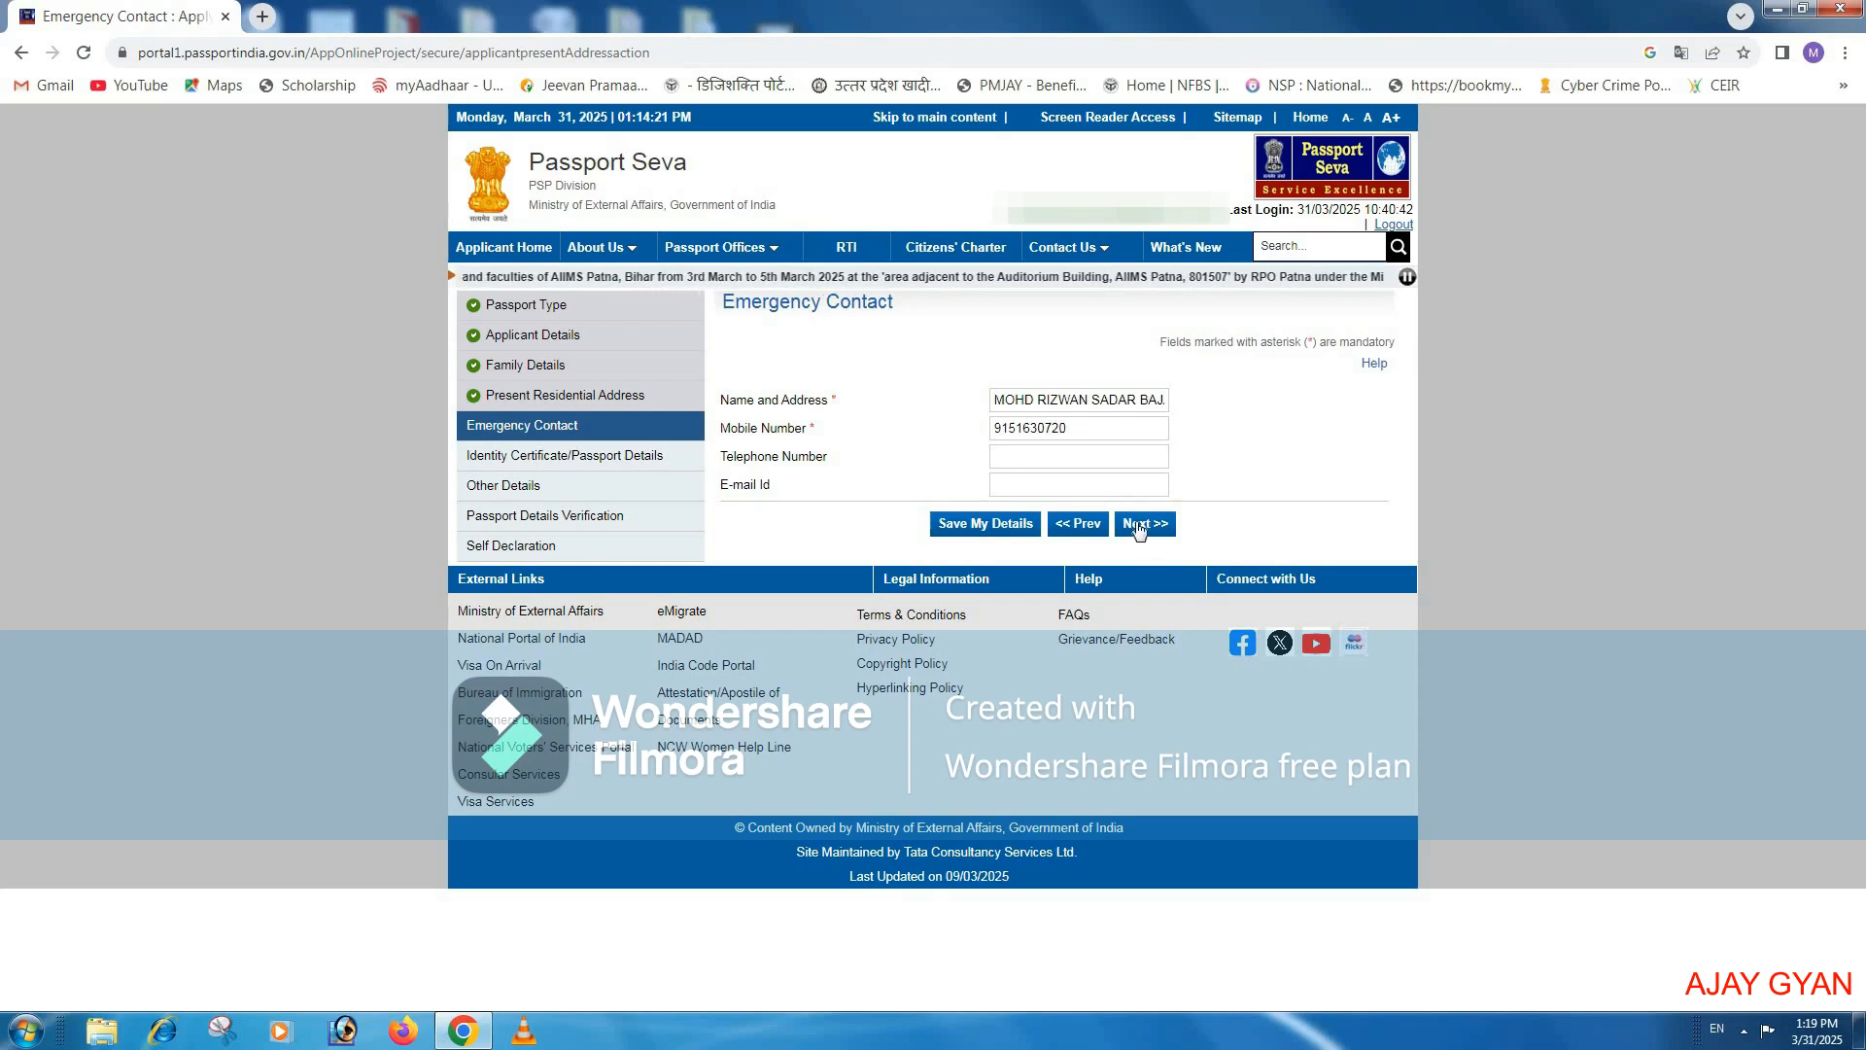
Step: Proceed through the Emergency Contact, Identity Certificate/Passport Details and Other Details forms and review the Passport Details Verification page
{"action": "left_click", "coordinate": [1143, 526]}
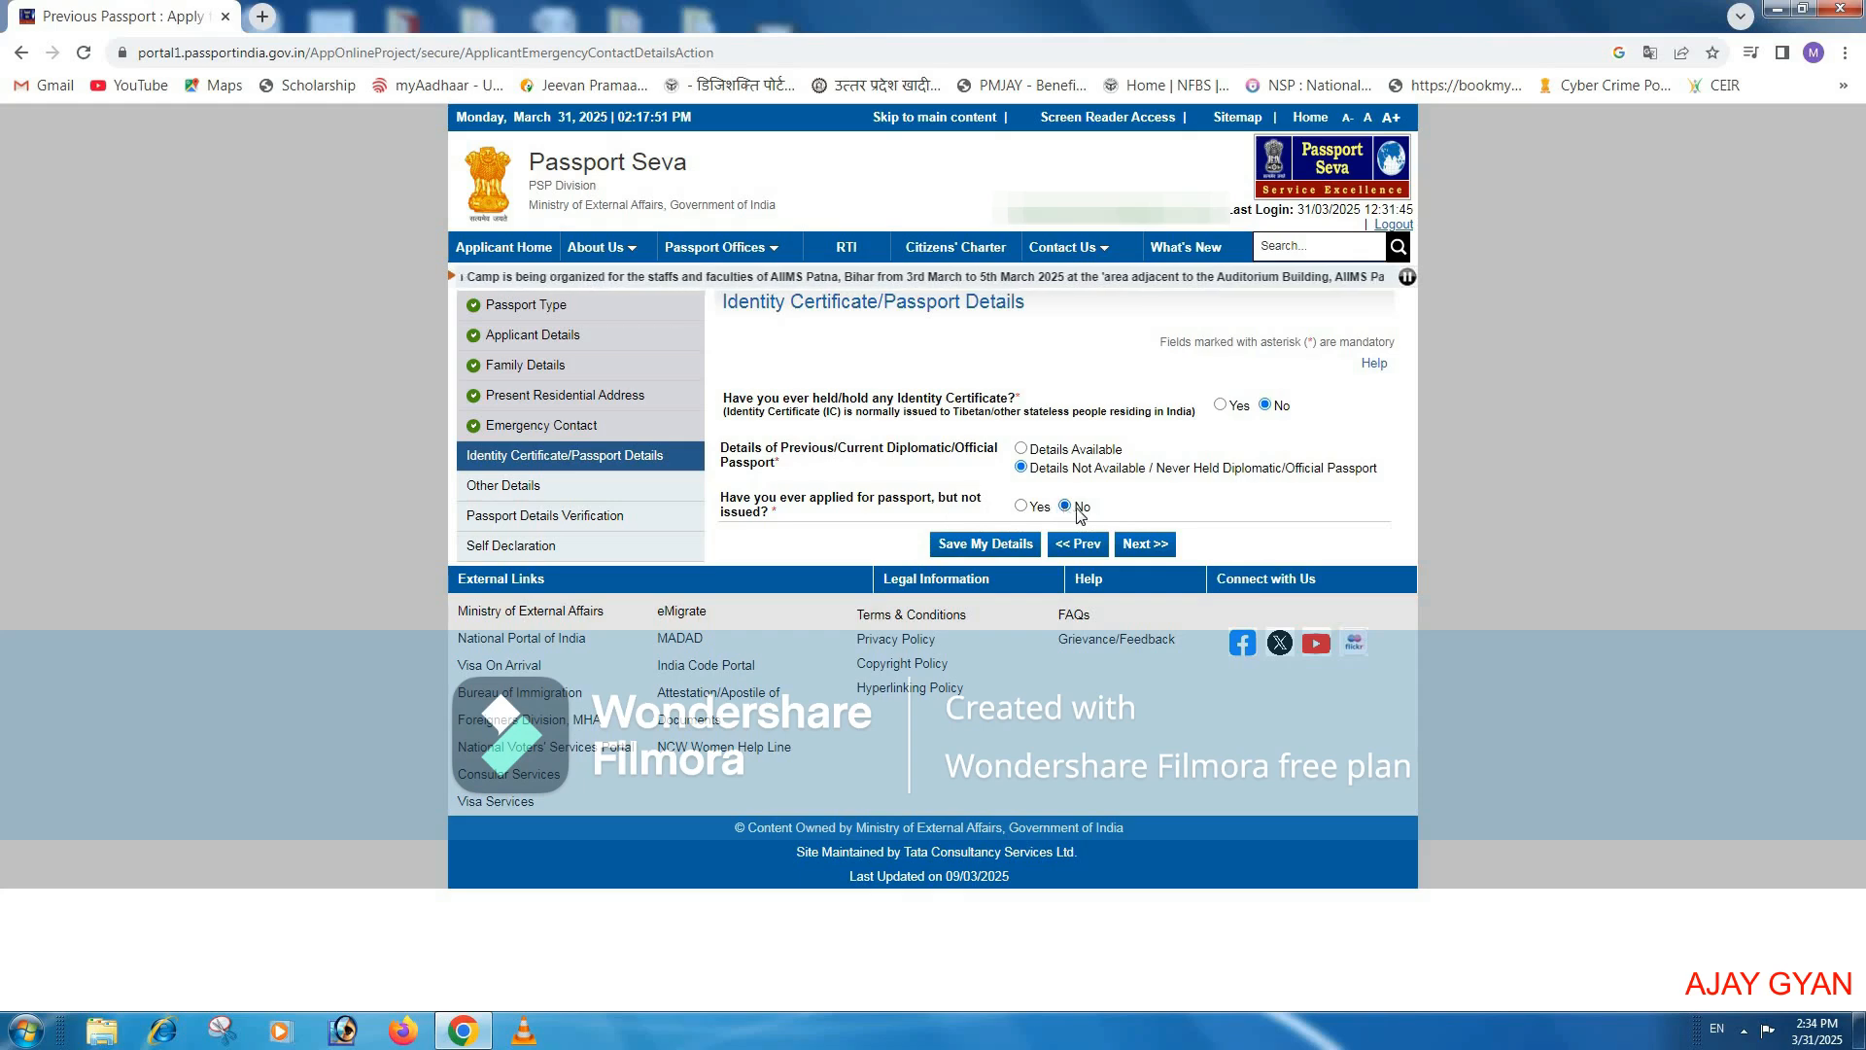
{"action": "left_click", "coordinate": [1144, 544]}
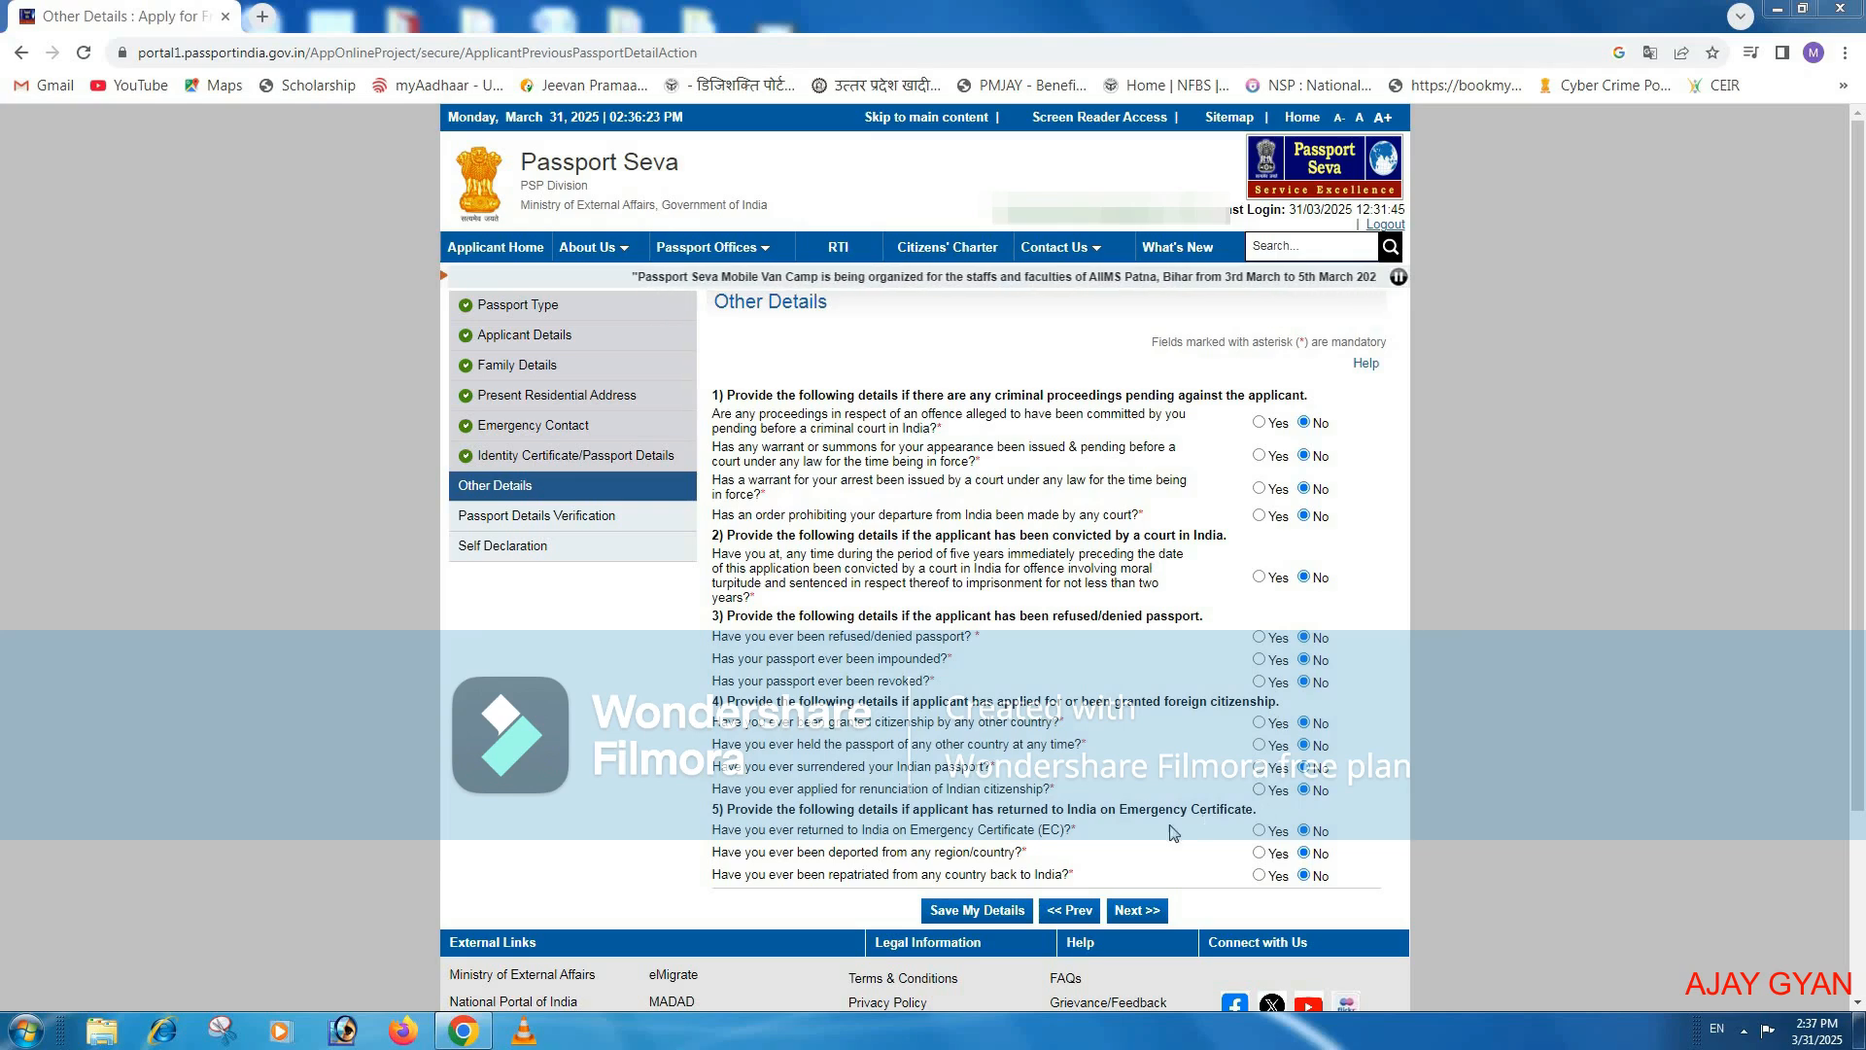
{"action": "left_click", "coordinate": [1136, 914]}
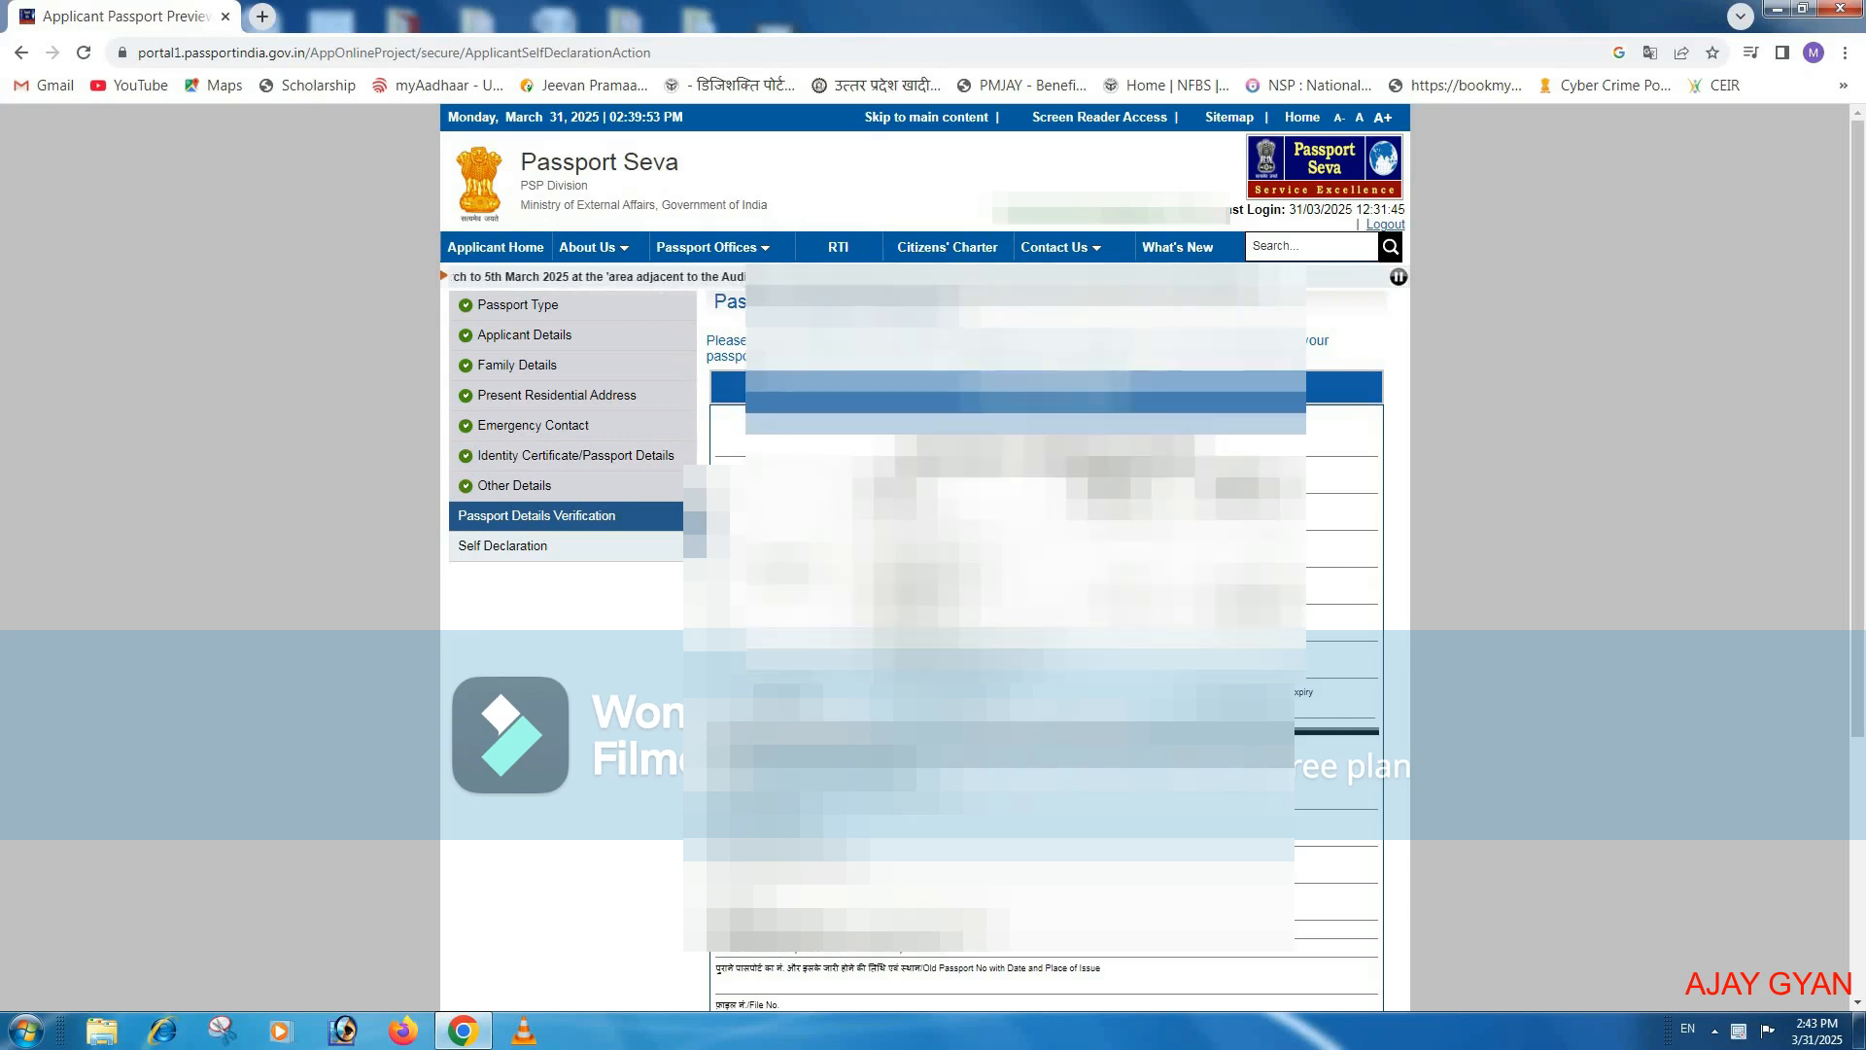
{"action": "scroll", "coordinate": [923, 559], "scroll_direction": "down", "scroll_amount": 2}
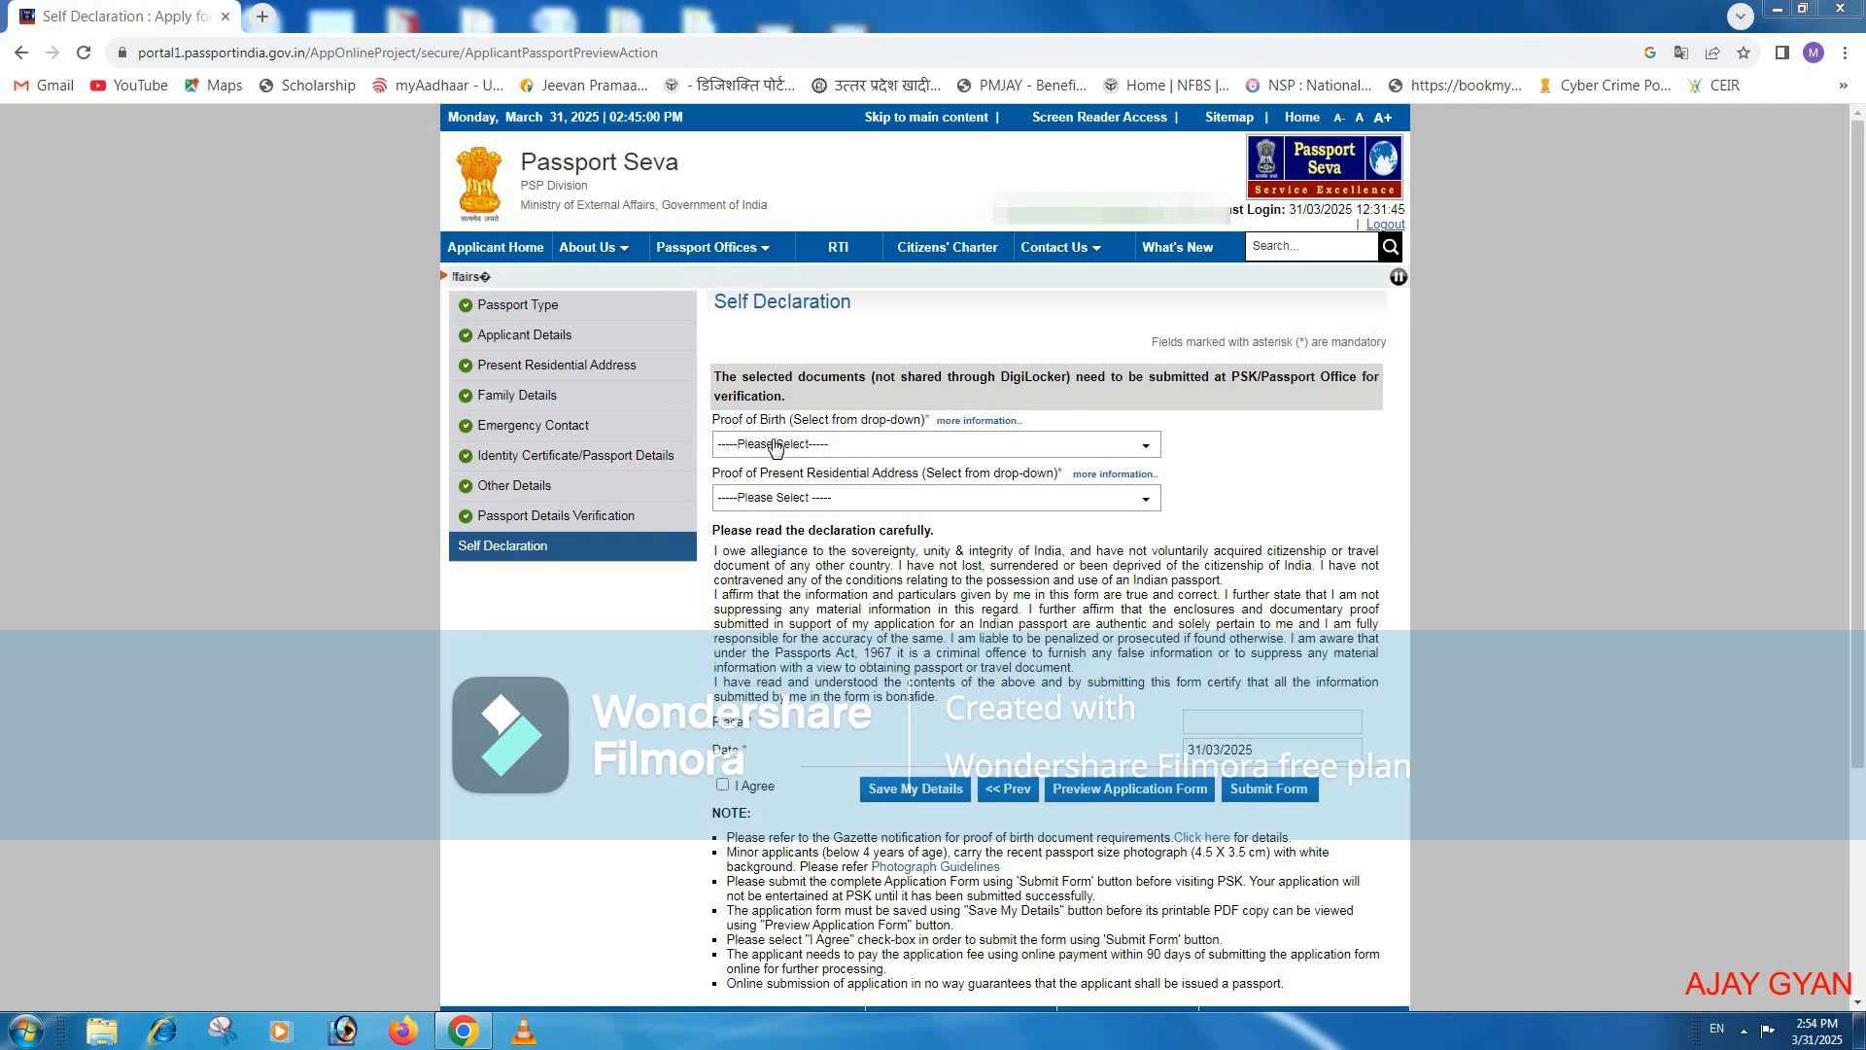
Step: Examine the document options for Proof of Birth and Proof of Present Residential Address, and preview the application form
{"action": "left_click", "coordinate": [835, 447]}
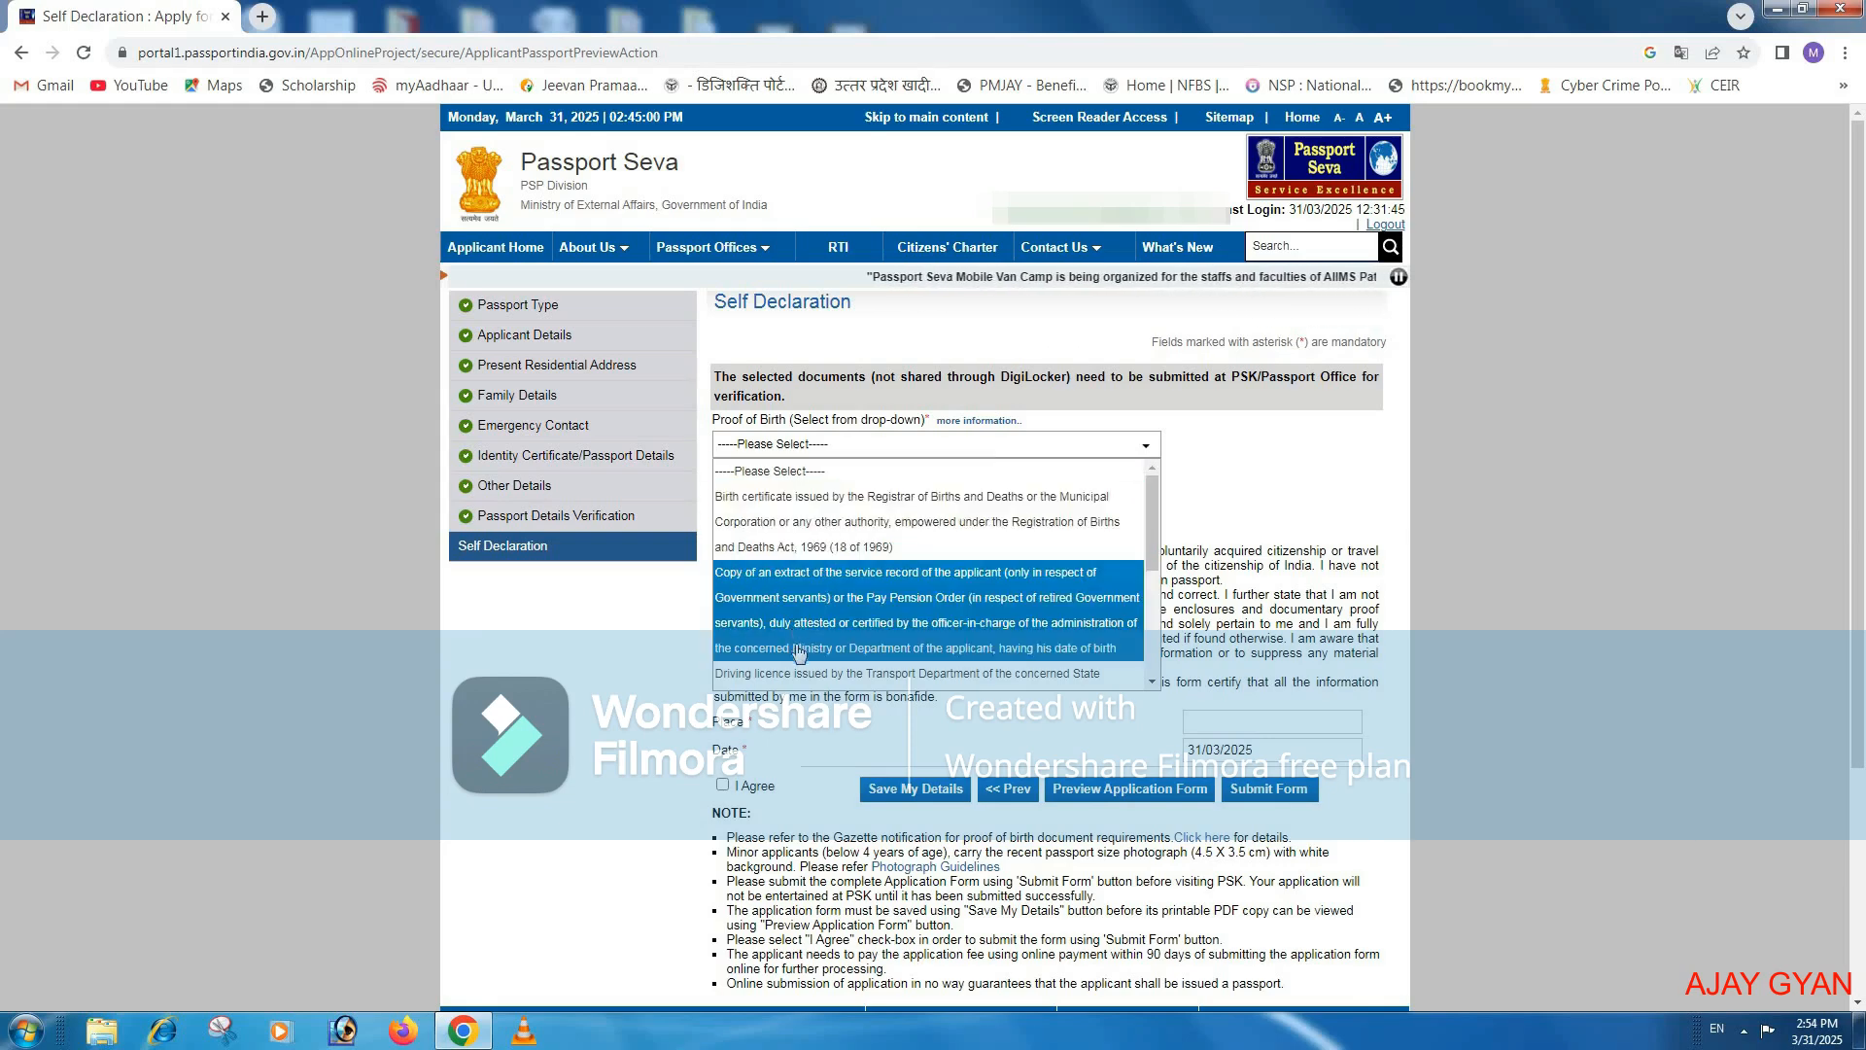
{"action": "left_click", "coordinate": [800, 471]}
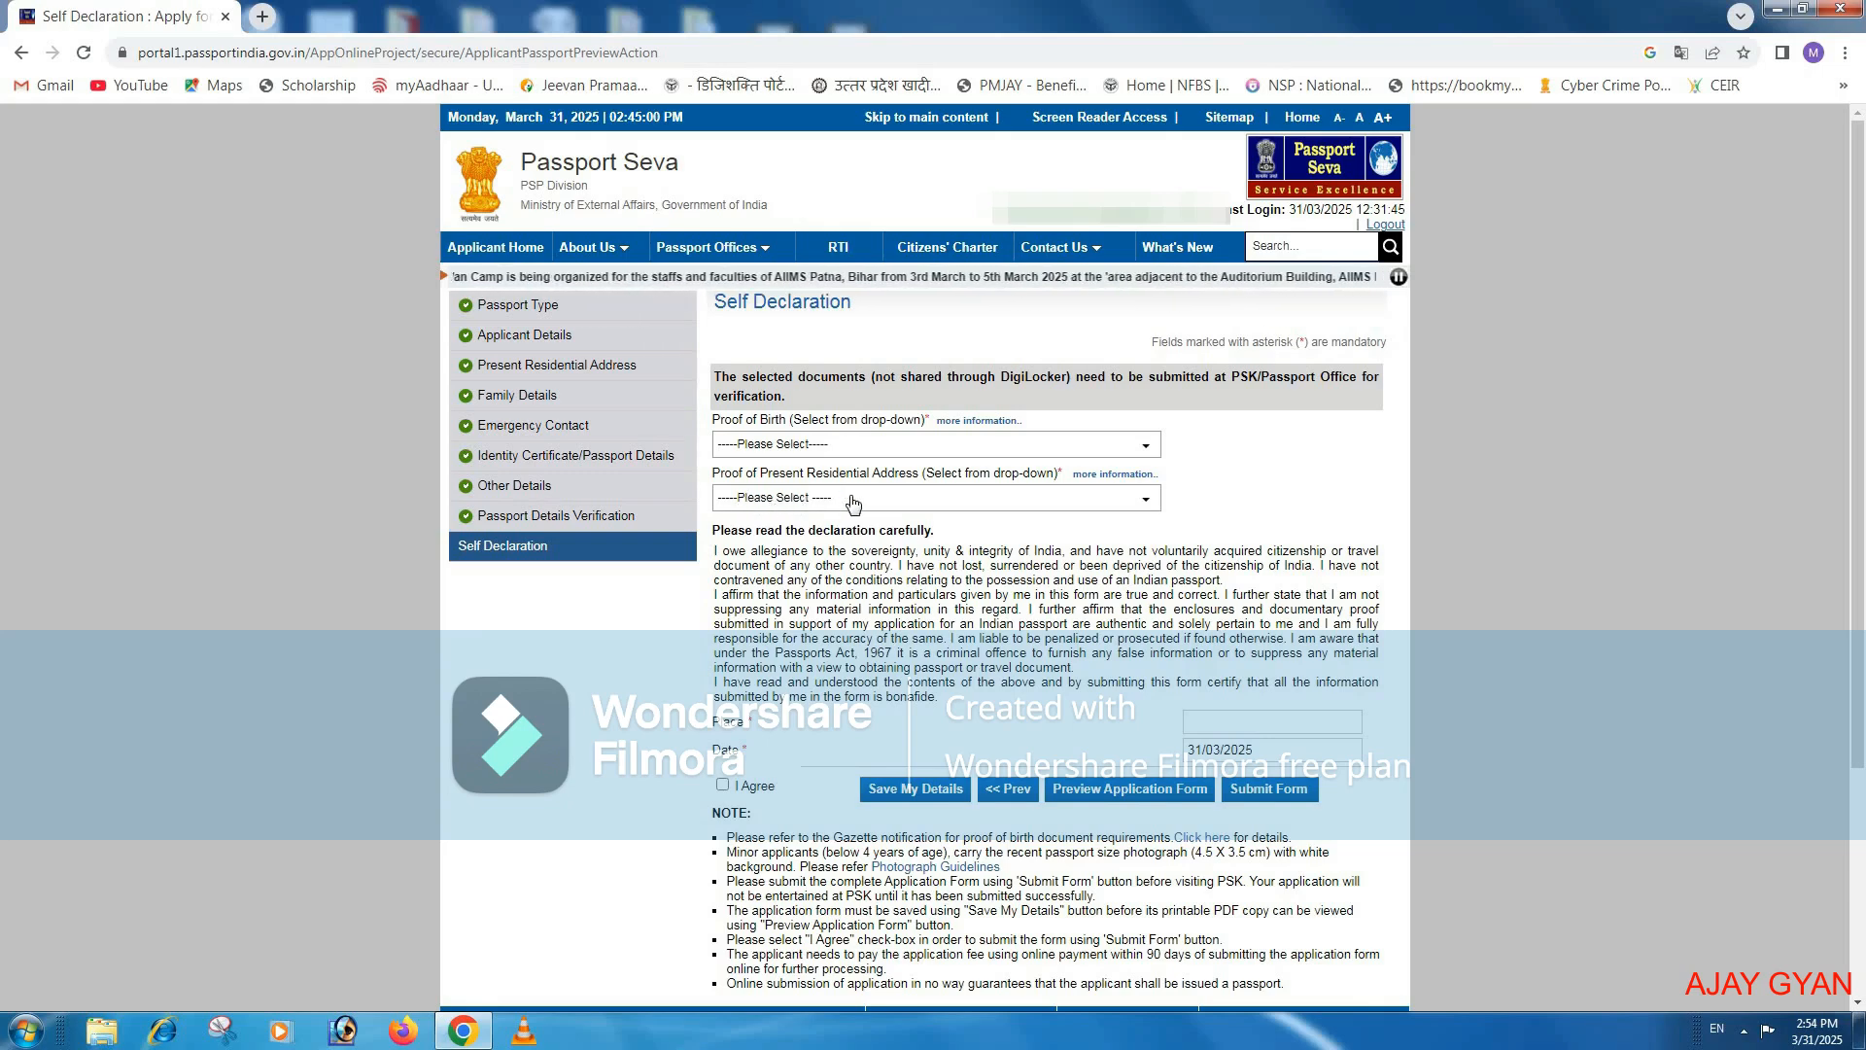
{"action": "left_click", "coordinate": [788, 499]}
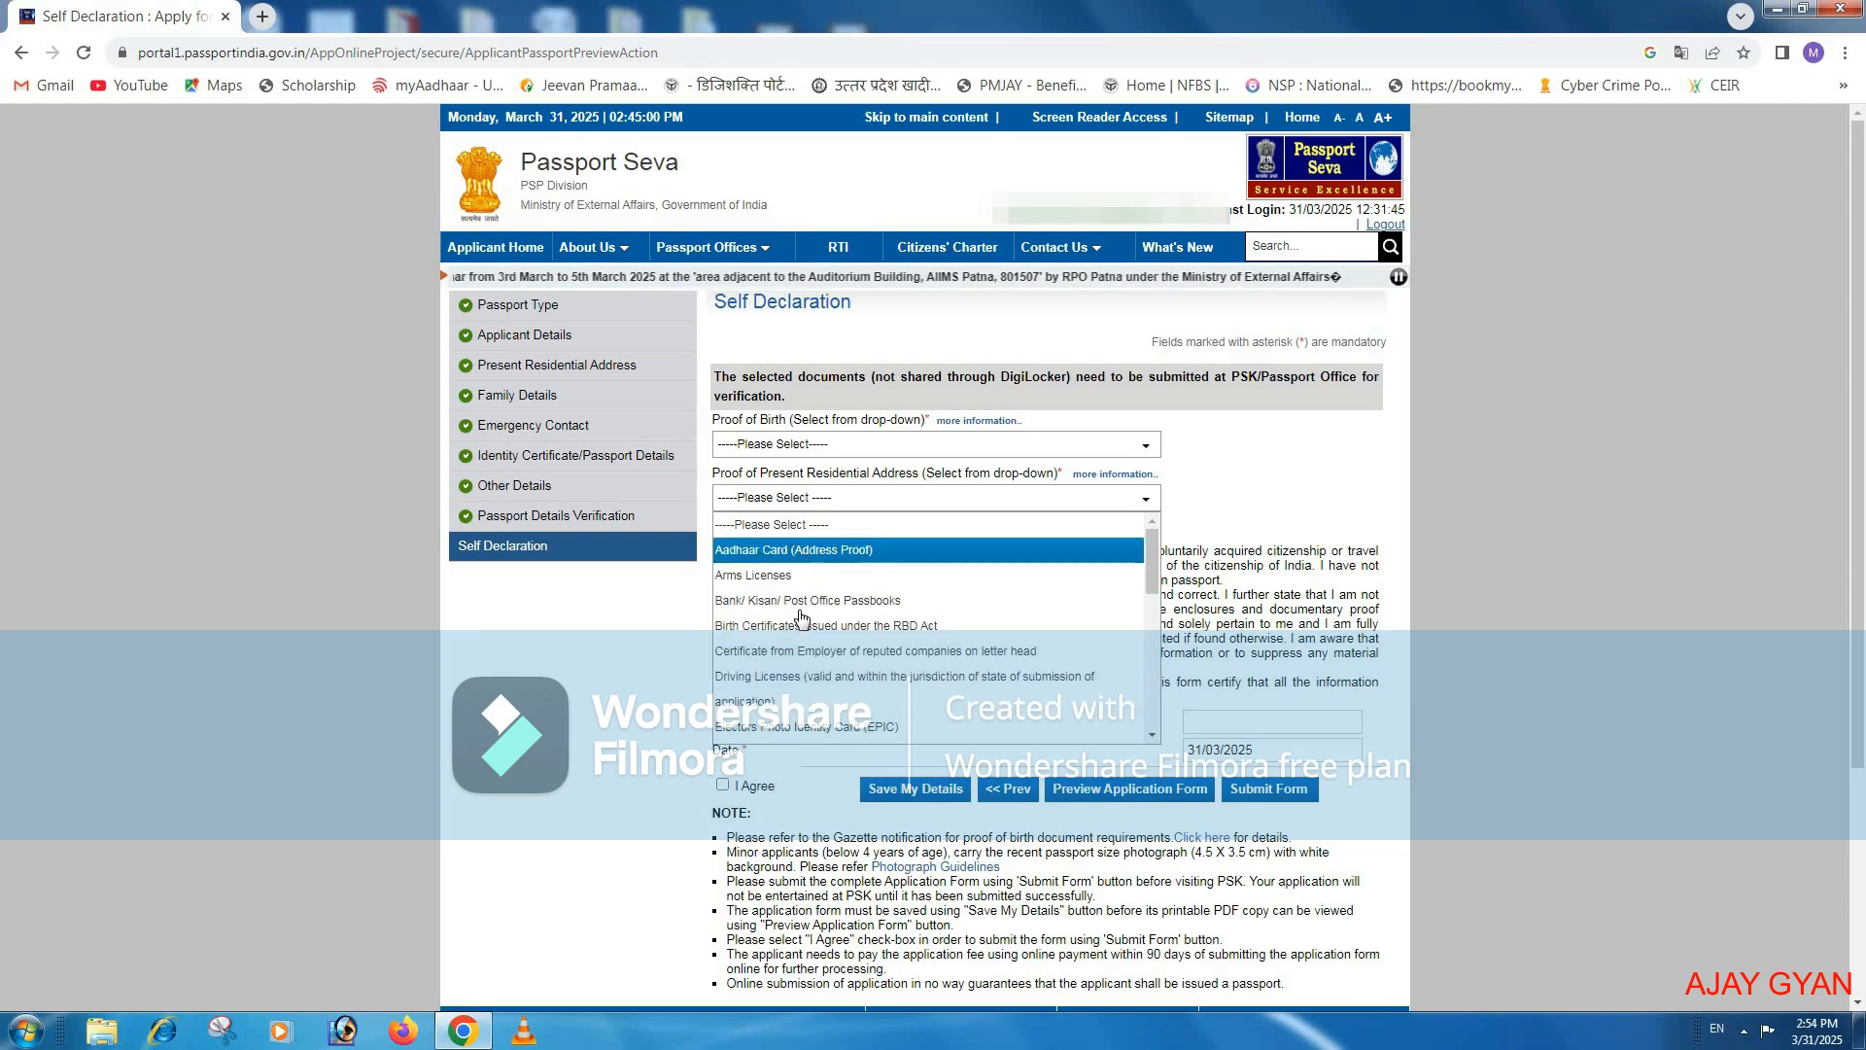
{"action": "left_click", "coordinate": [797, 525]}
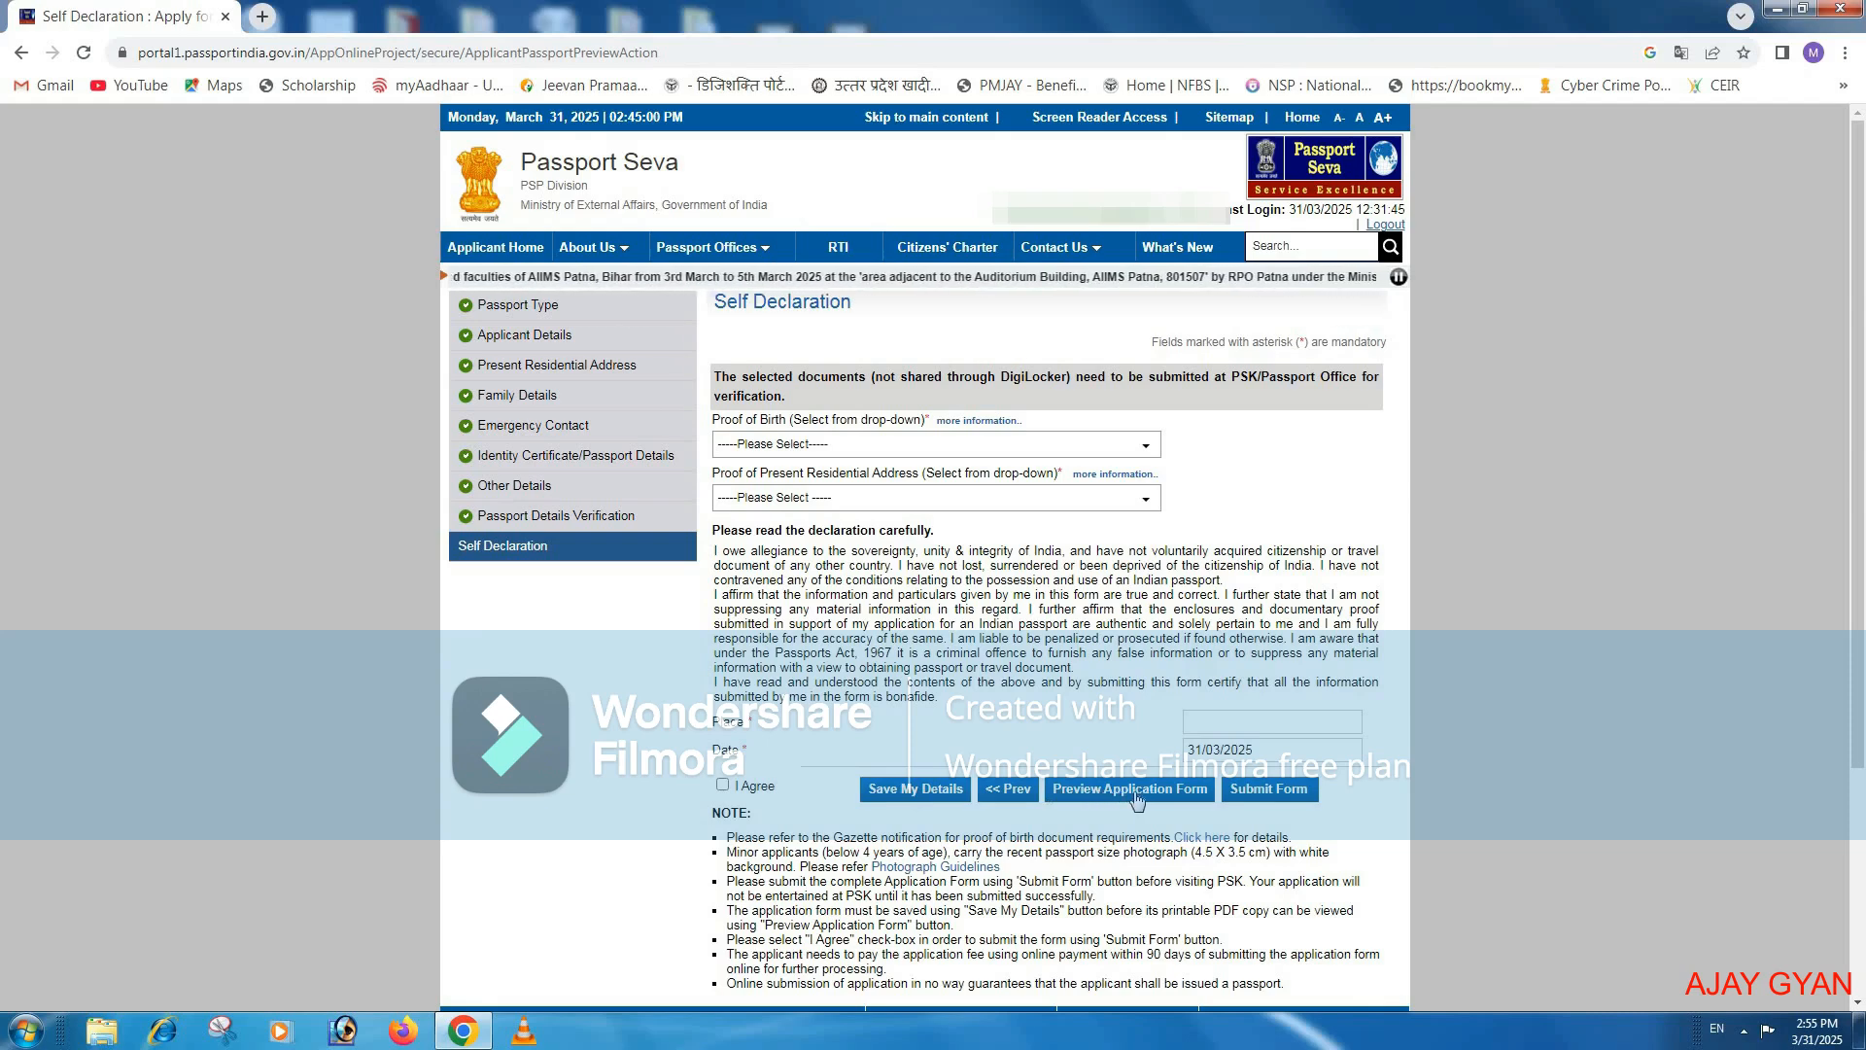
{"action": "left_click", "coordinate": [1151, 792]}
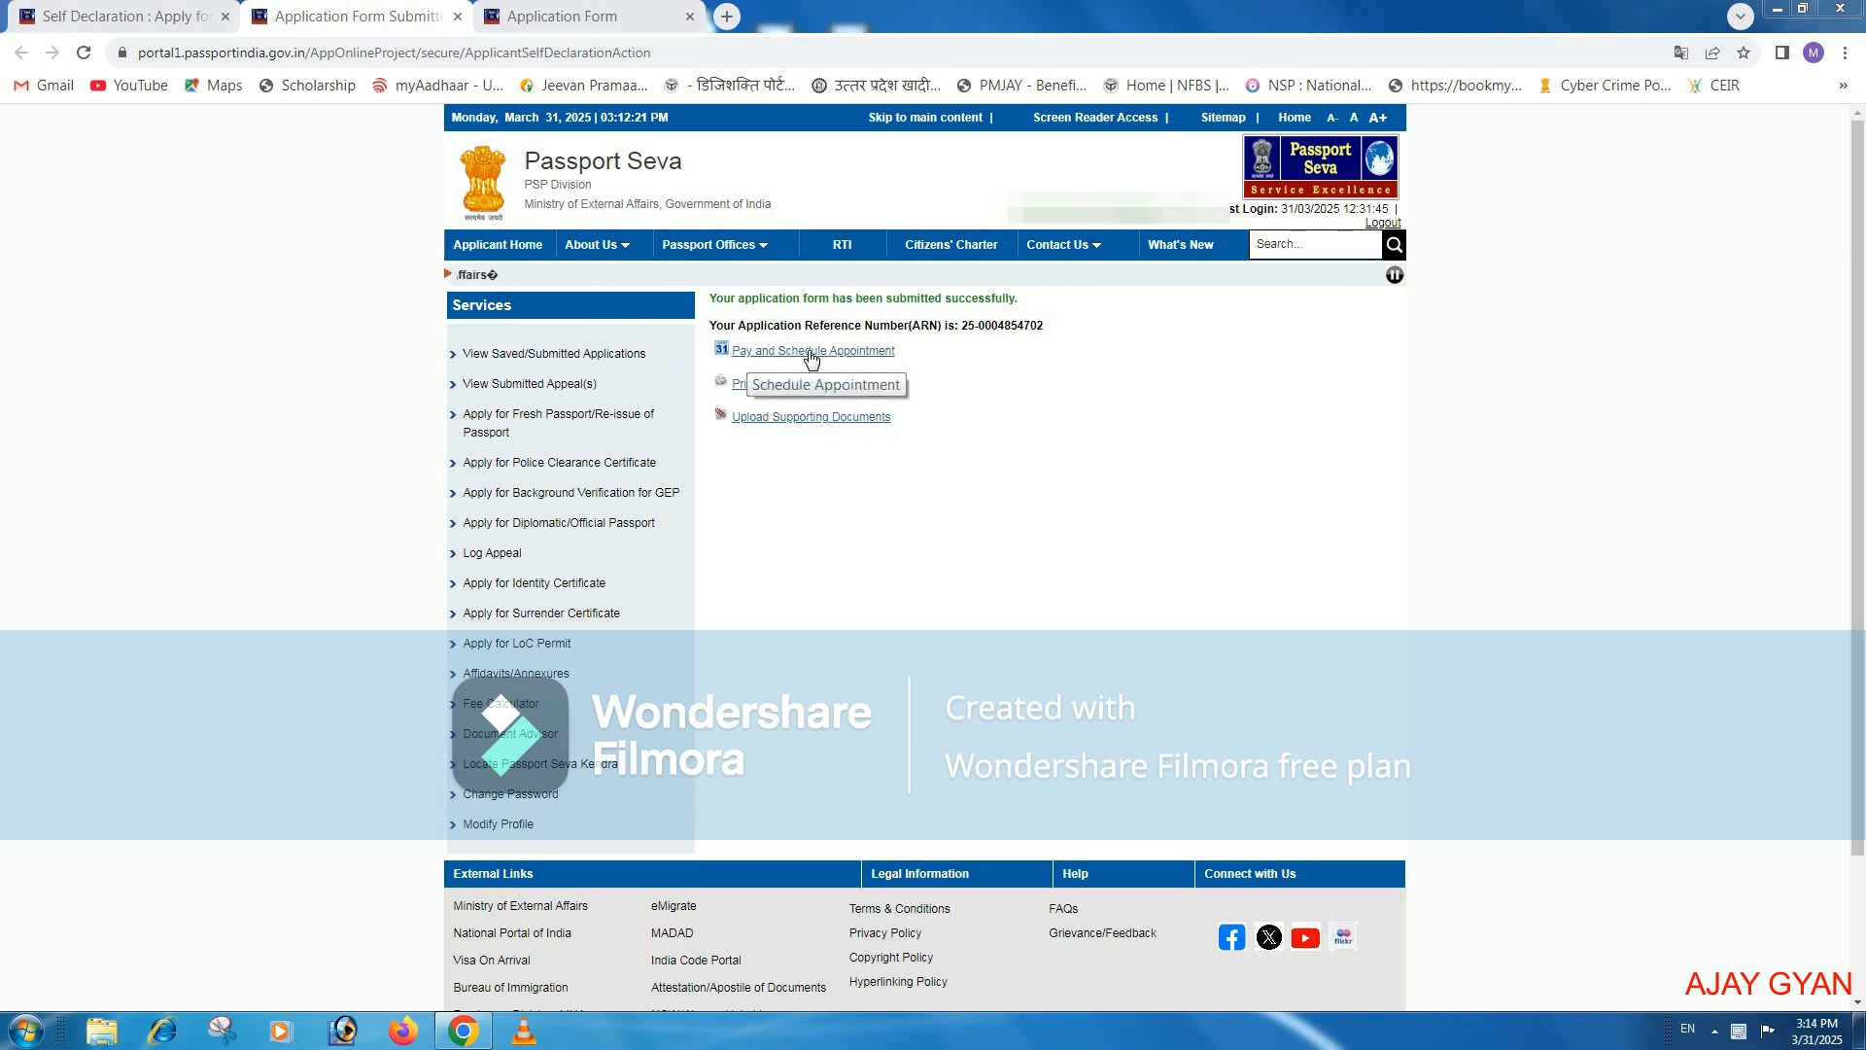
Step: Start paying for and scheduling the appointment with State Bank MOPS online payment, and proceed to the appointment availability for RPO Lucknow
{"action": "left_click", "coordinate": [810, 353]}
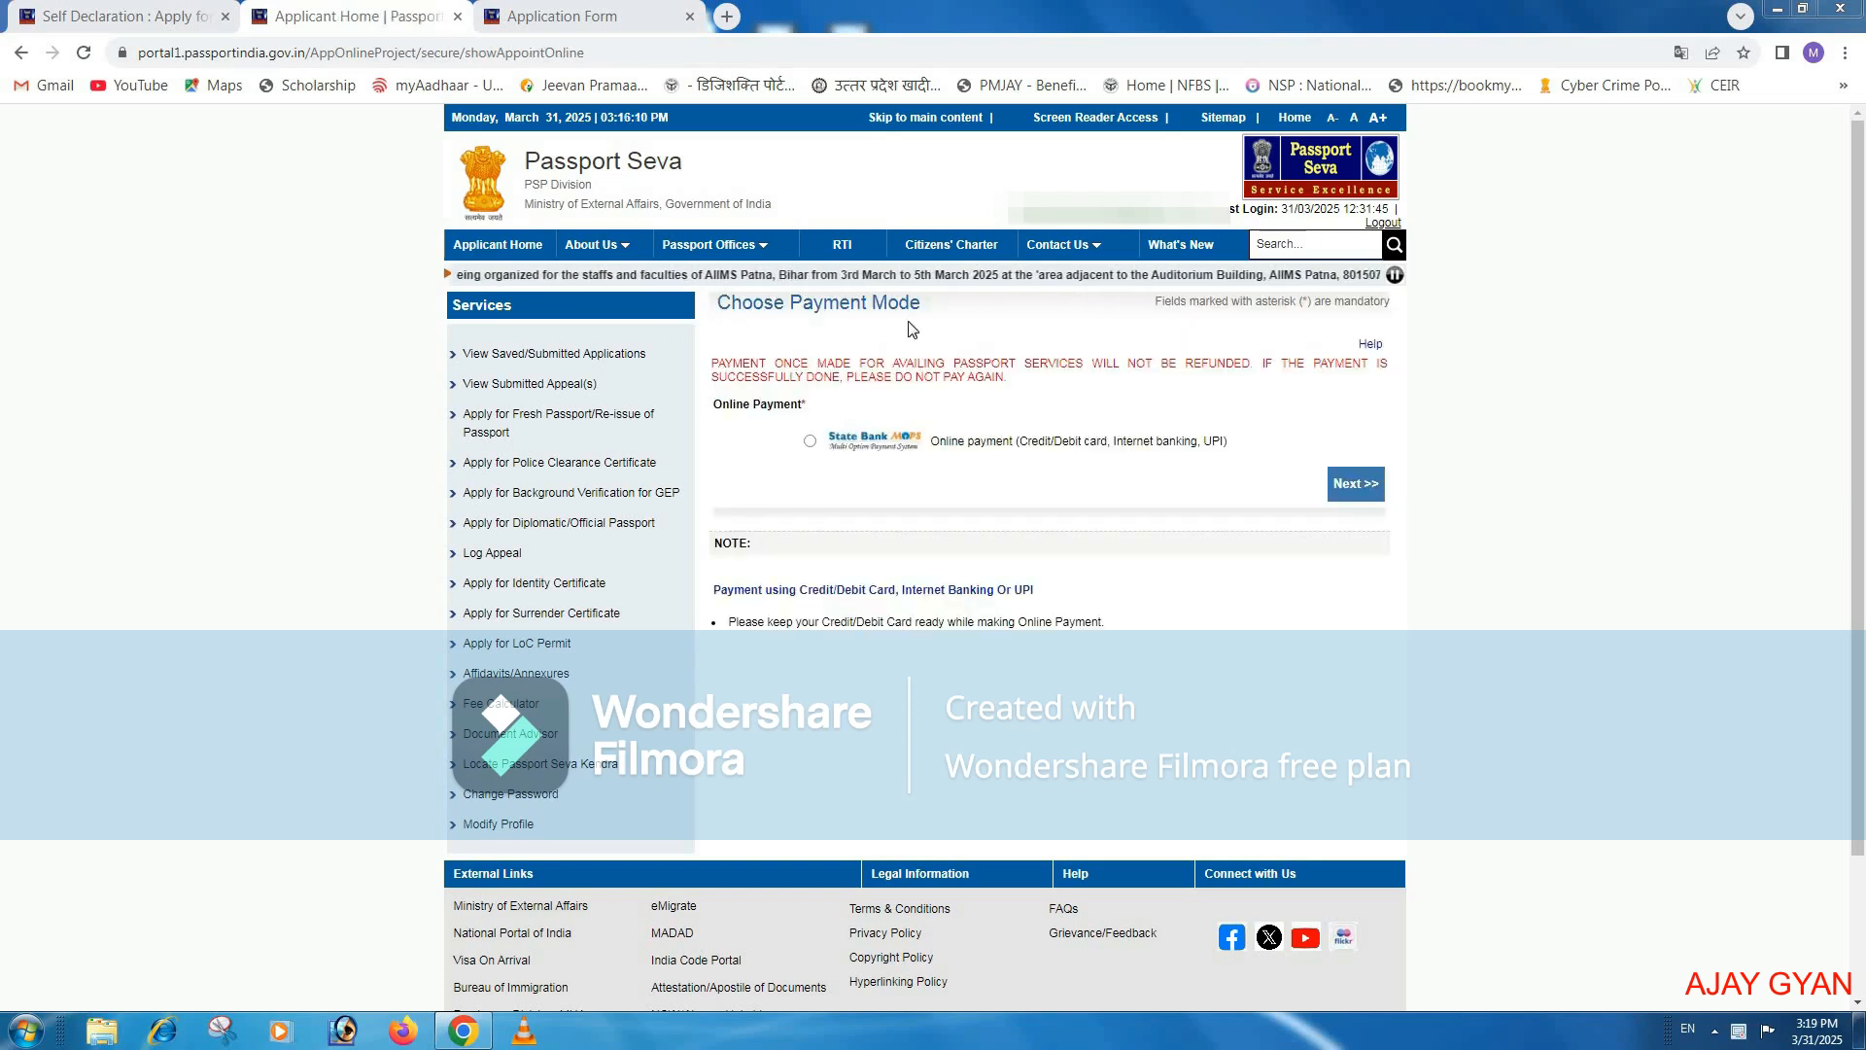
{"action": "left_click", "coordinate": [812, 446]}
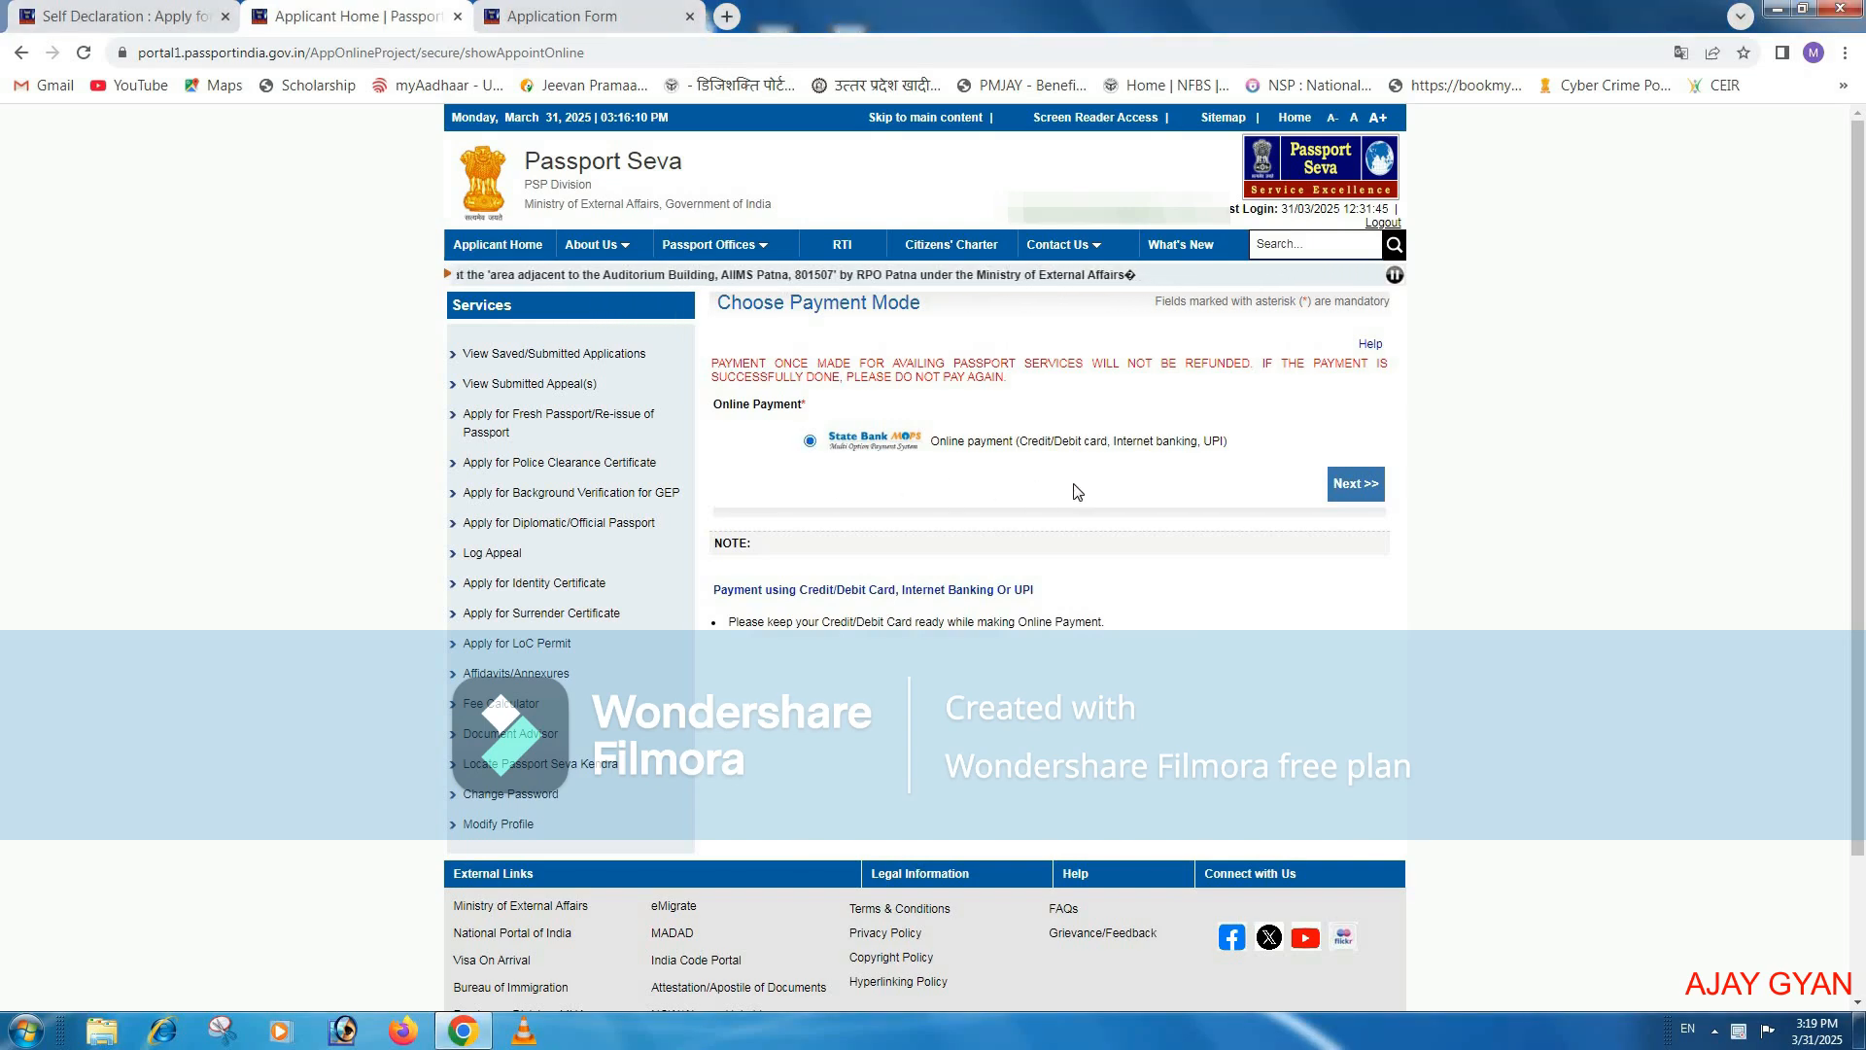
{"action": "left_click", "coordinate": [1354, 484]}
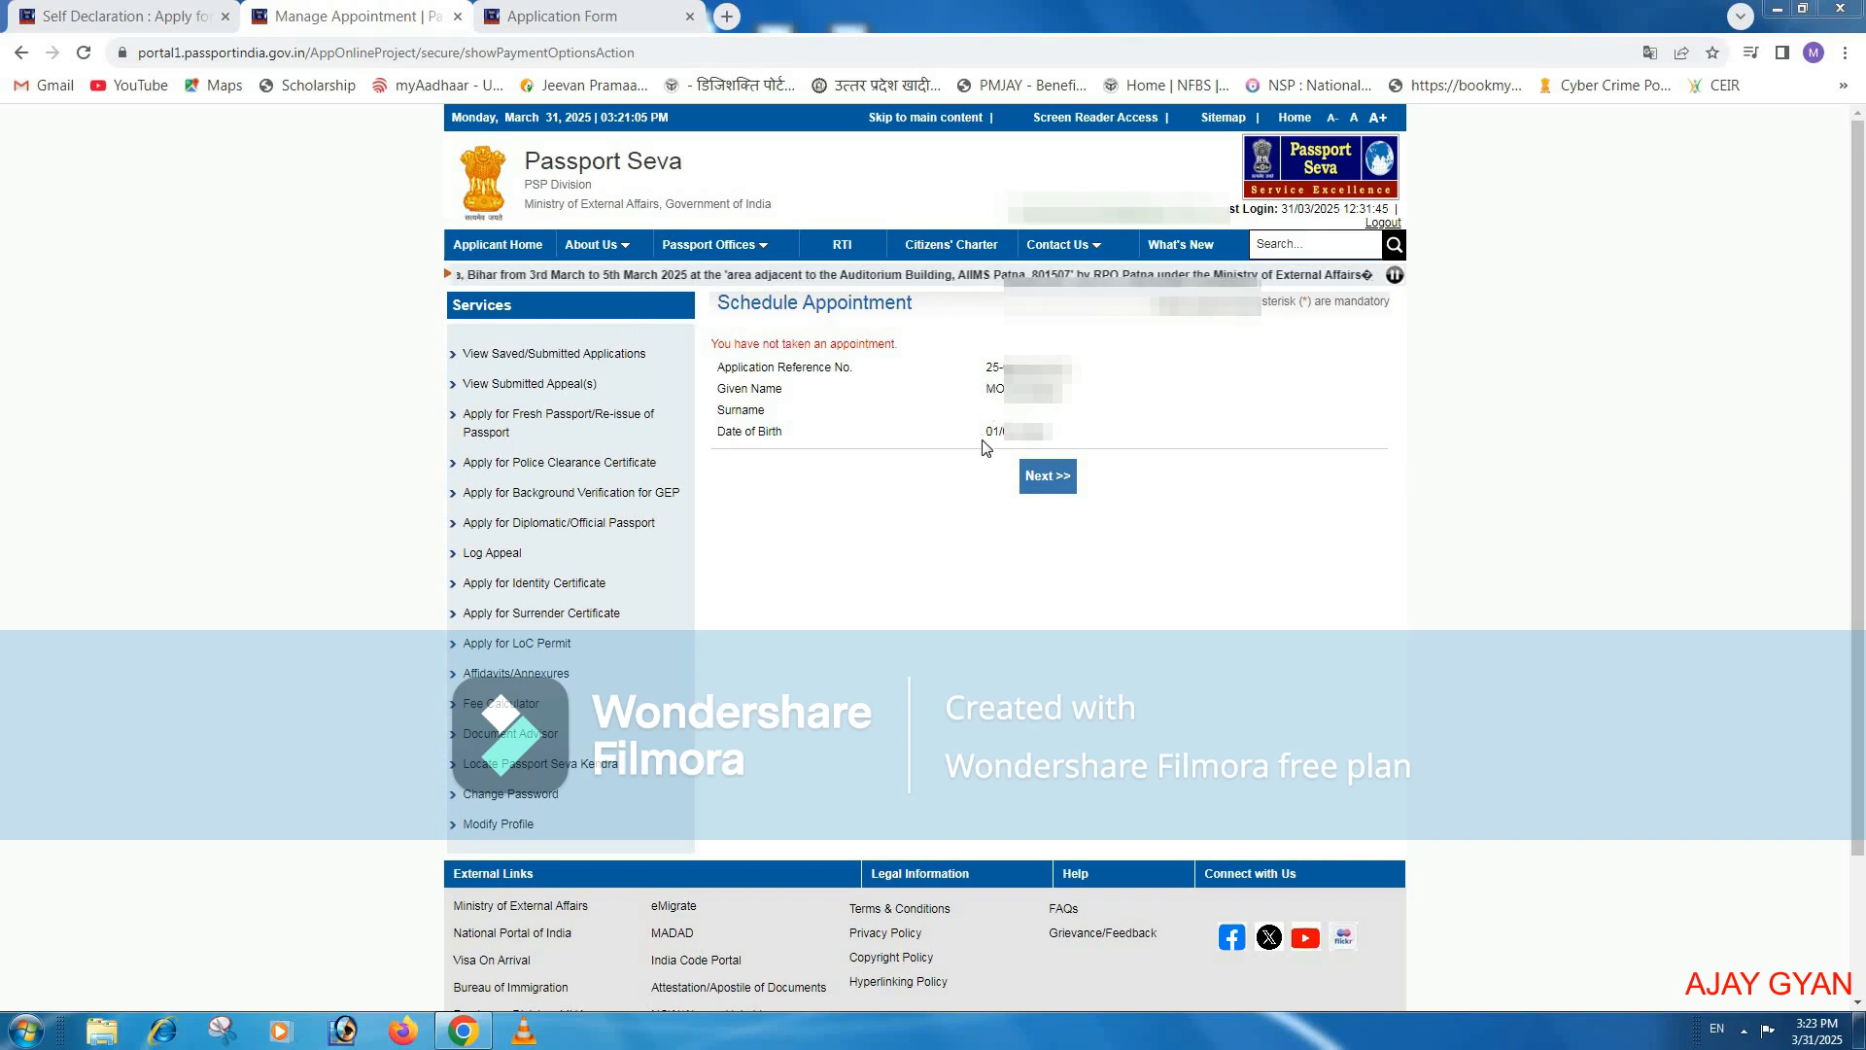
{"action": "left_click", "coordinate": [1039, 478]}
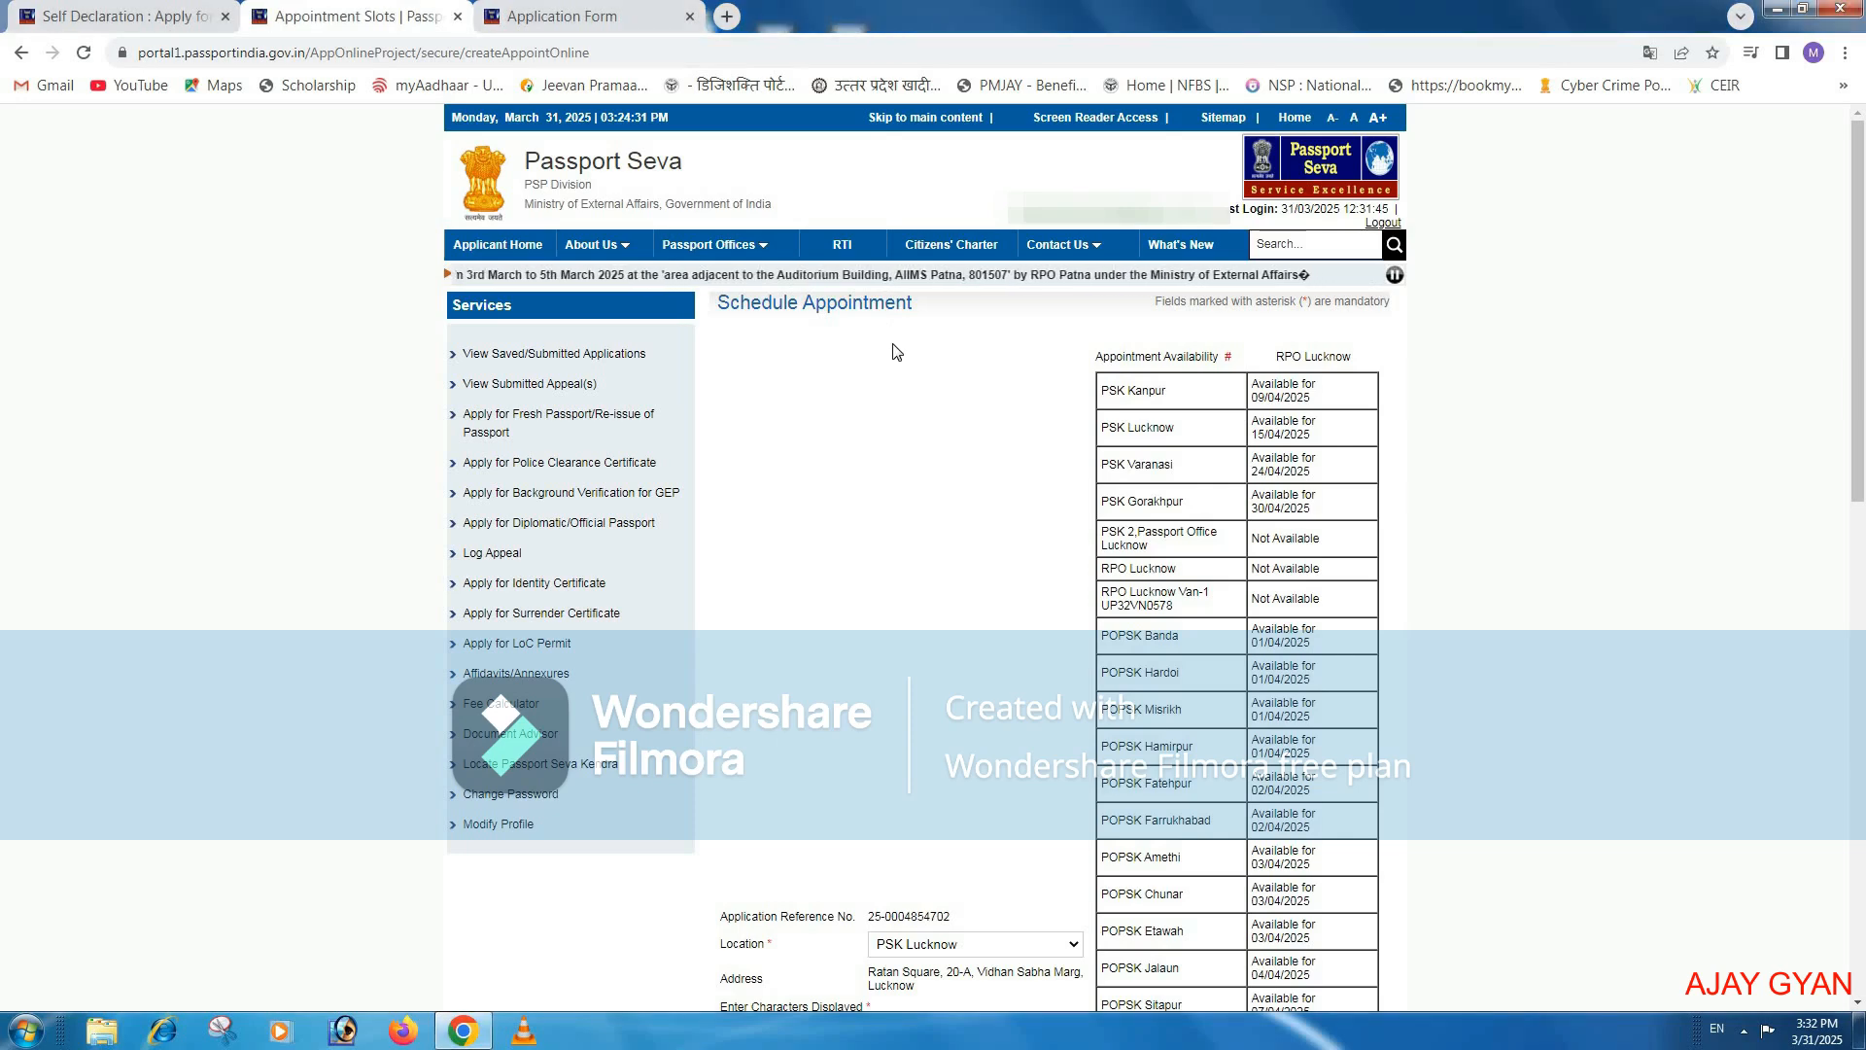
{"action": "scroll", "coordinate": [896, 351], "scroll_direction": "down", "scroll_amount": 4}
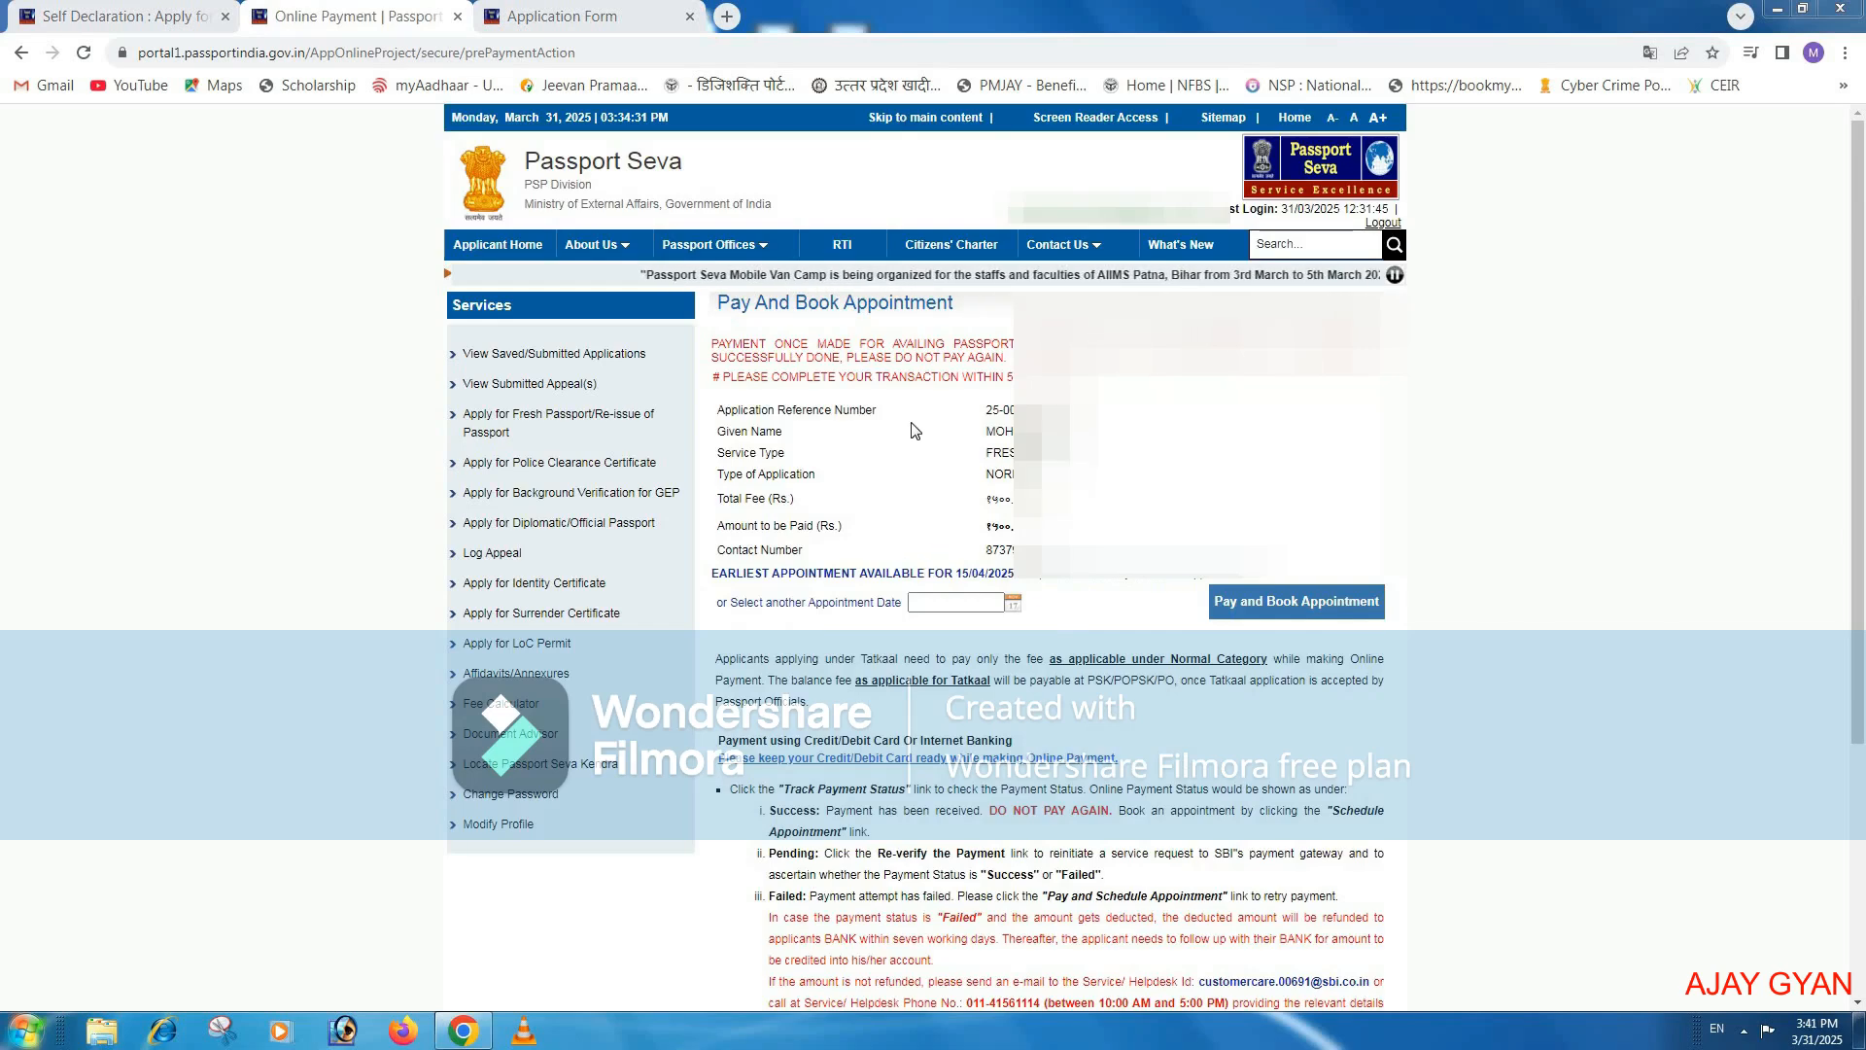
Step: Select 15/04/2025 as the appointment date and start the payment and booking
{"action": "left_click", "coordinate": [911, 602]}
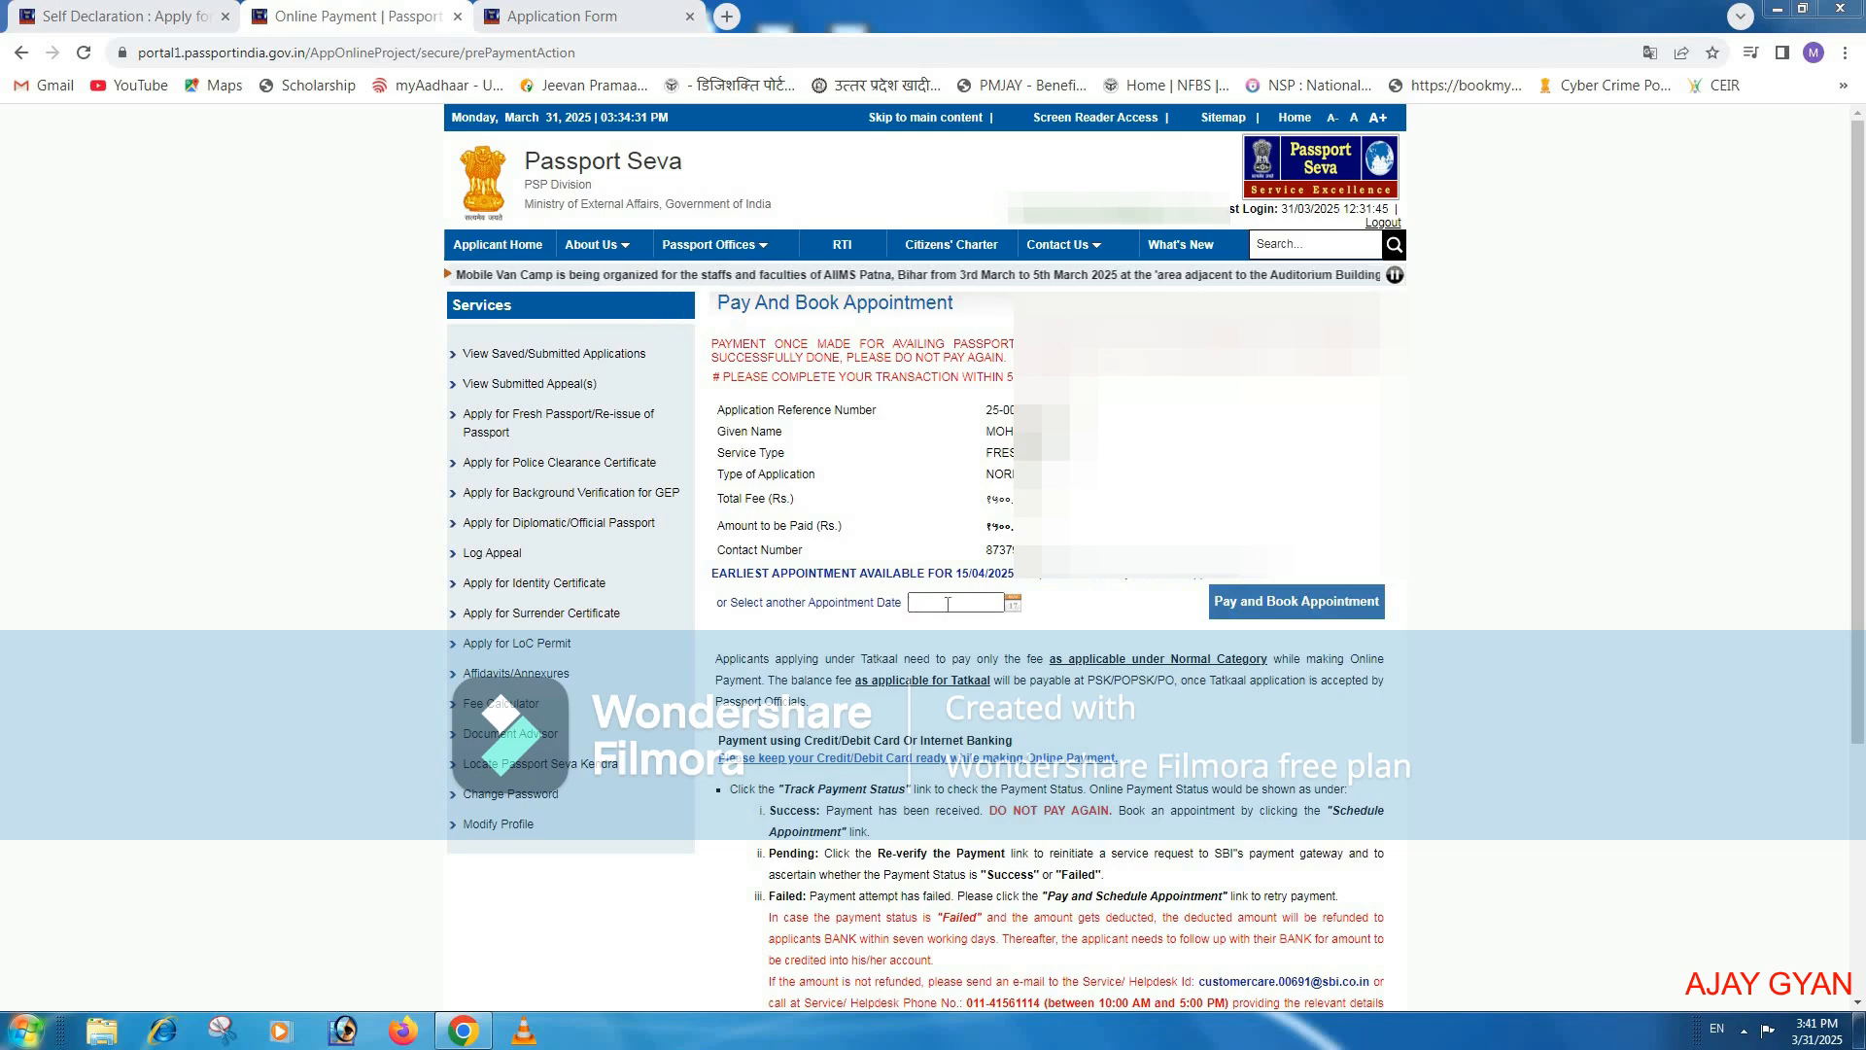
{"action": "left_click", "coordinate": [1014, 603]}
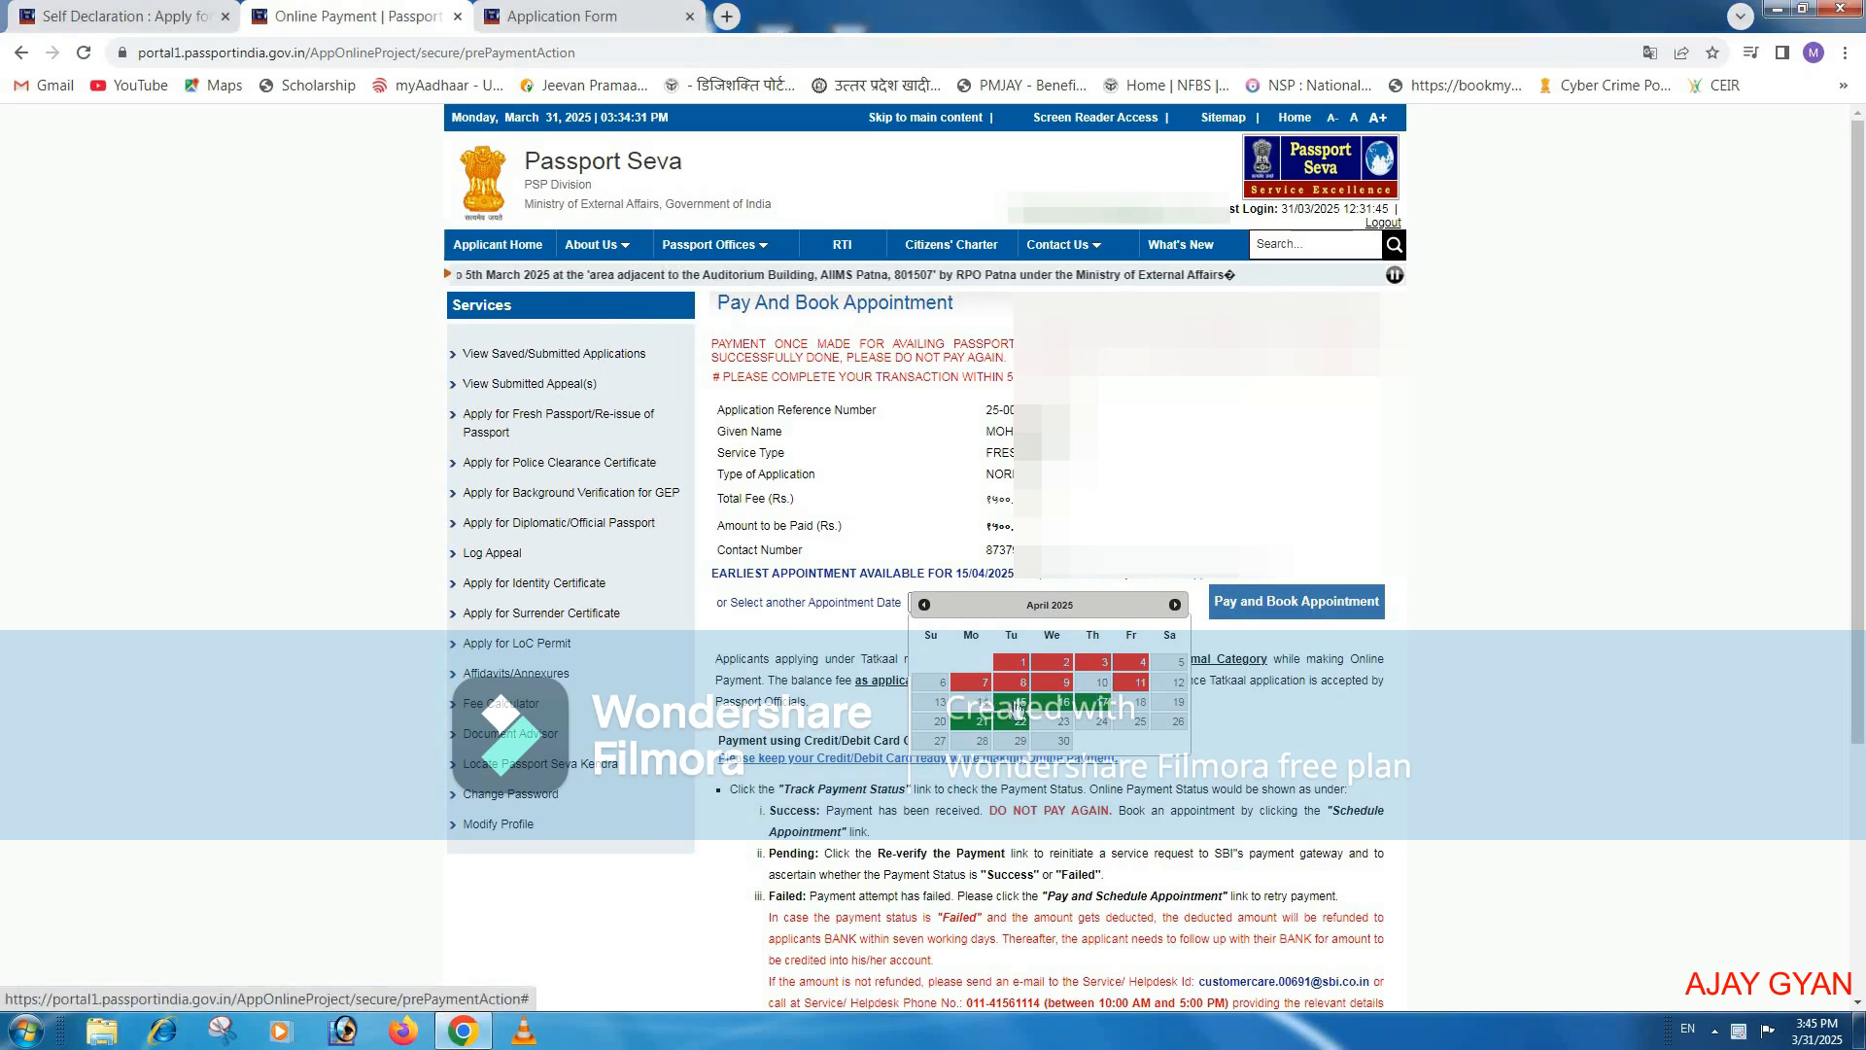
{"action": "left_click", "coordinate": [1015, 705]}
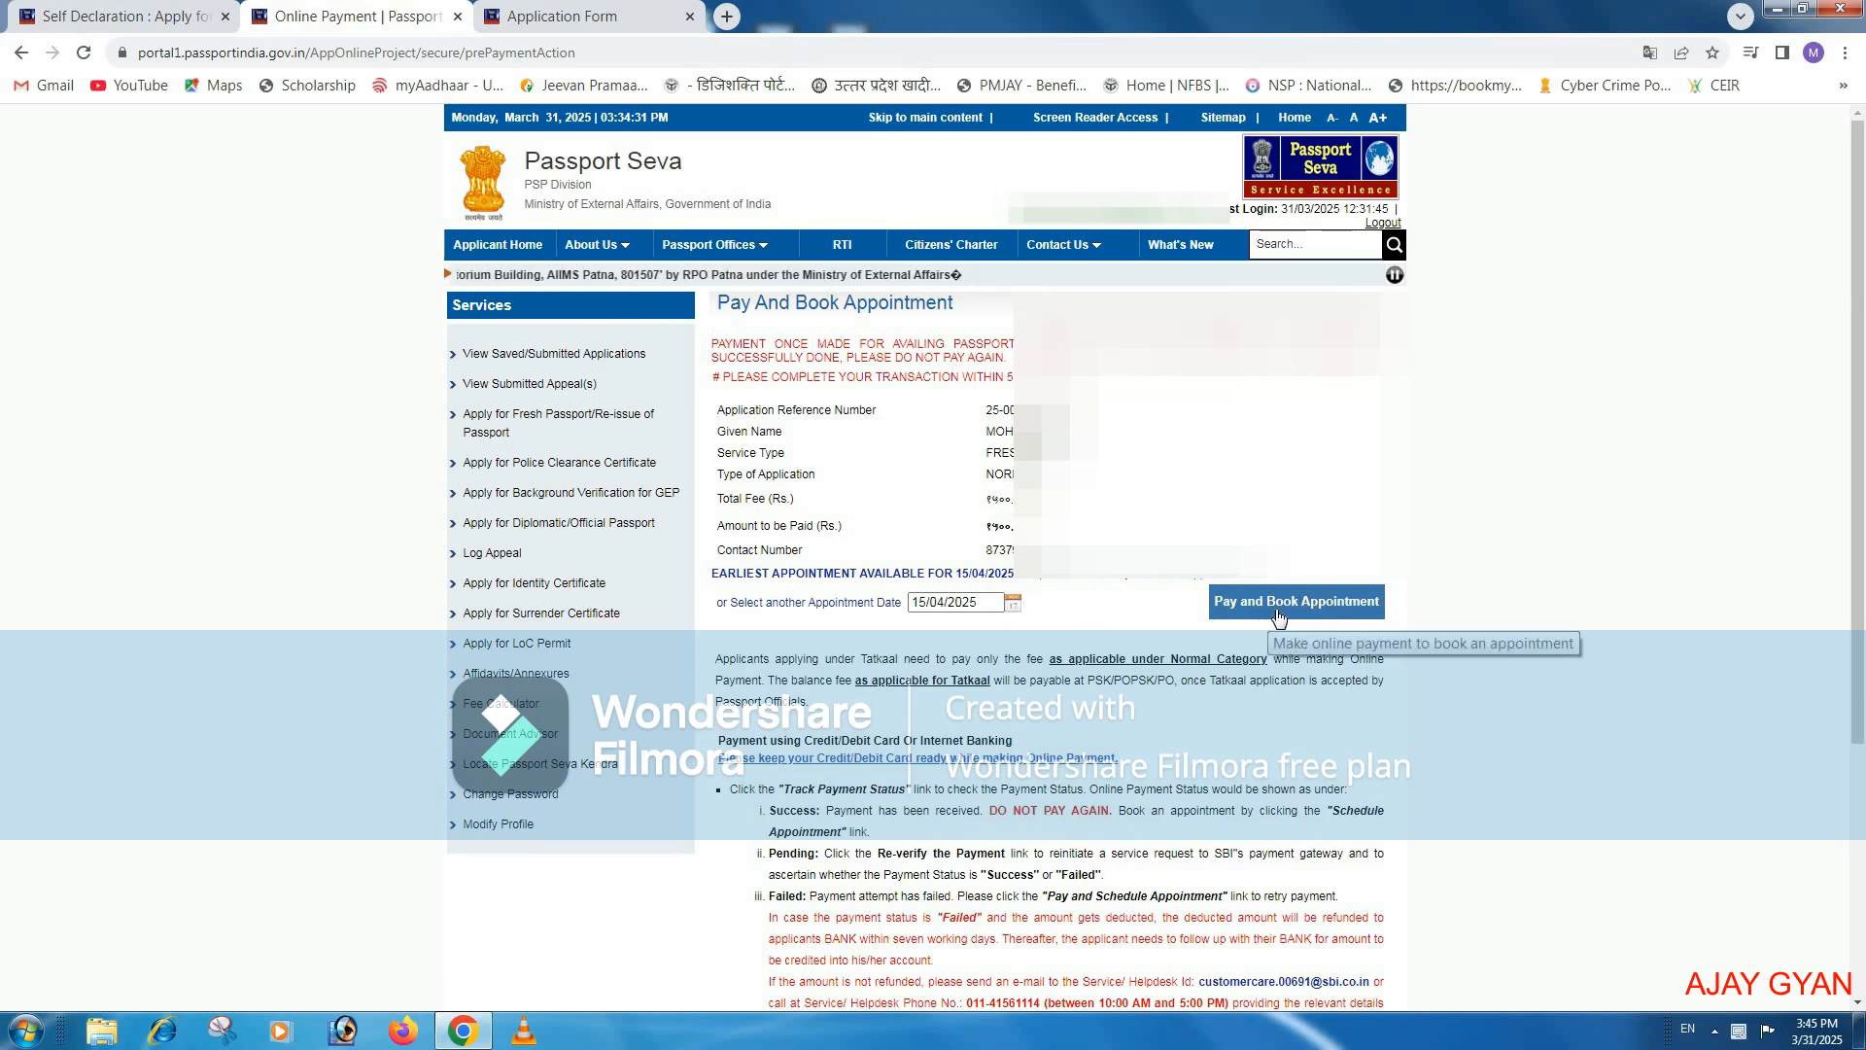
{"action": "left_click", "coordinate": [1307, 602]}
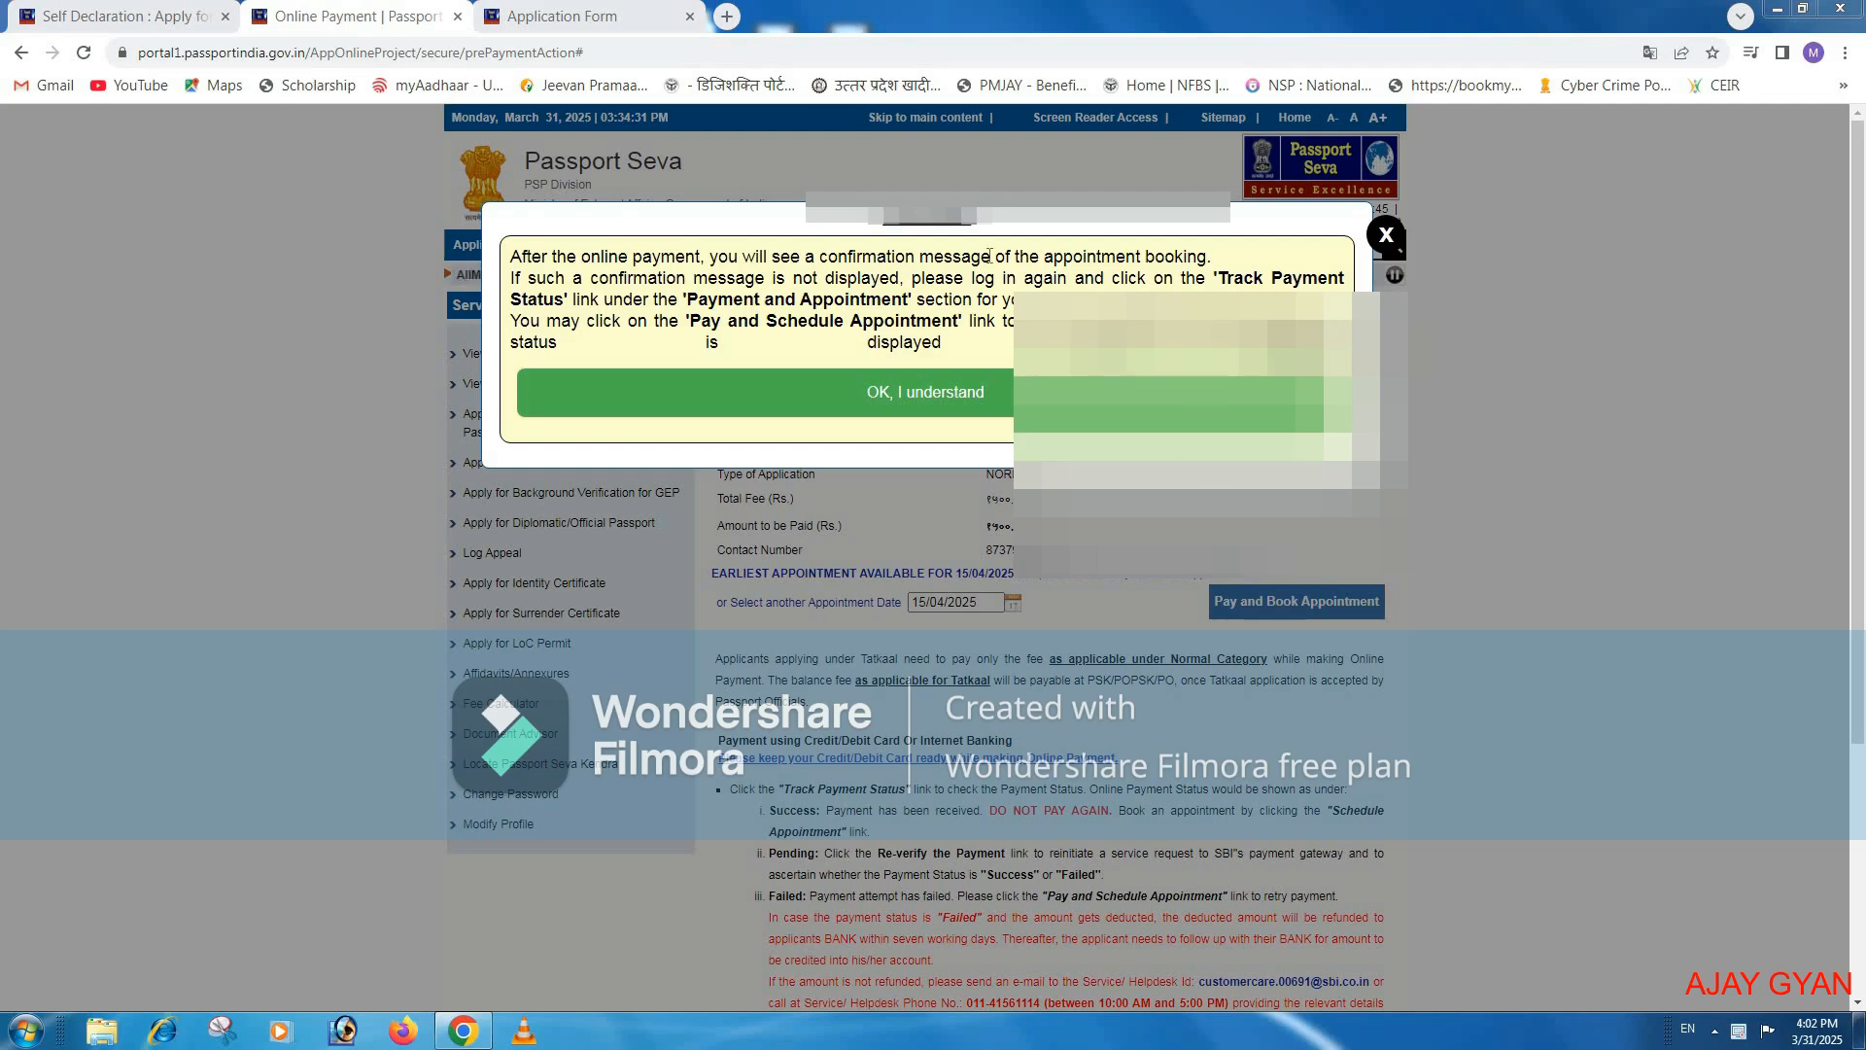